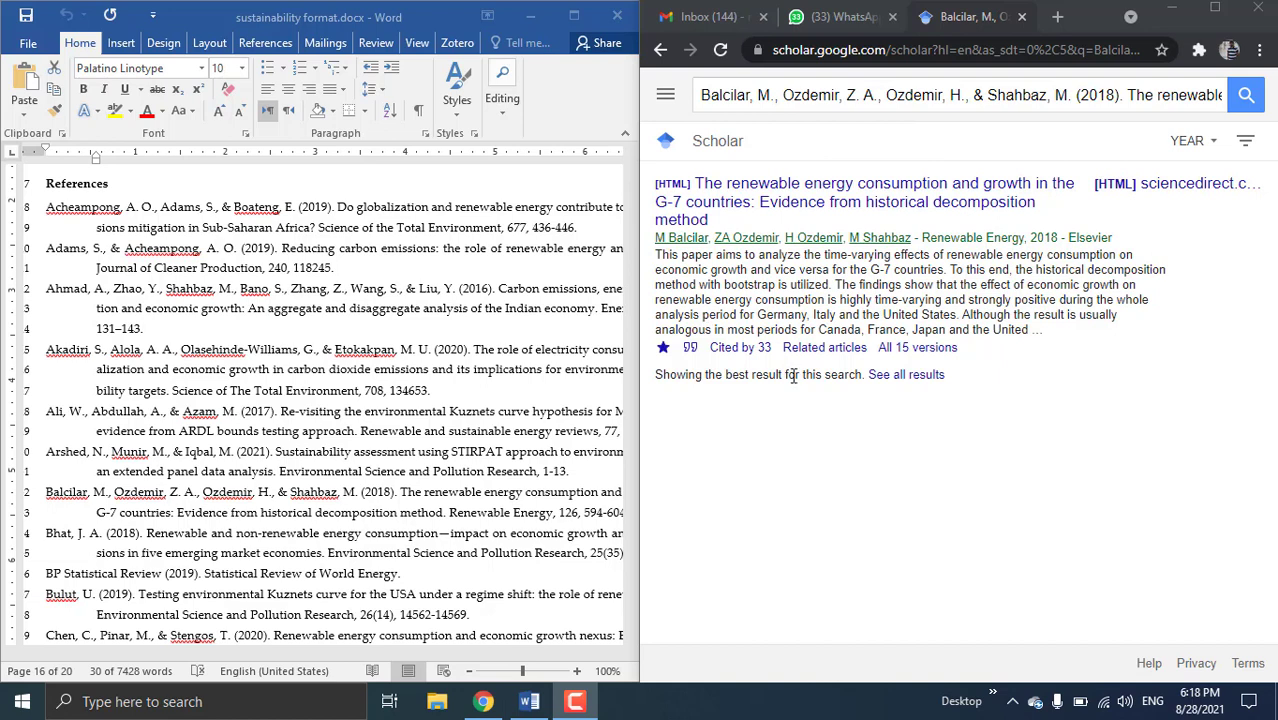
Copy the Bhat, J. A. (2018) reference from the manuscript and search it in Google Scholar
scroll(366, 519, "down", 1)
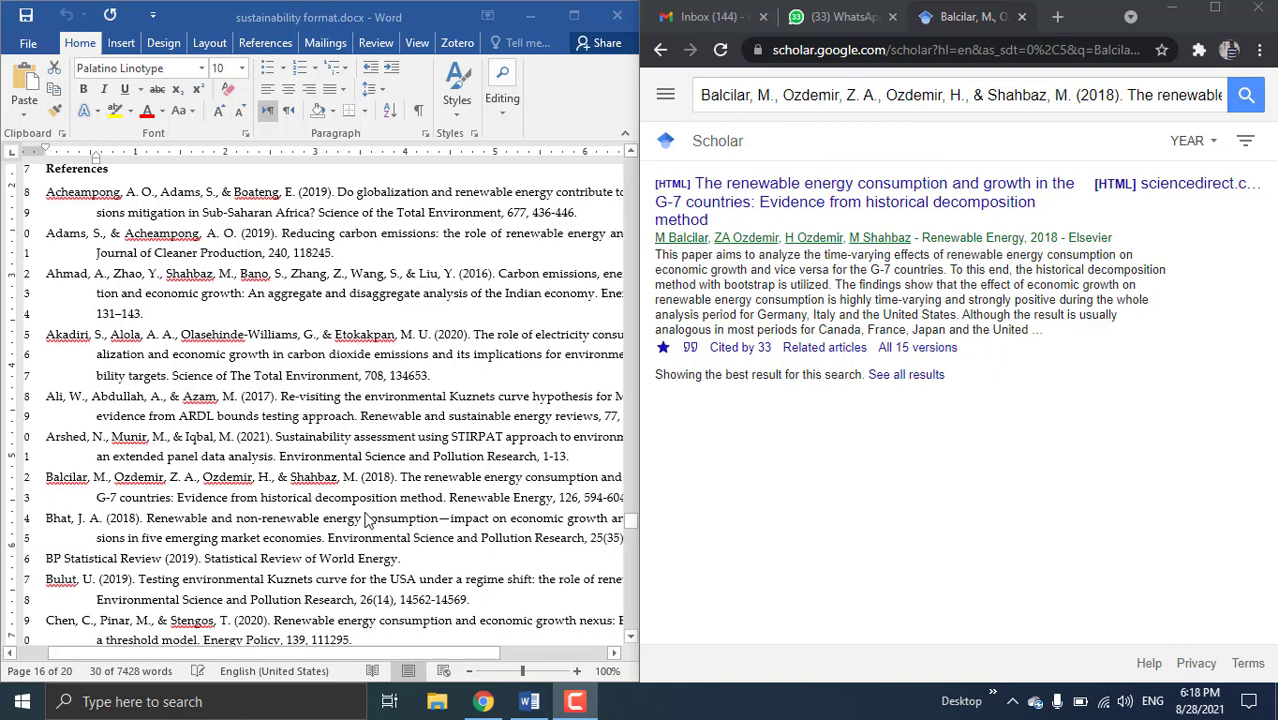
triple_click(211, 518)
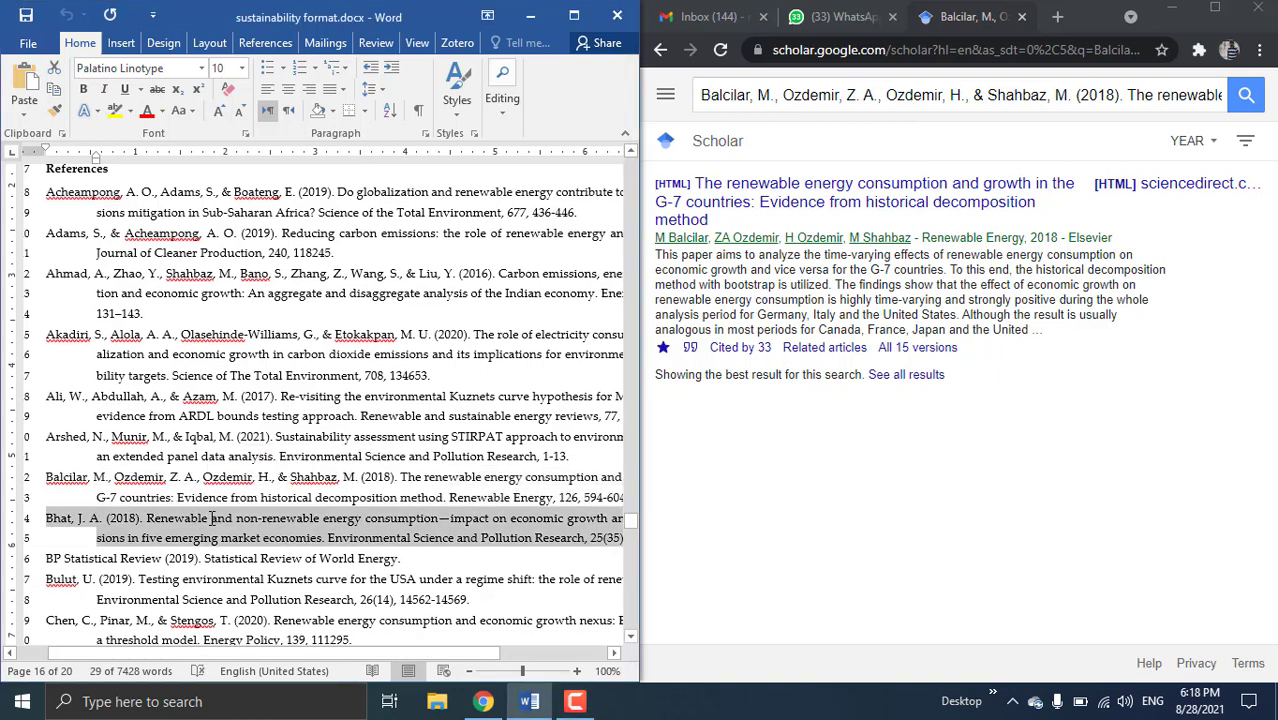
key("ctrl+c")
triple_click(836, 94)
key("ctrl+v")
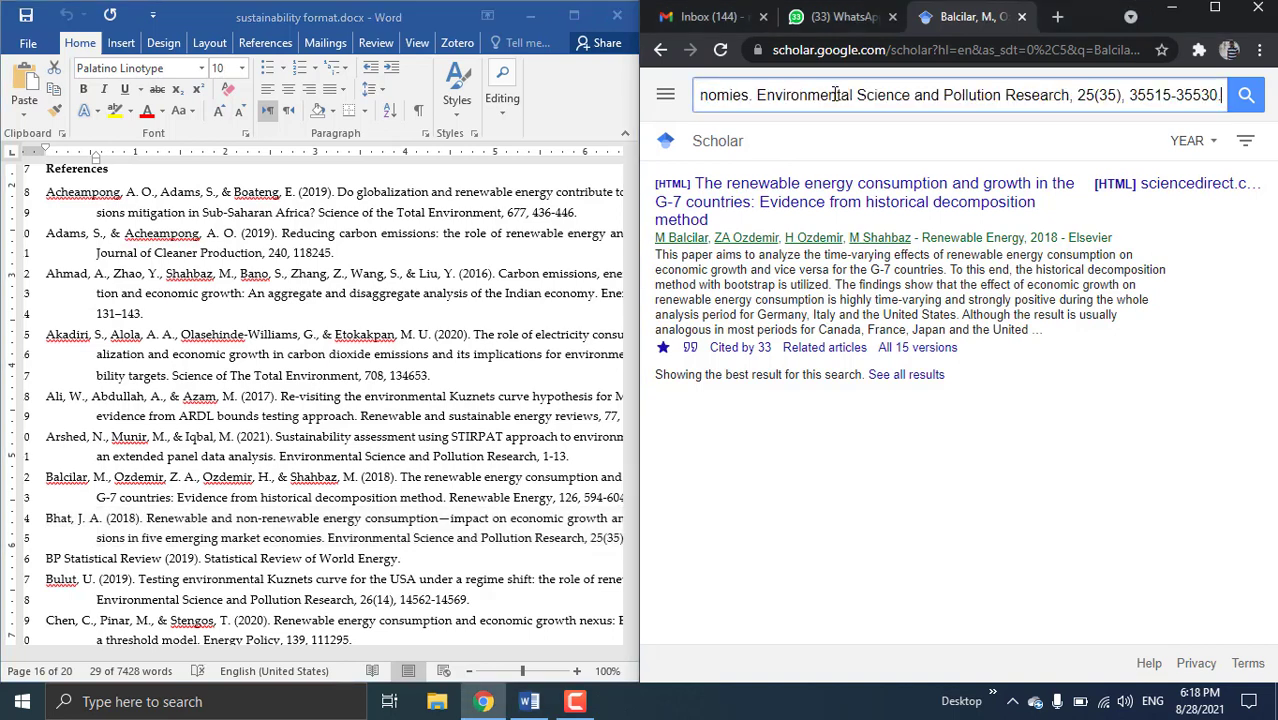
key("Return")
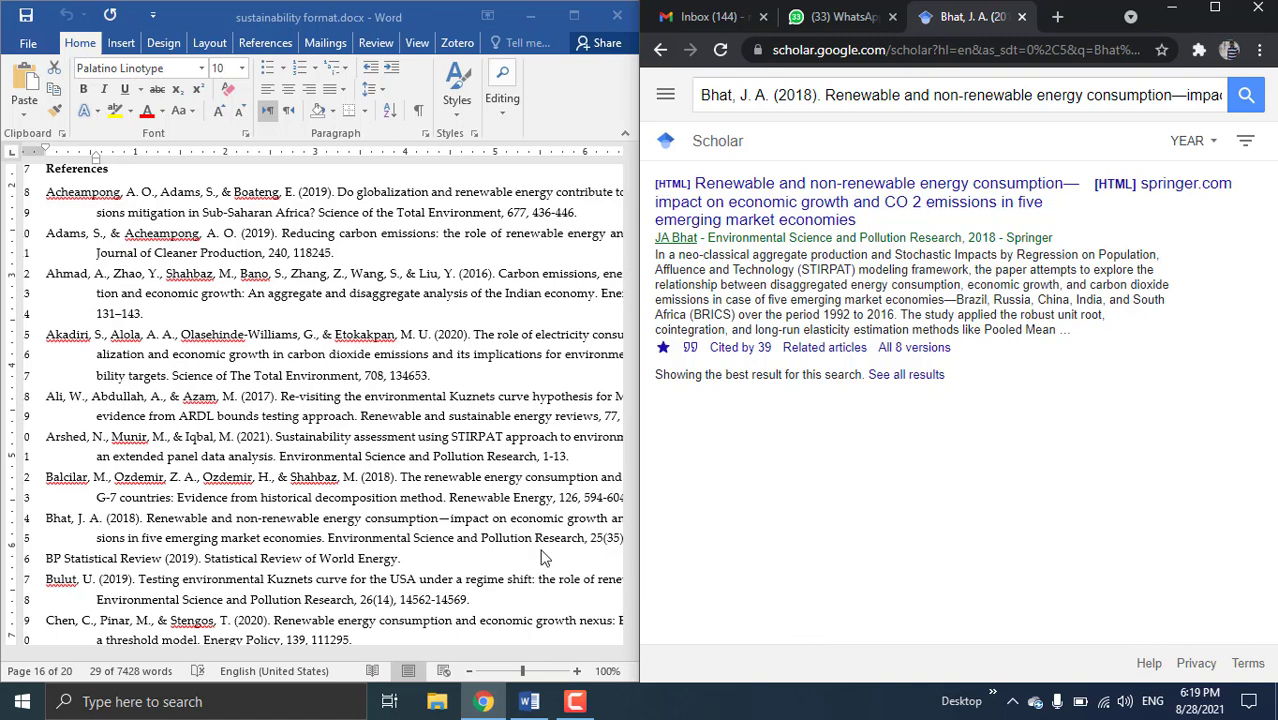
Highlight the whole BP Statistical Review (2019) reference line in yellow
triple_click(280, 545)
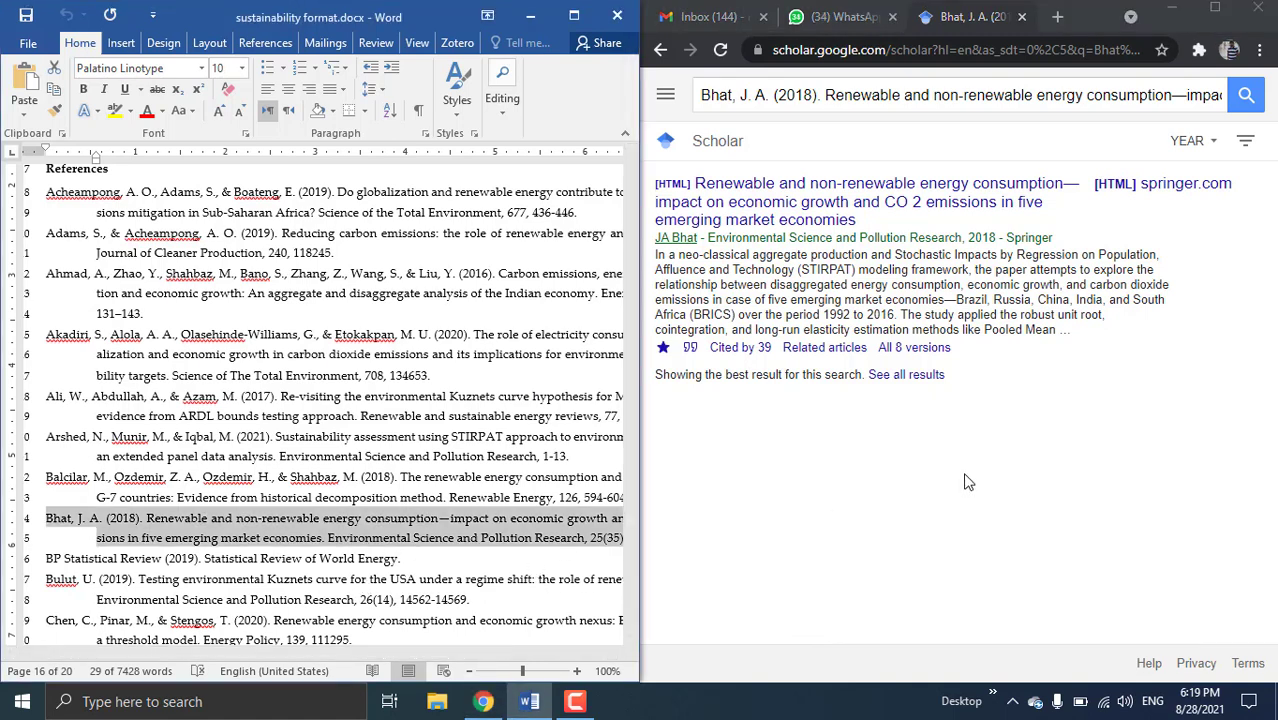
left_click(205, 560)
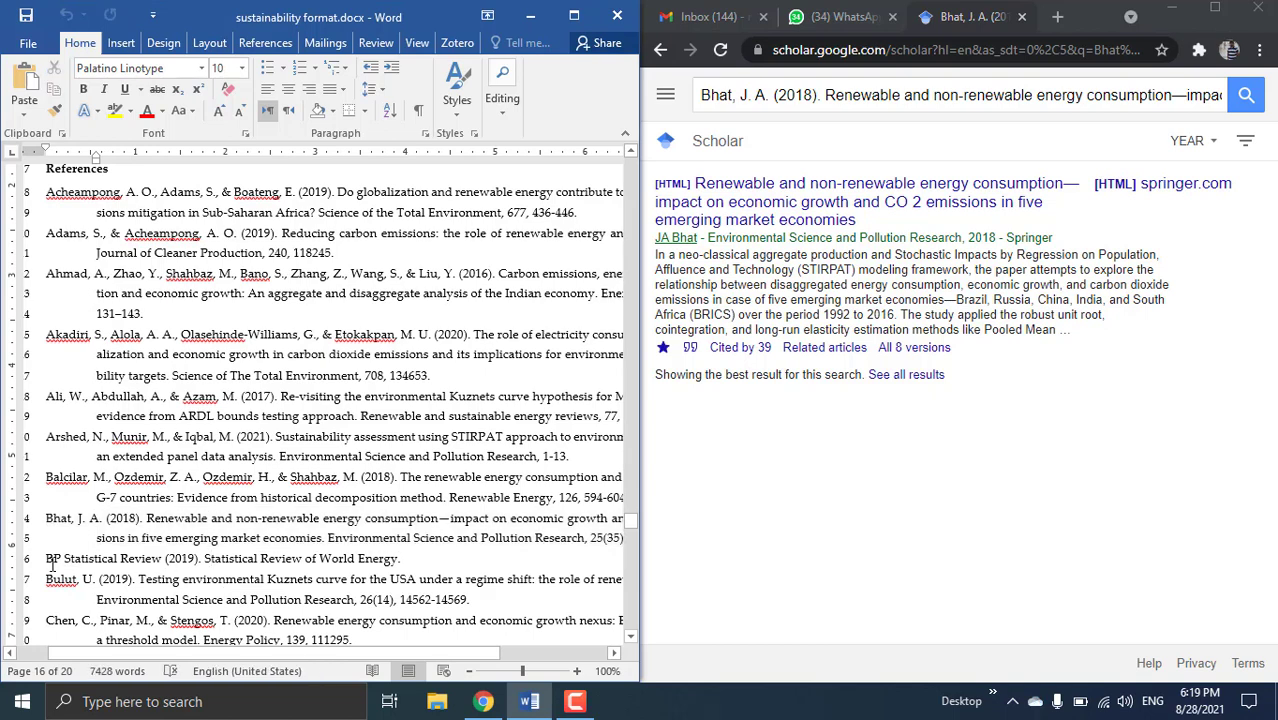
left_click_drag(47, 562, 408, 566)
left_click(408, 568)
left_click_drag(380, 593, 224, 562)
double_click(224, 562)
right_click(224, 563)
key("Escape")
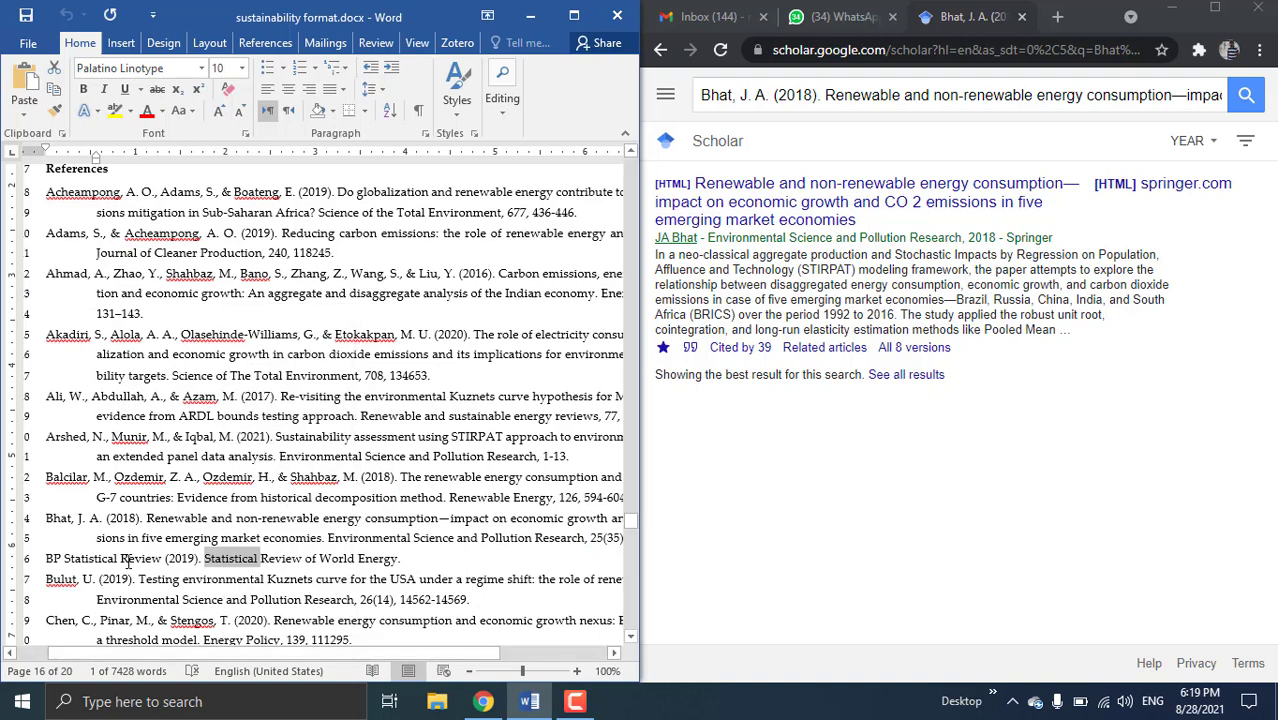
double_click(128, 562)
left_click_drag(48, 559, 408, 562)
left_click(113, 110)
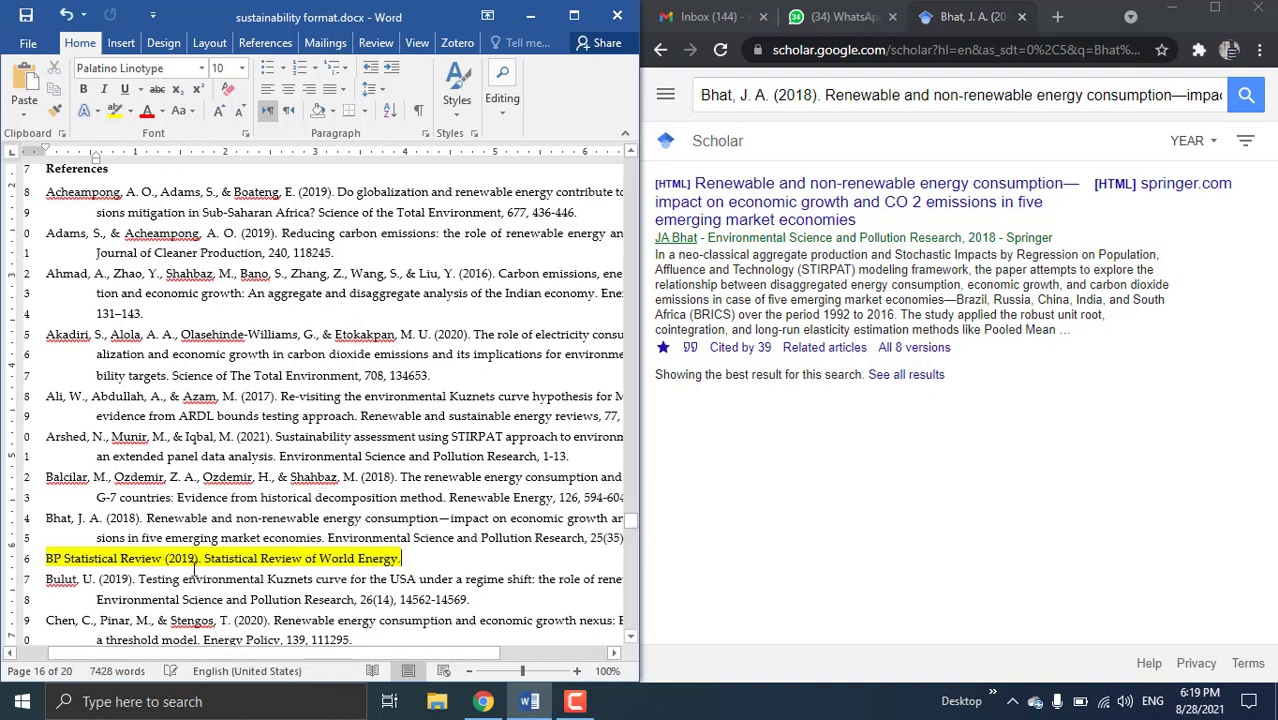
Search Google Scholar for the Bulut (2019) reference
left_click_drag(186, 578, 98, 538)
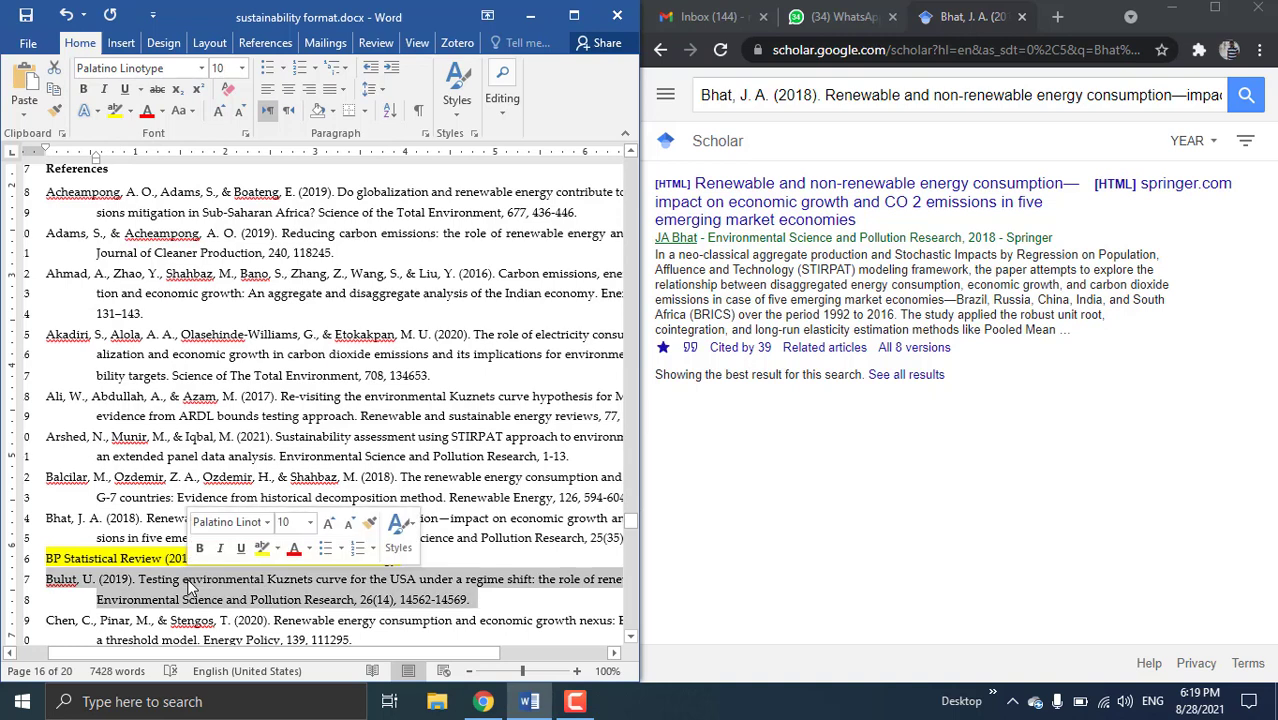
left_click(789, 93)
key("ctrl+v")
key("Return")
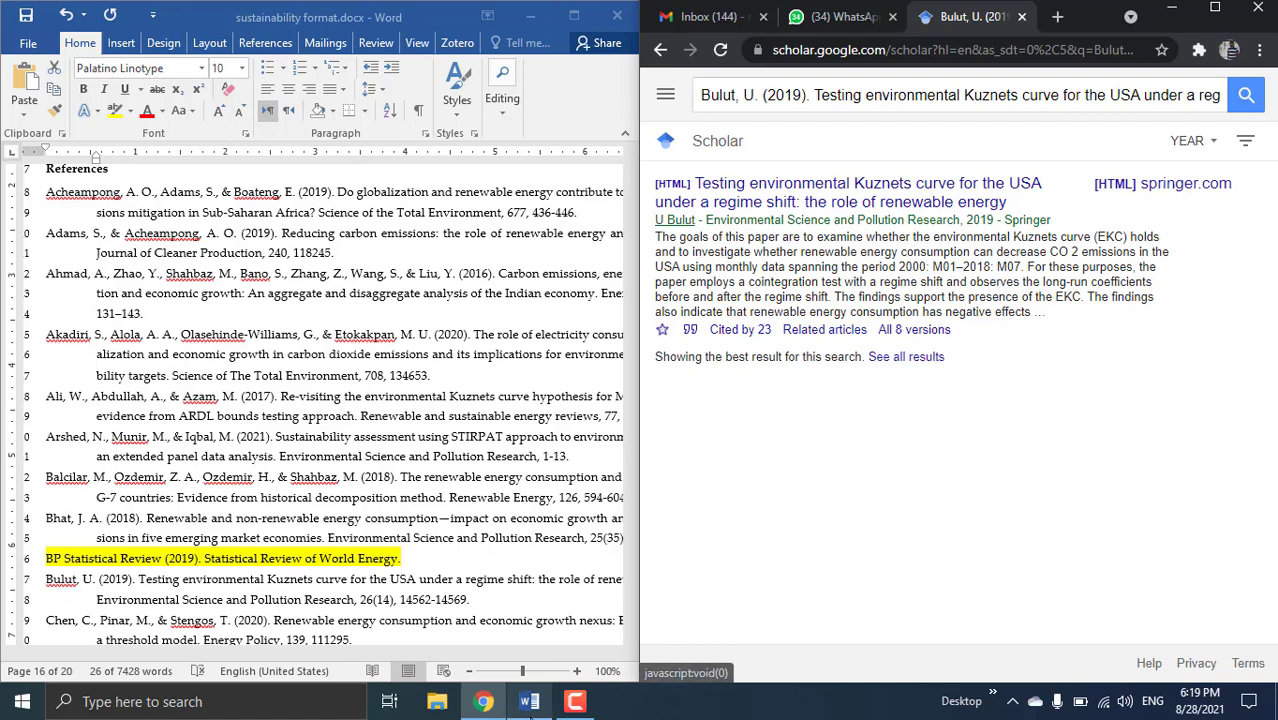
Search Scholar for the Dogan and Seker (2016) influence of real output reference
left_click(573, 708)
left_click(1188, 615)
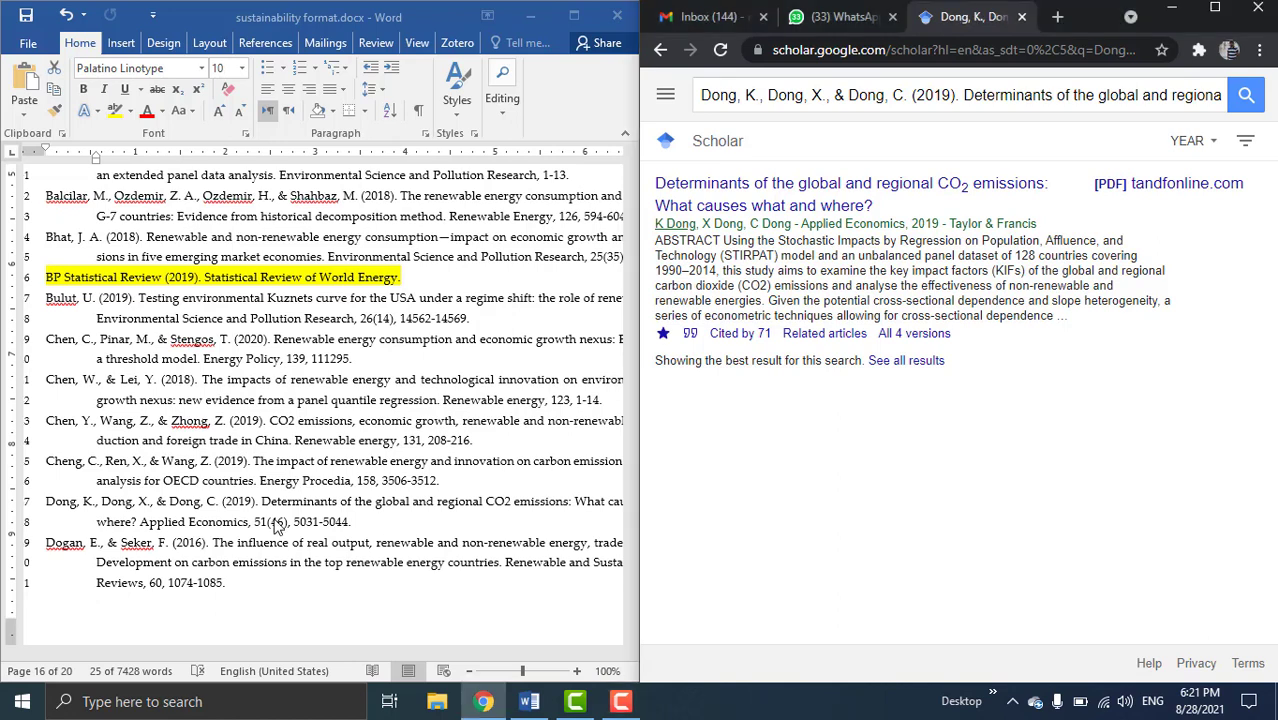
left_click(213, 554)
triple_click(213, 554)
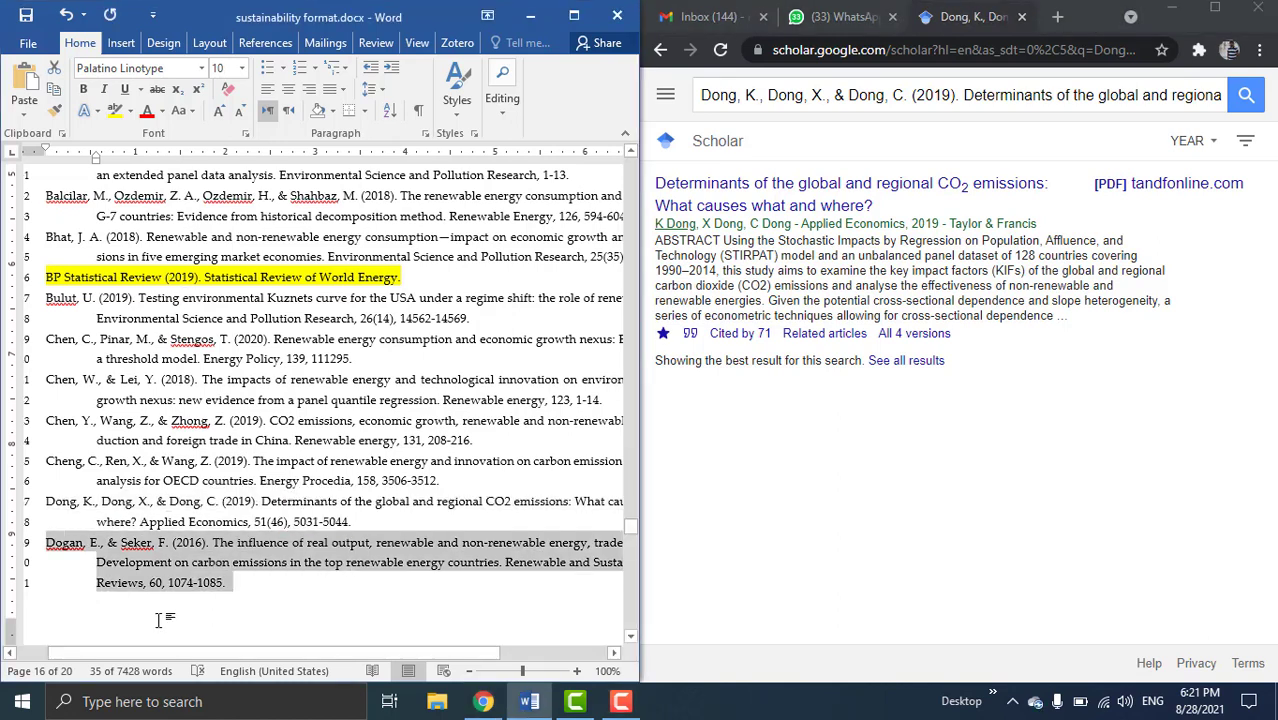
left_click(792, 100)
key("ctrl+a")
key("ctrl+v")
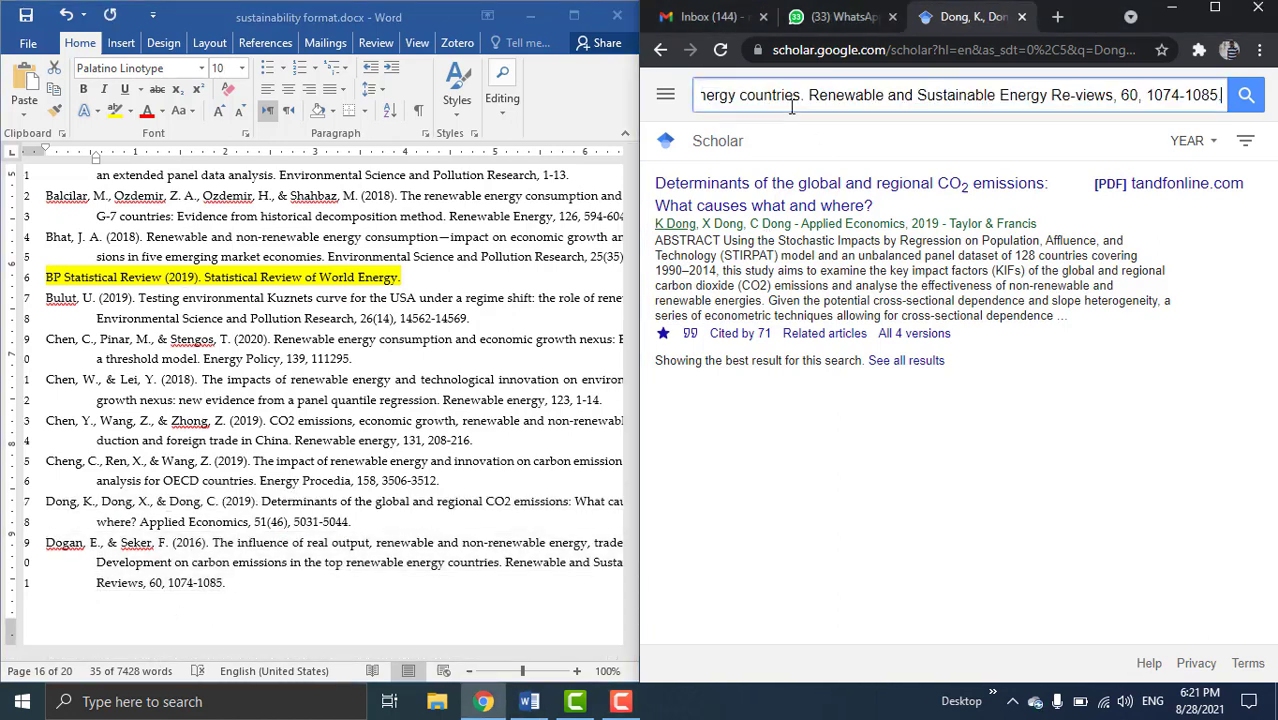
key("Return")
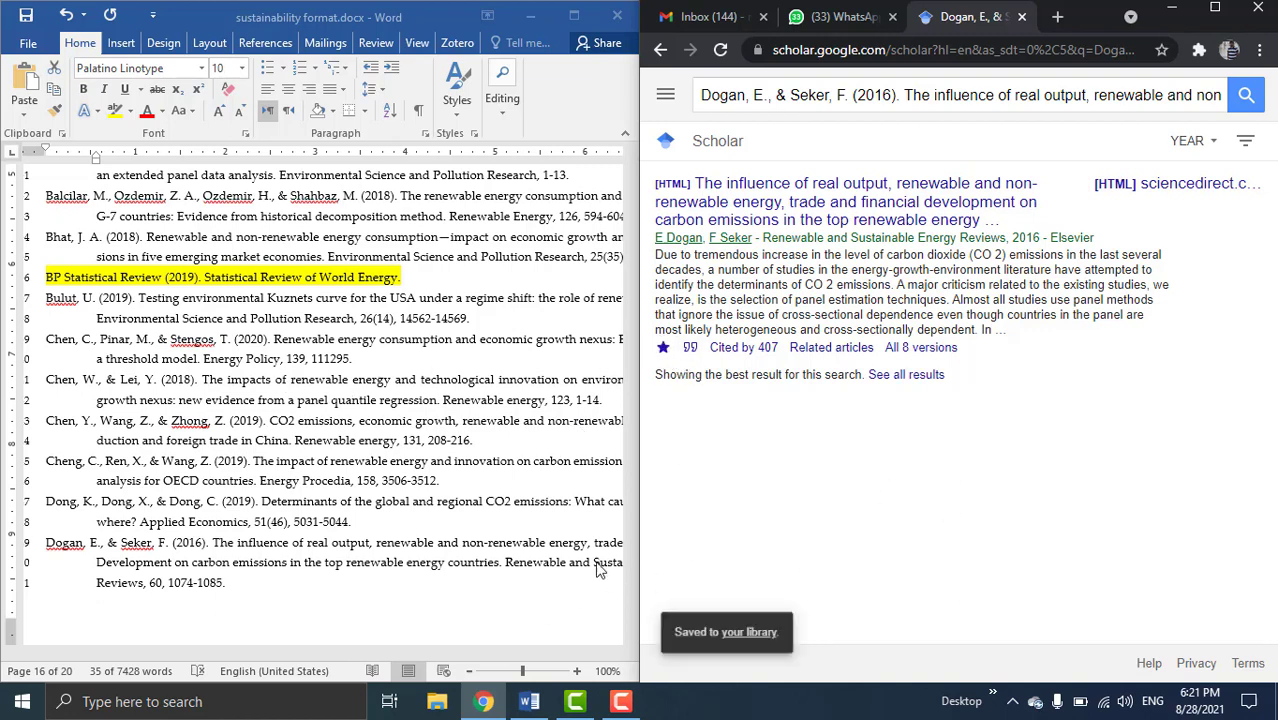
Search the Dogan and Seker Determinants of CO2 emissions reference and save it to the library
scroll(363, 528, "down", 5)
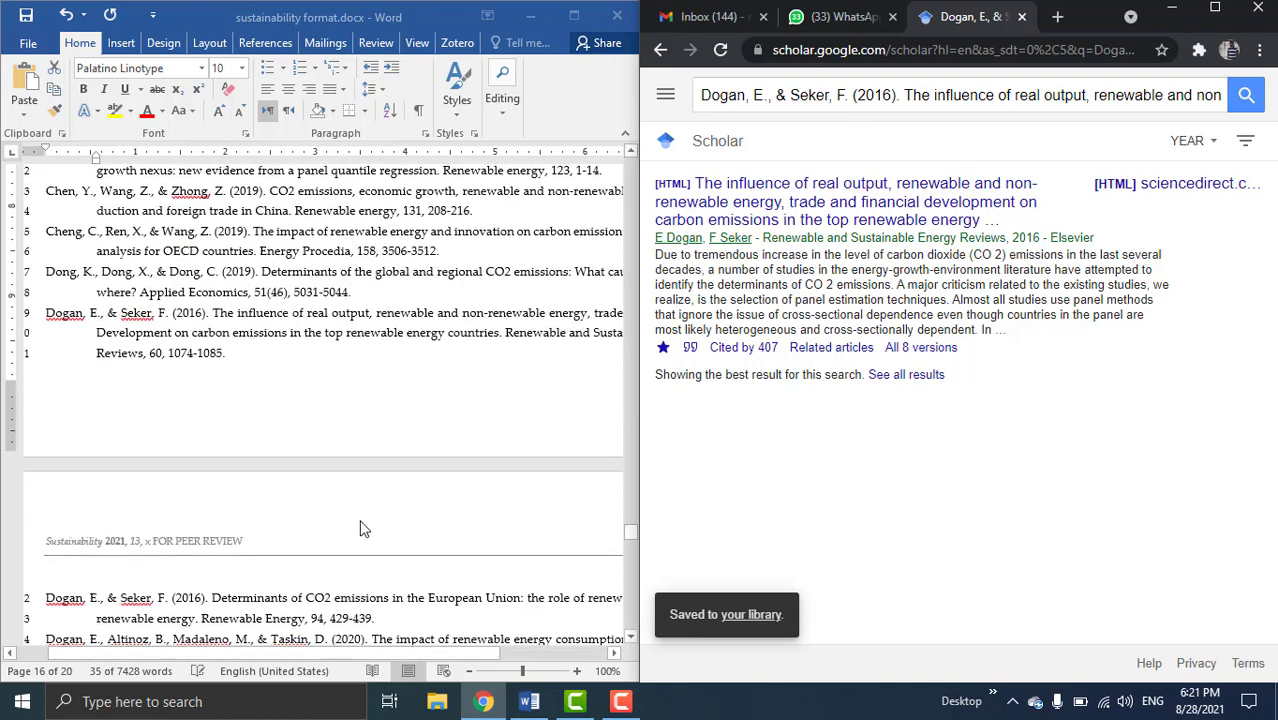
triple_click(248, 455)
key("ctrl+c")
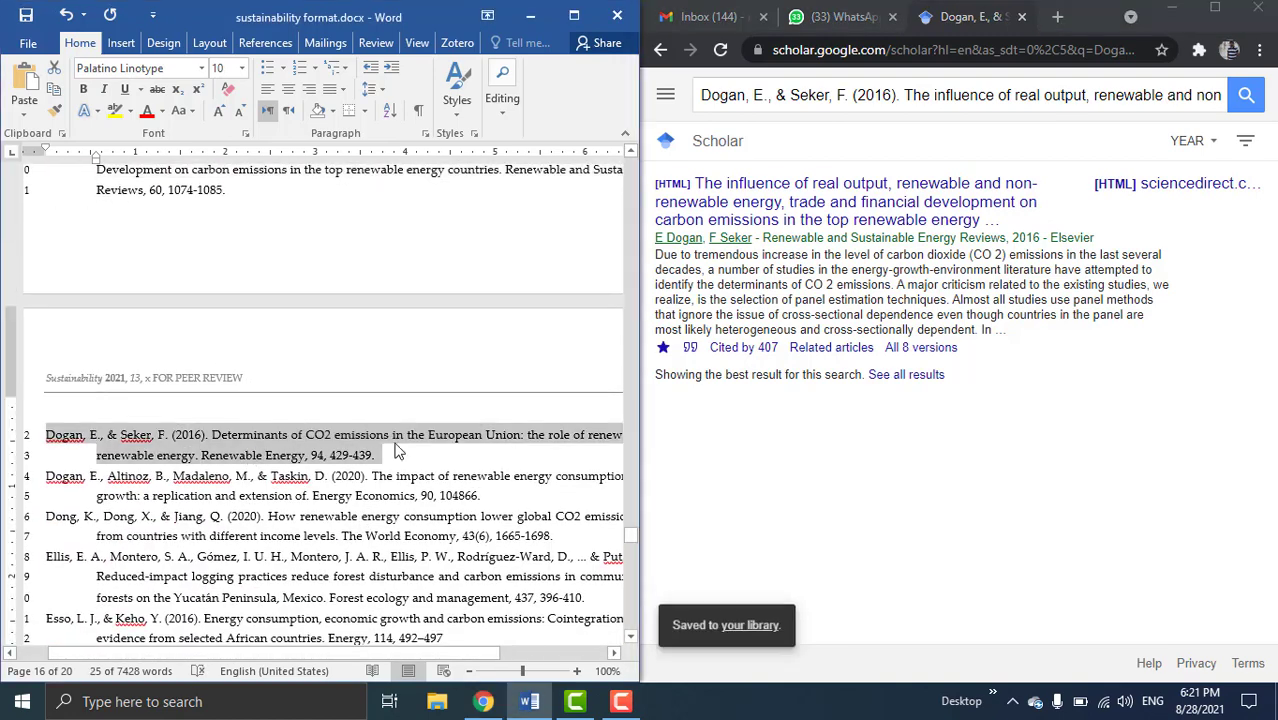
left_click(777, 98)
key("ctrl+a")
key("ctrl+v")
key("Return")
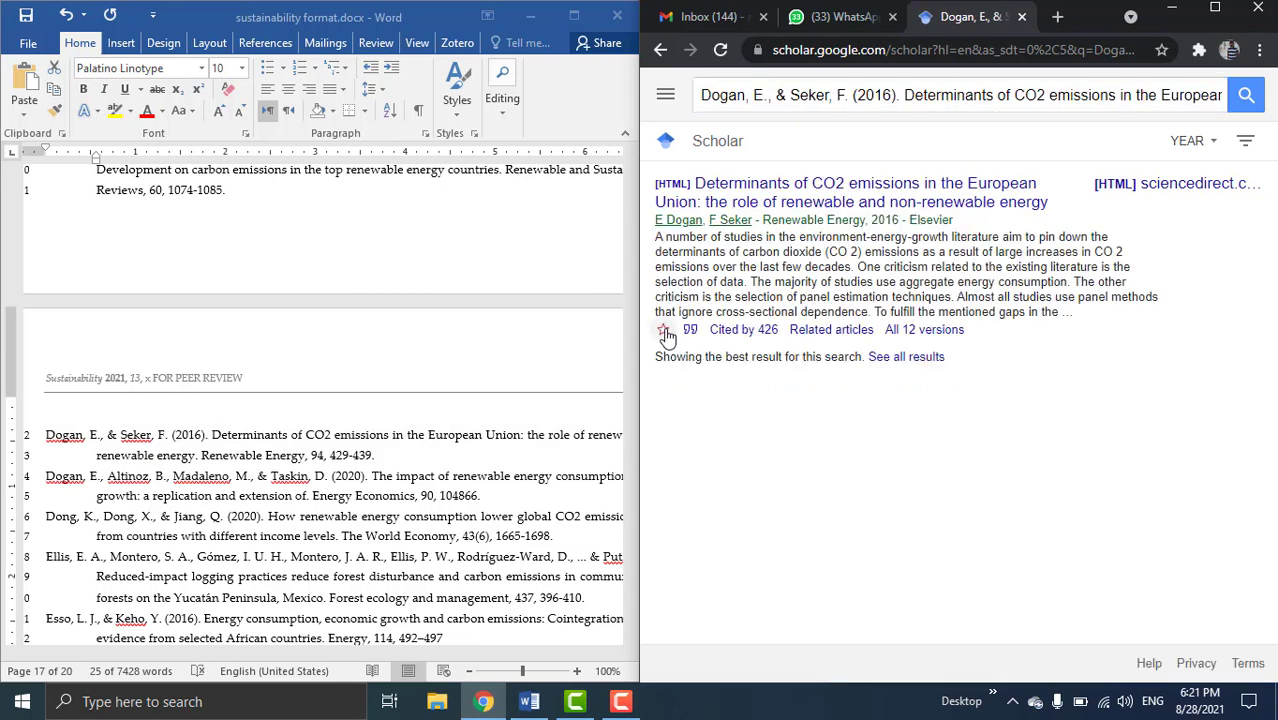
left_click(662, 329)
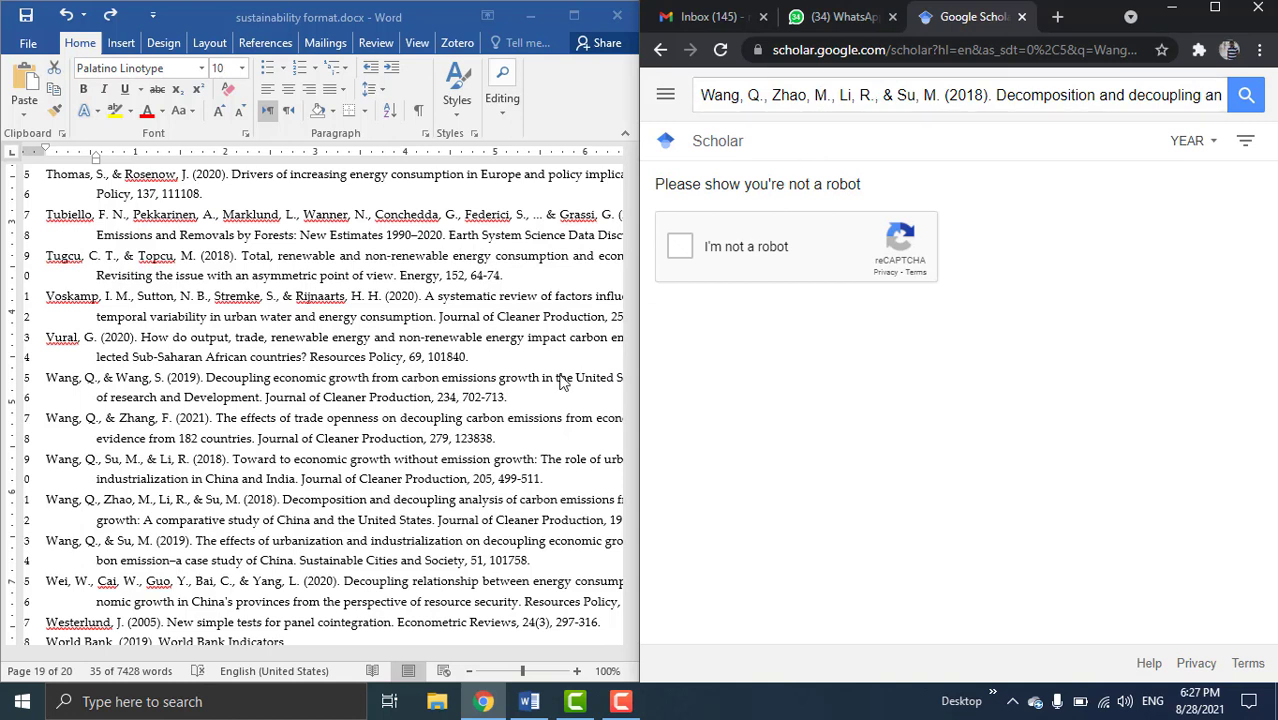
Pass the reCAPTCHA by ticking the checkbox, selecting three traffic-light tiles and verifying
left_click(681, 247)
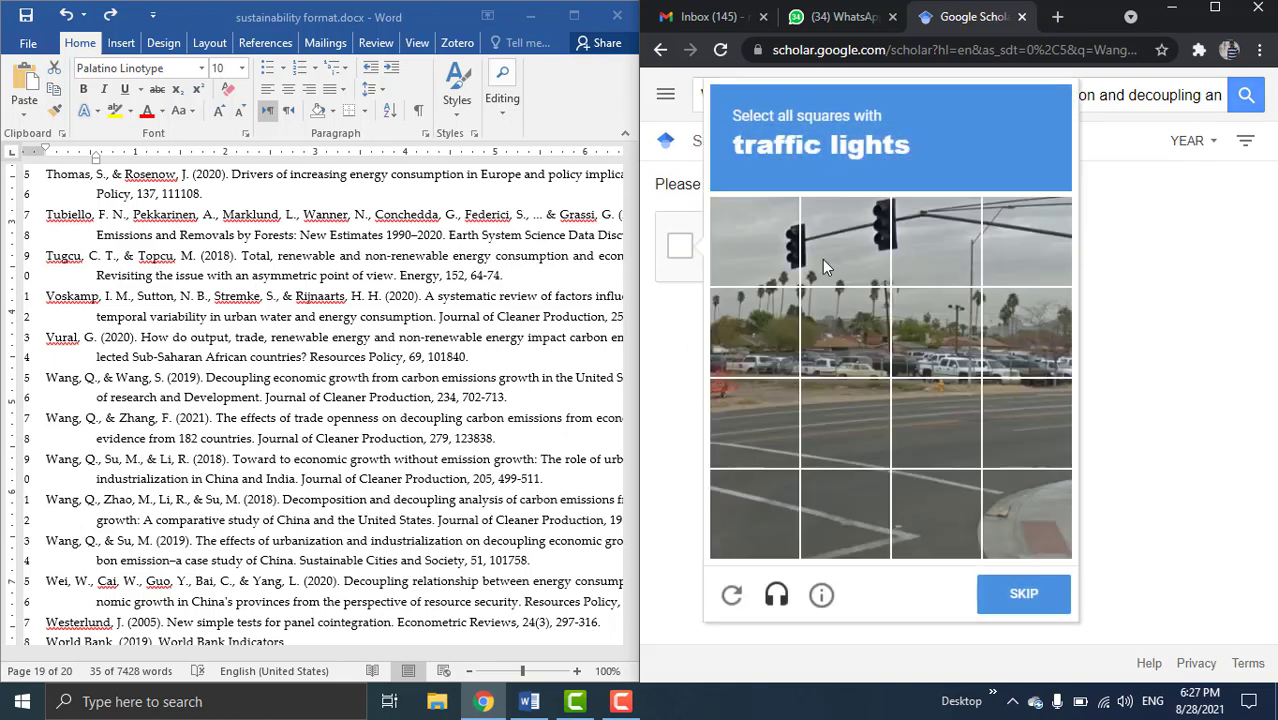
left_click(756, 245)
left_click(846, 245)
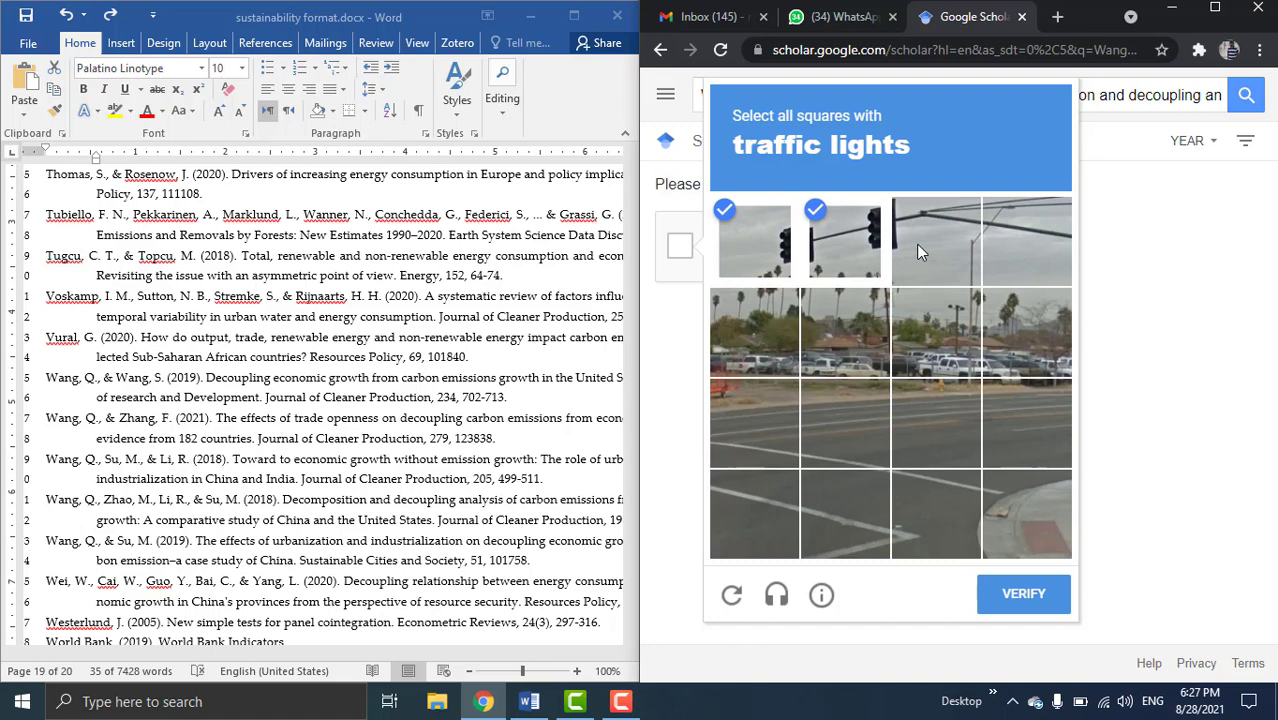
left_click(916, 244)
left_click(1015, 598)
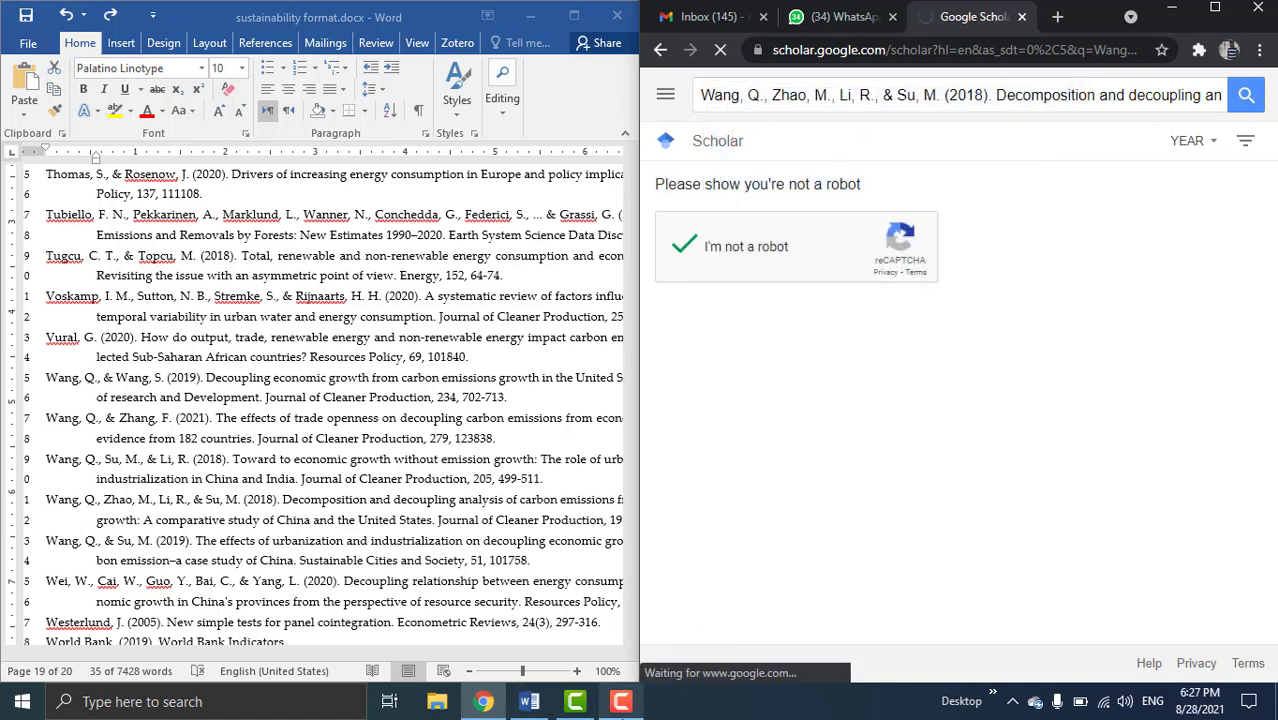
mouse_move(620, 714)
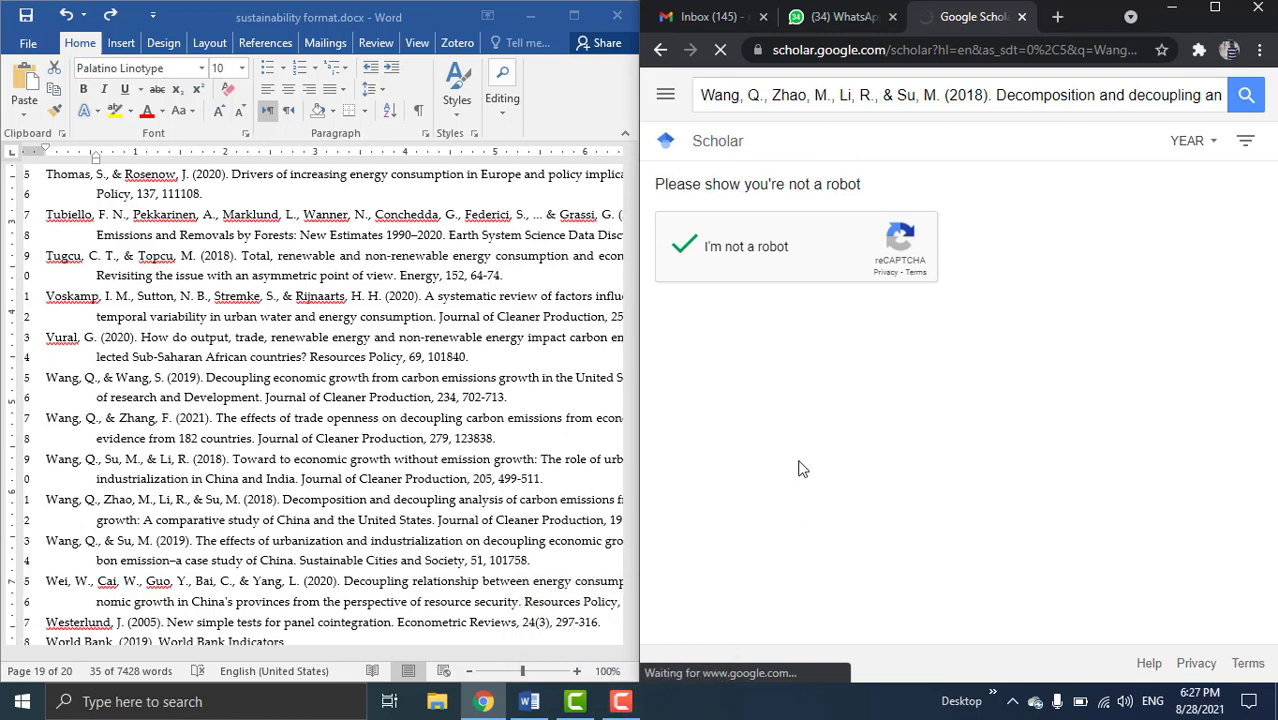
Go from the Scholar home page to My library of saved articles
left_click(621, 700)
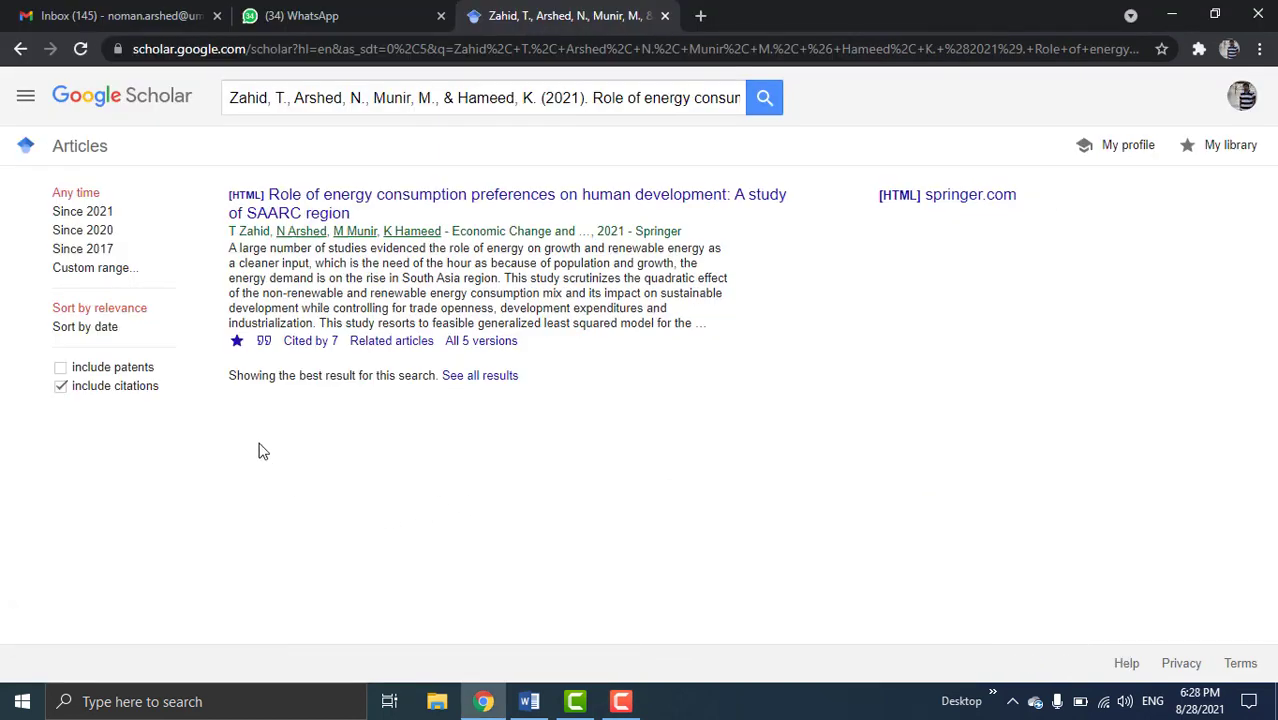
left_click(128, 100)
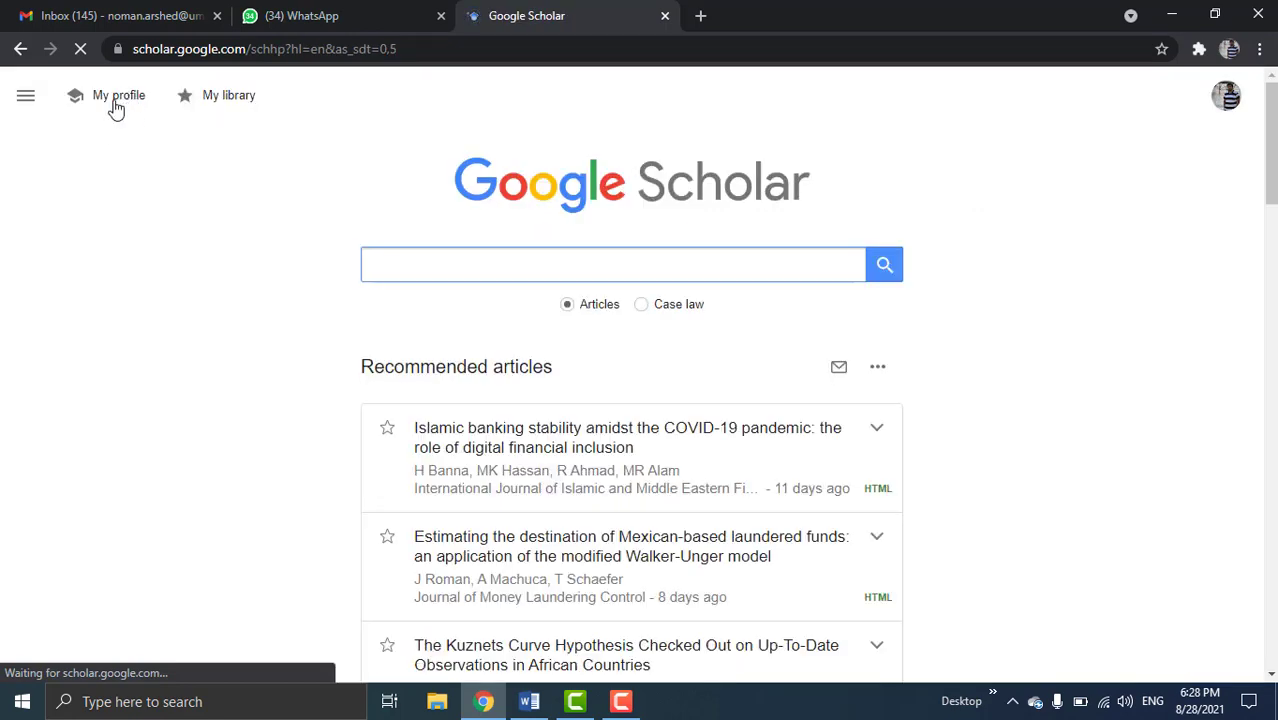
left_click(240, 95)
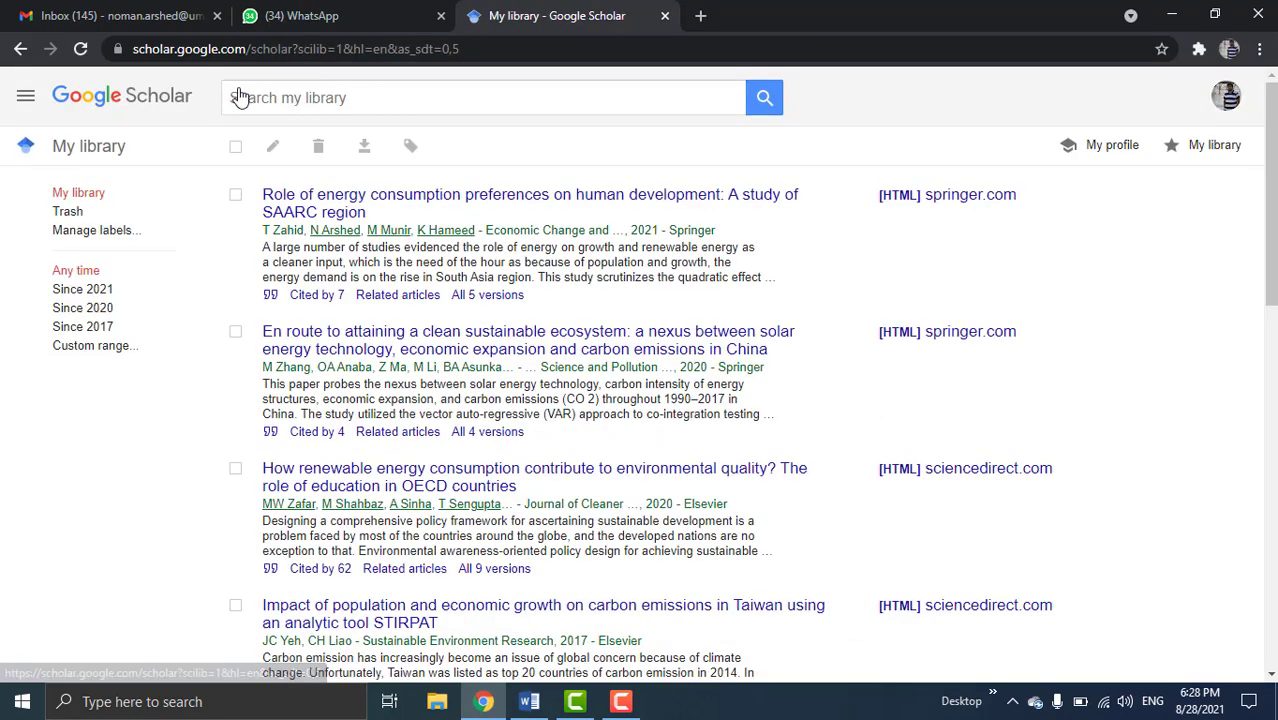
scroll(413, 308, "down", 15)
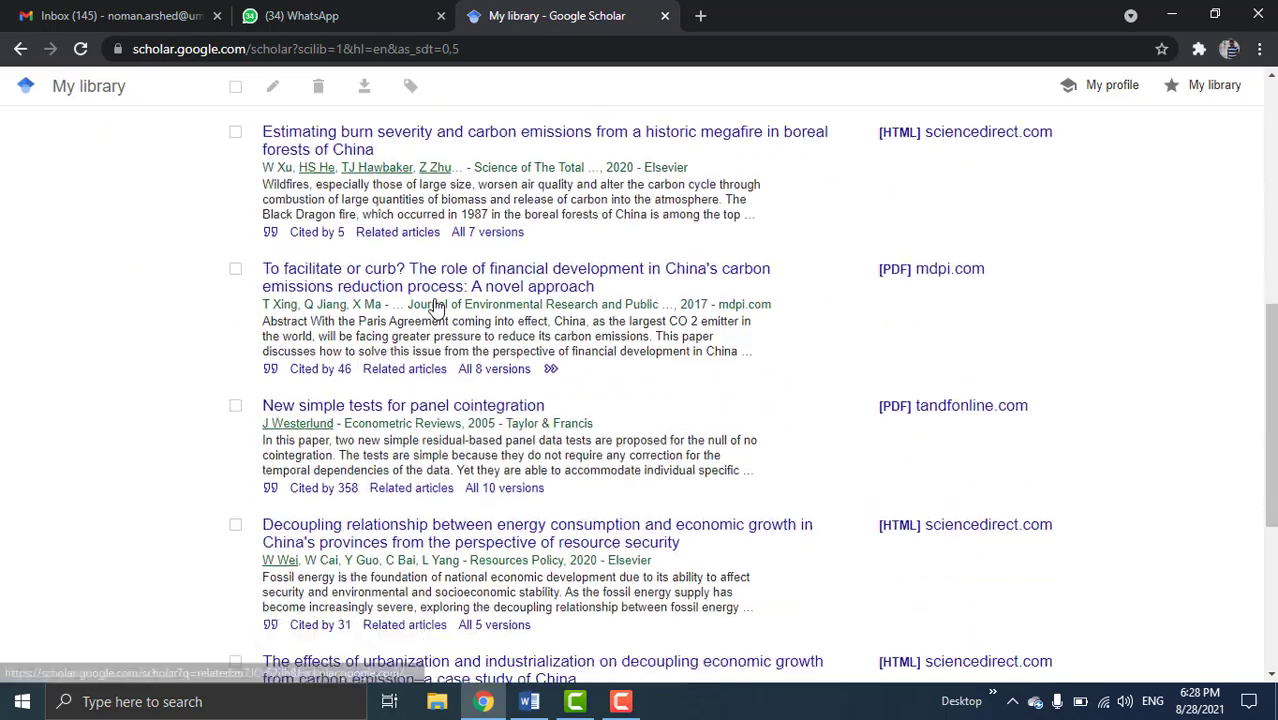
scroll(428, 390, "up", 15)
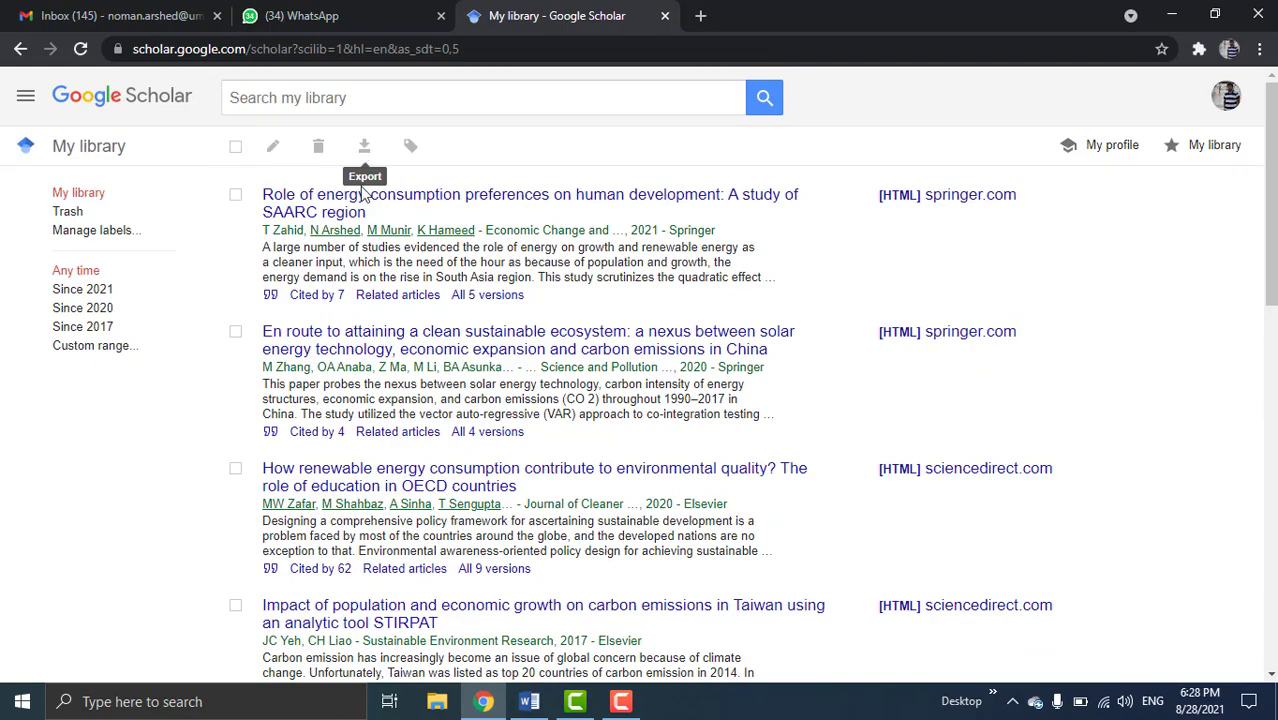
Select all library entries and export them in EndNote format as citations (1).enw
left_click(235, 148)
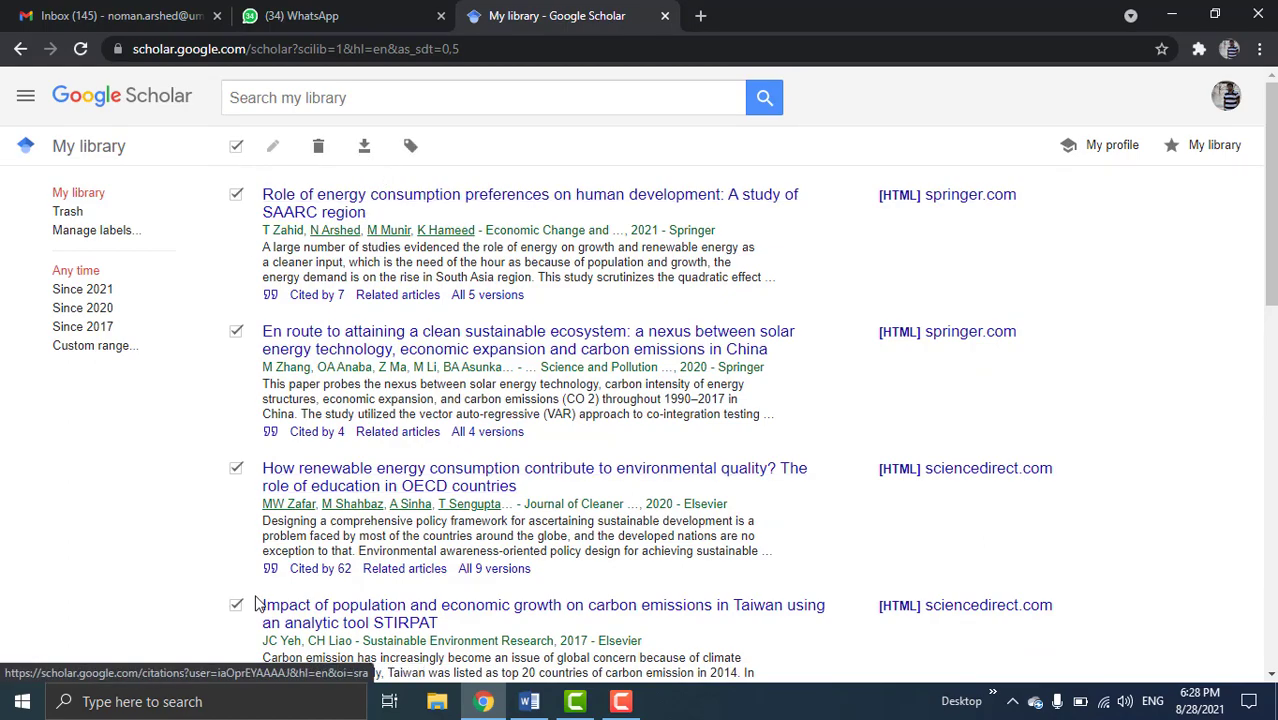
scroll(257, 600, "down", 15)
scroll(257, 600, "up", 15)
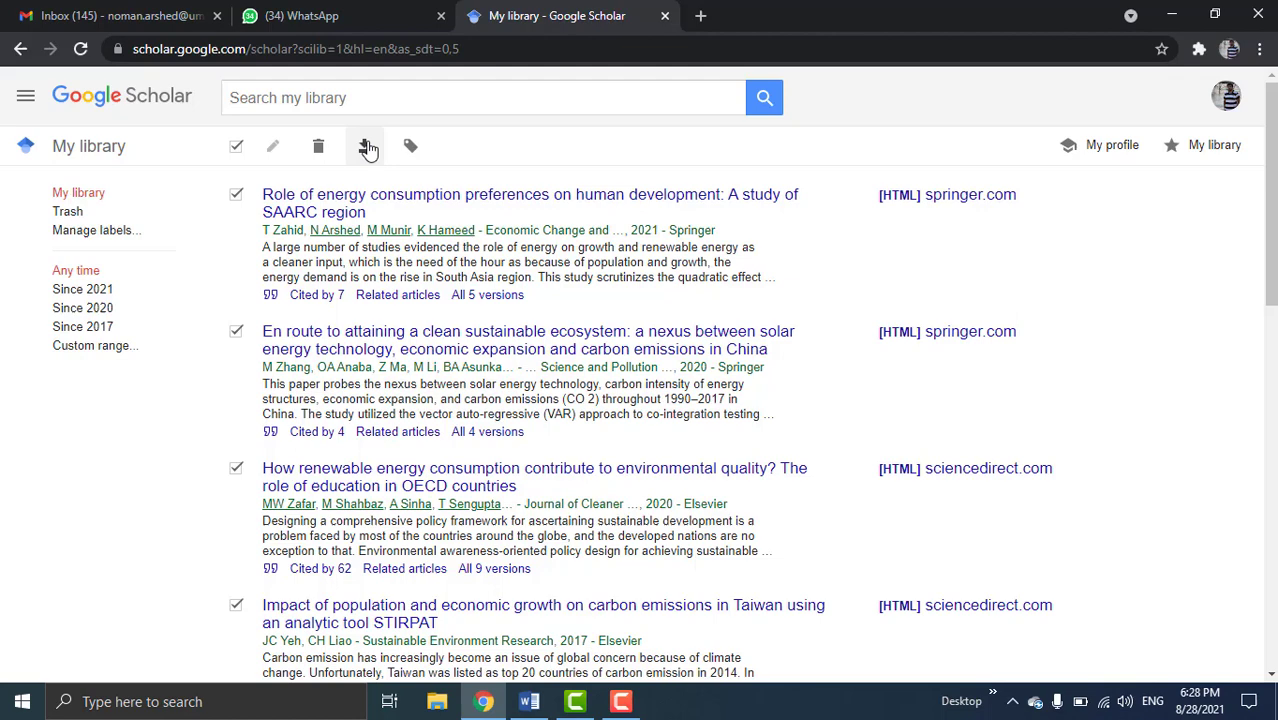
left_click(364, 146)
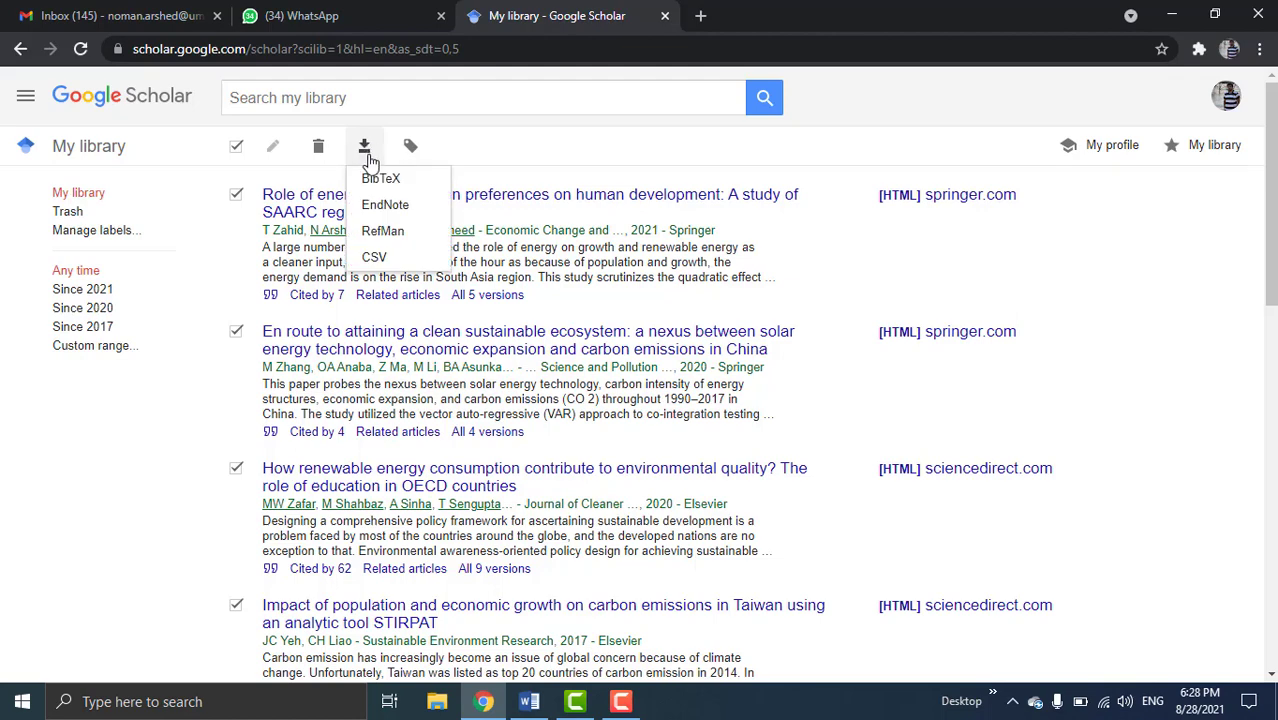
left_click(403, 212)
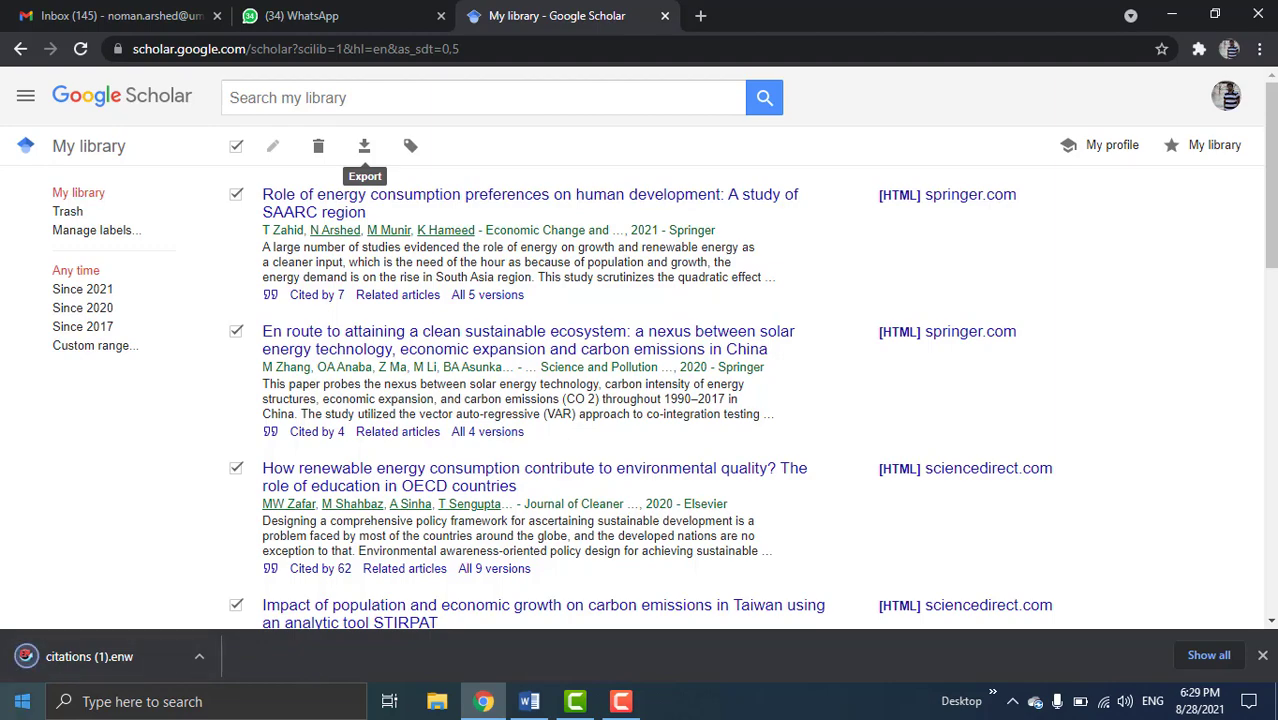
Launch Zotero and import citations (1) from Downloads into a new collection of 10 references
left_click(22, 701)
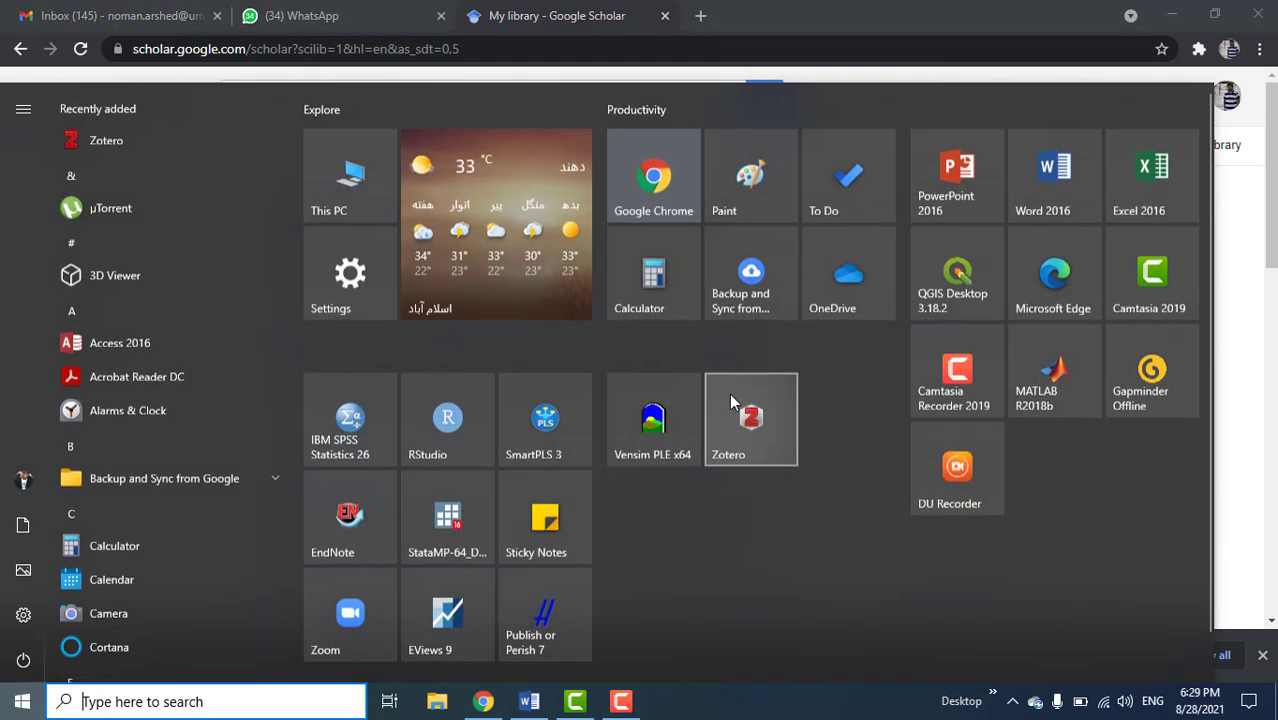
left_click(731, 400)
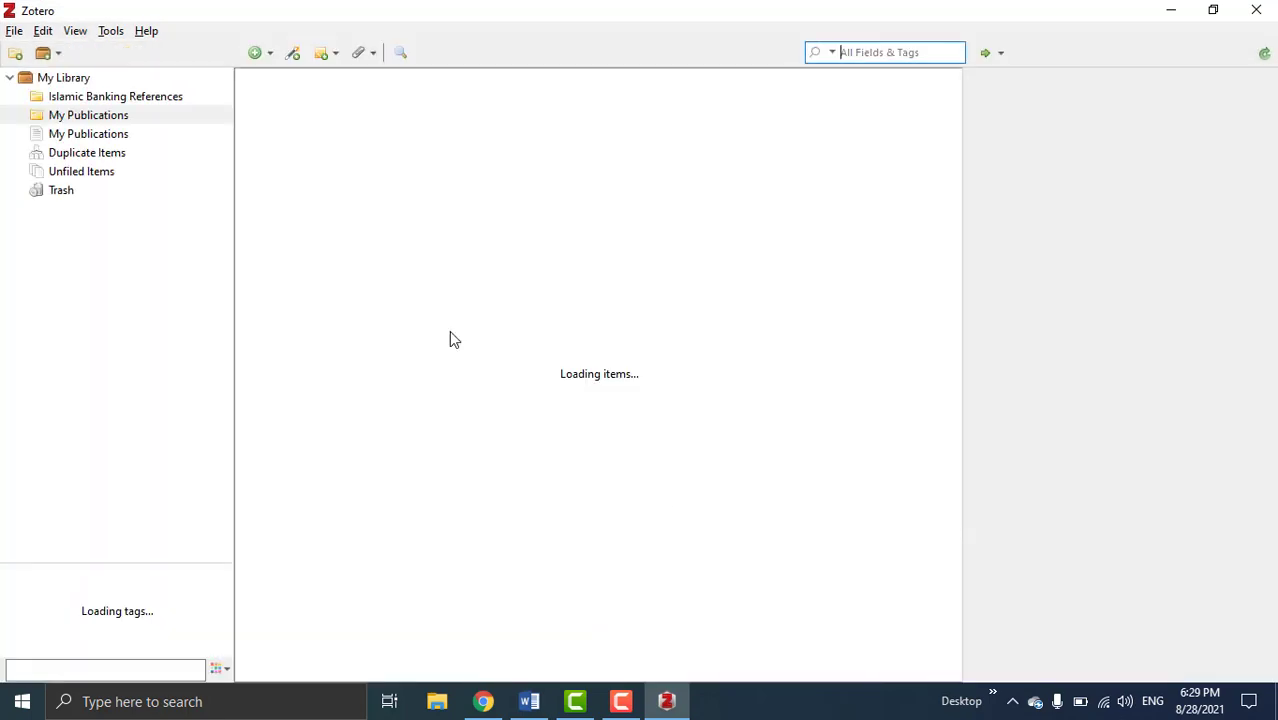
left_click(14, 30)
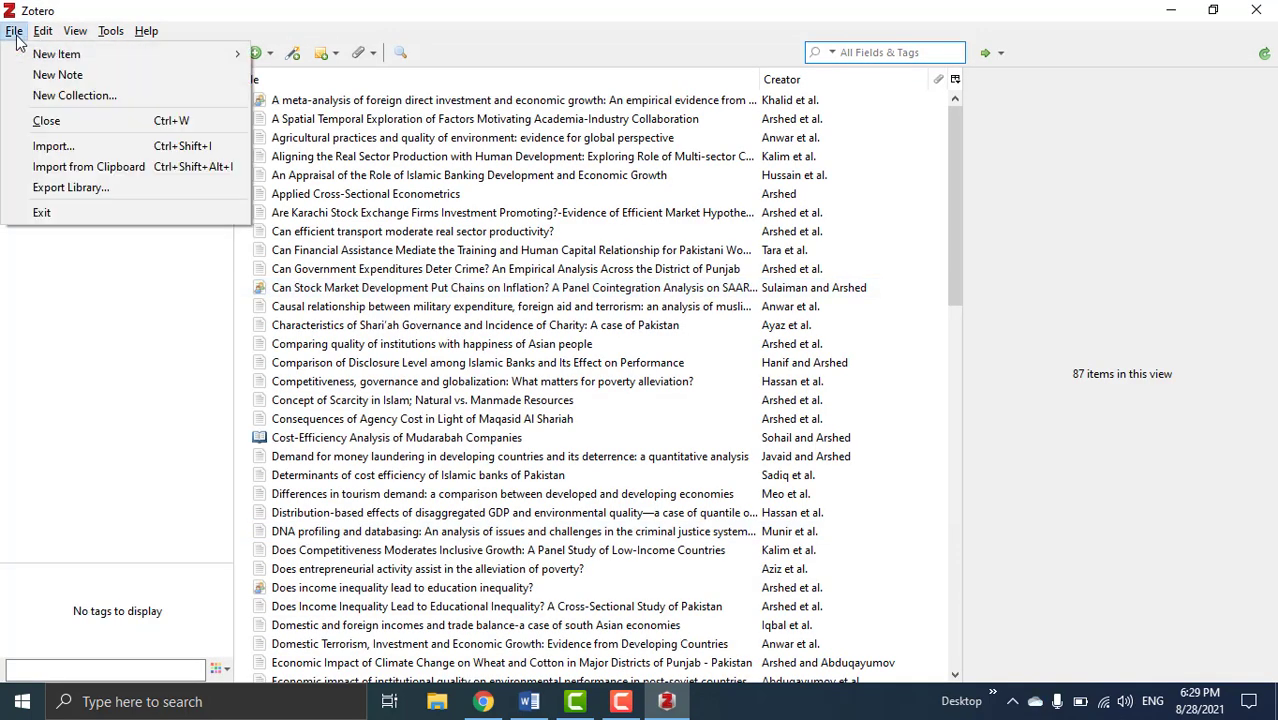
left_click(66, 147)
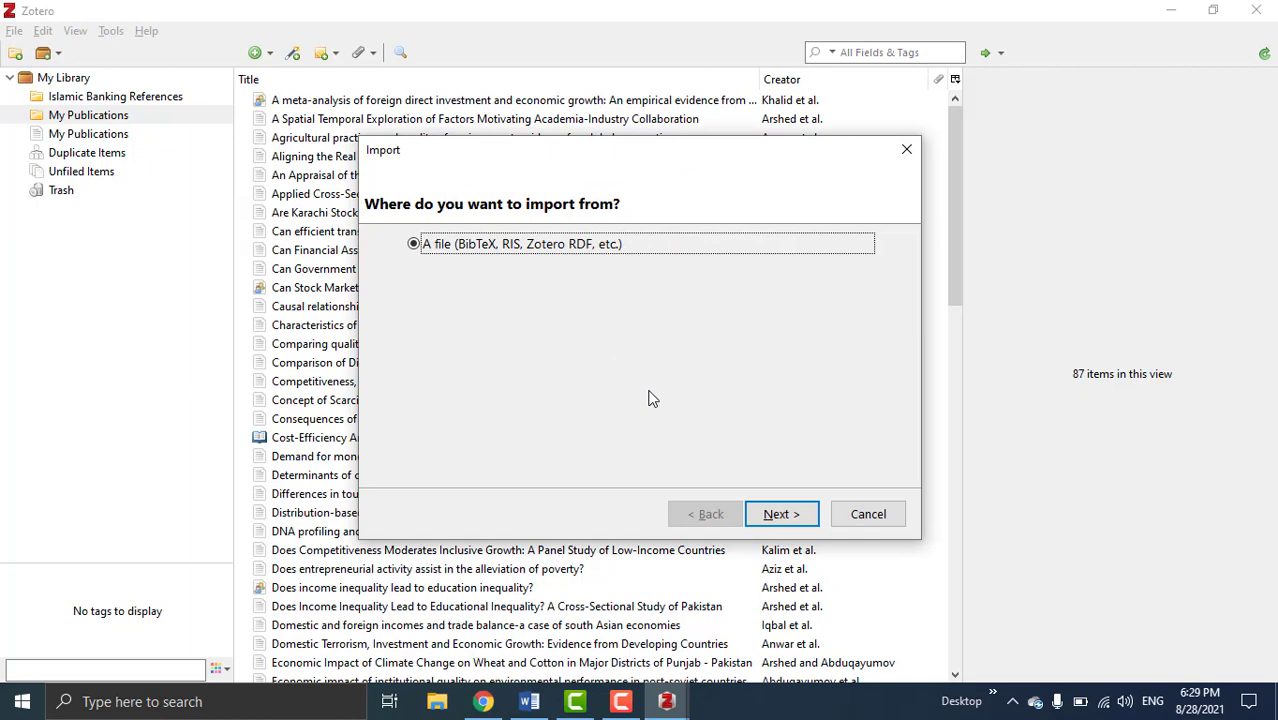
left_click(795, 515)
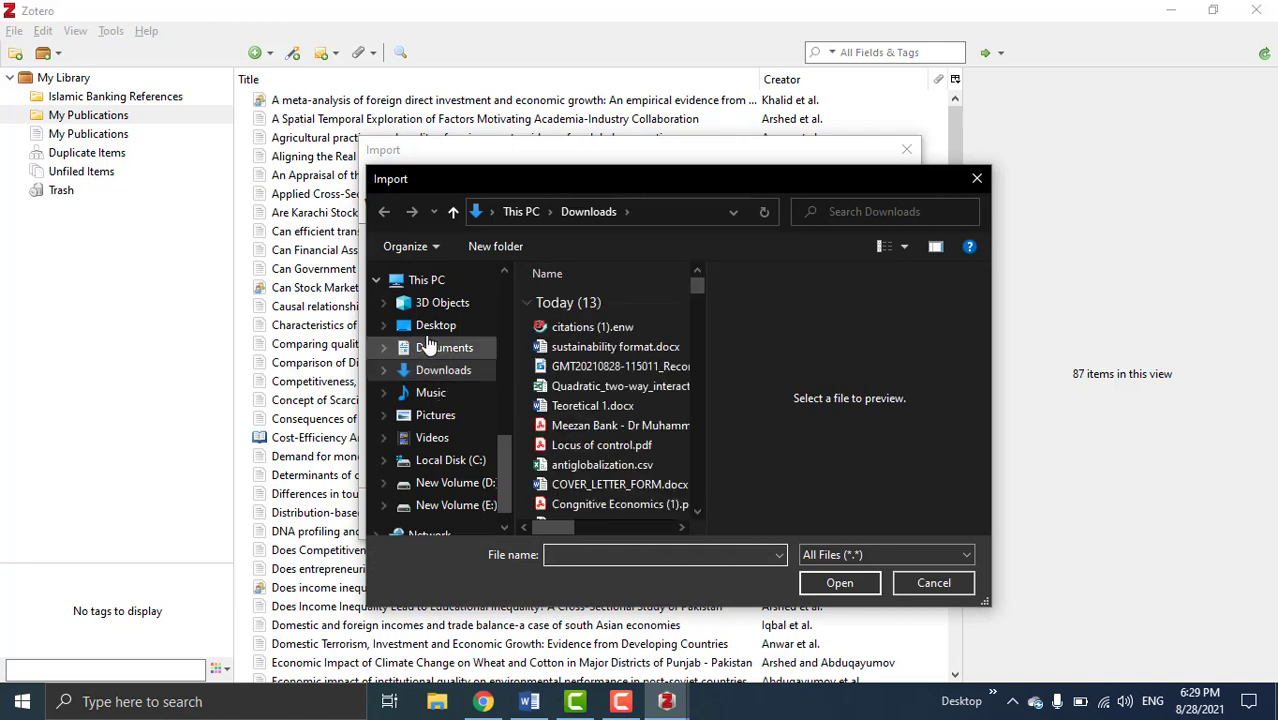
left_click(432, 370)
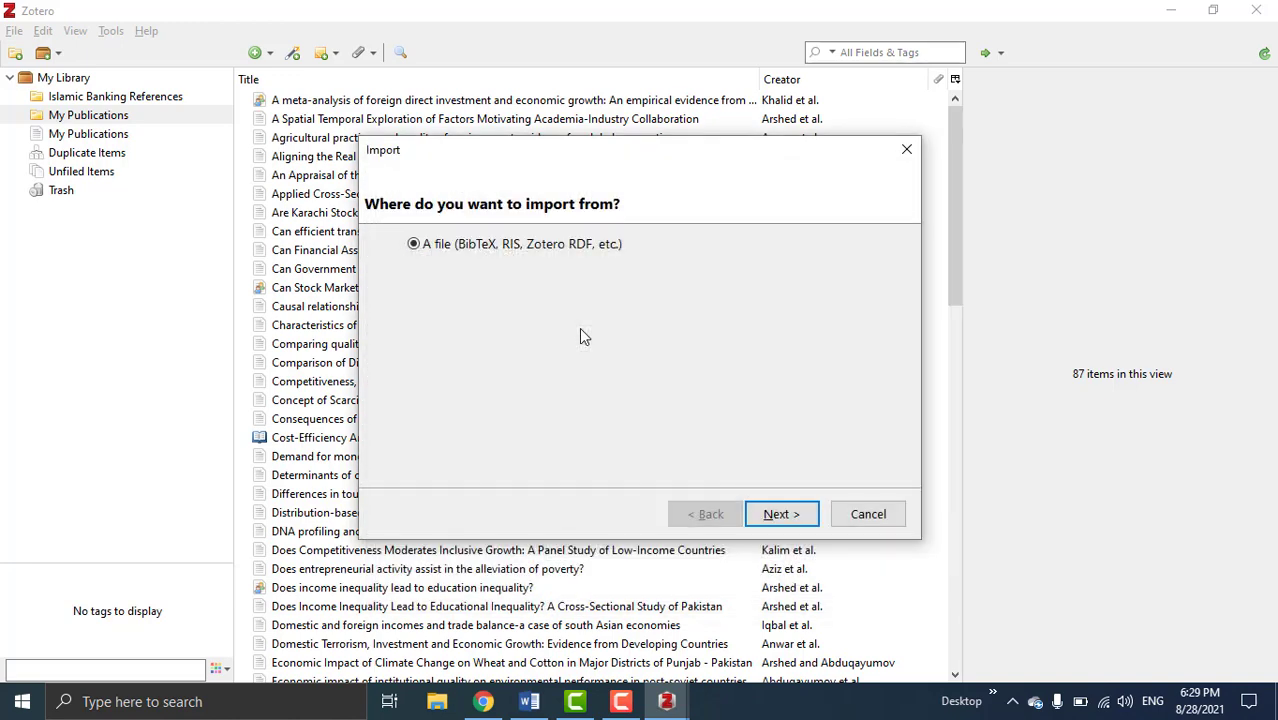
key("Return")
double_click(617, 330)
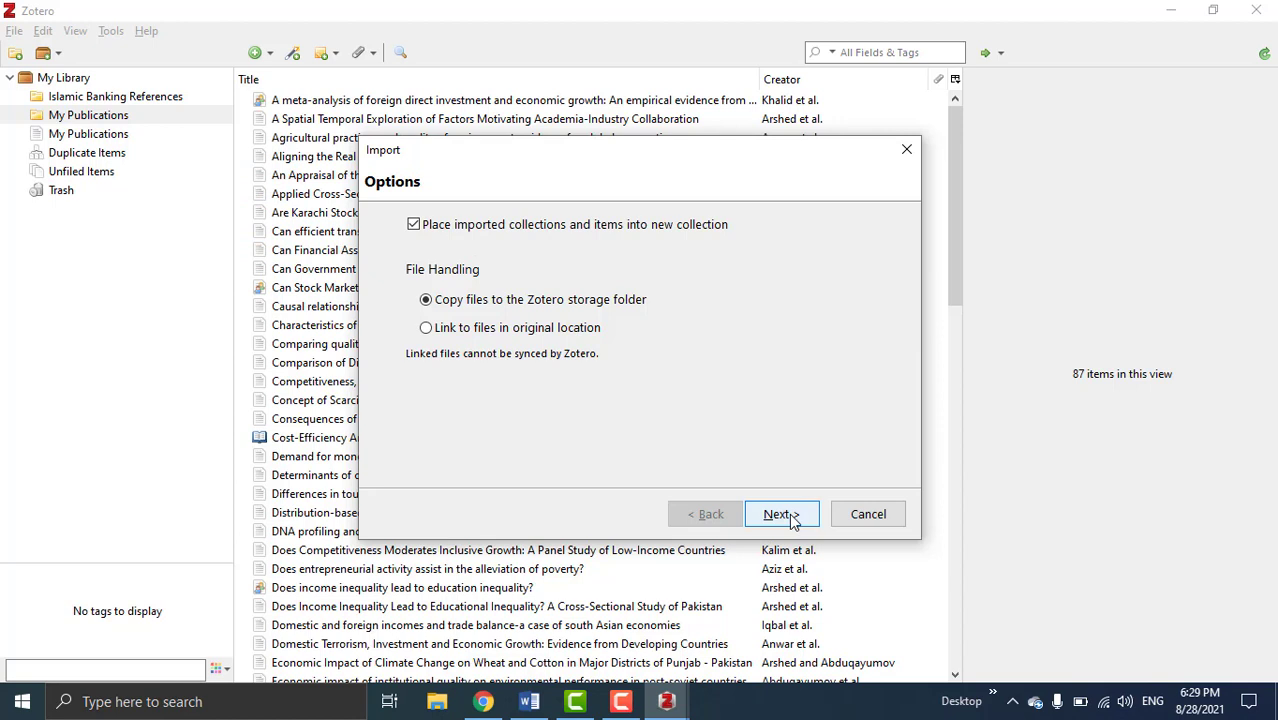
left_click(779, 515)
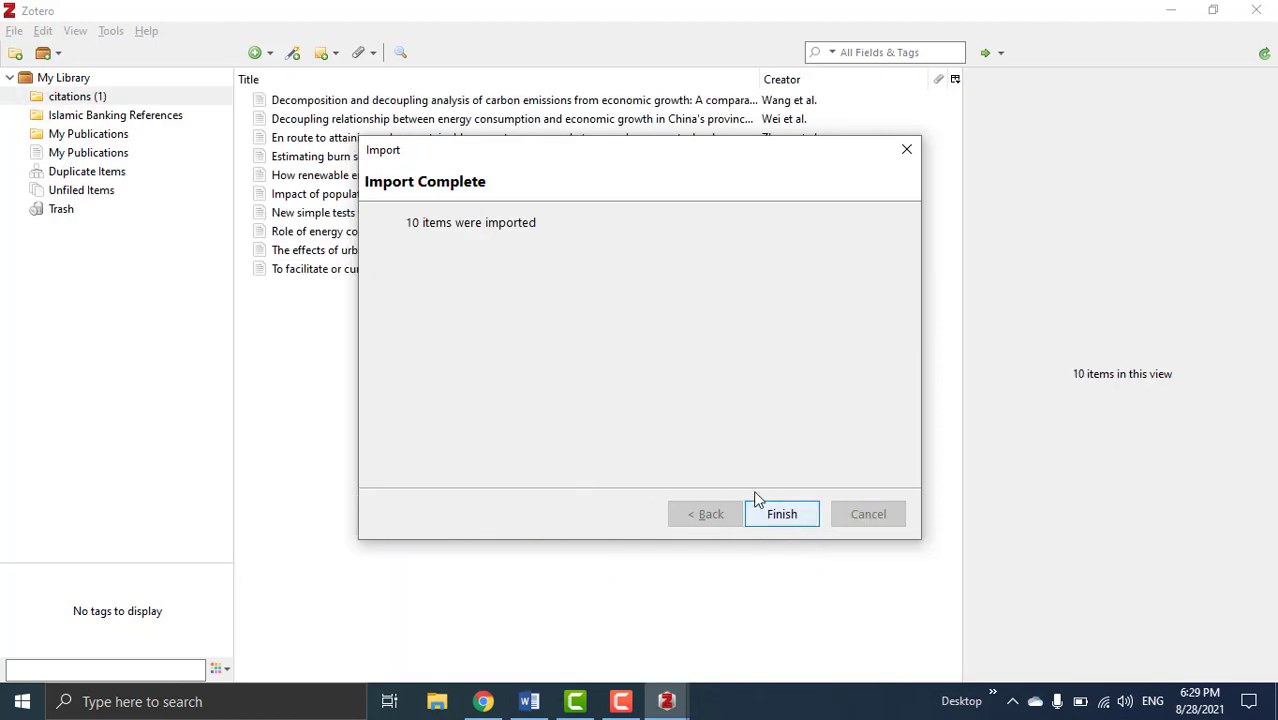
left_click(790, 514)
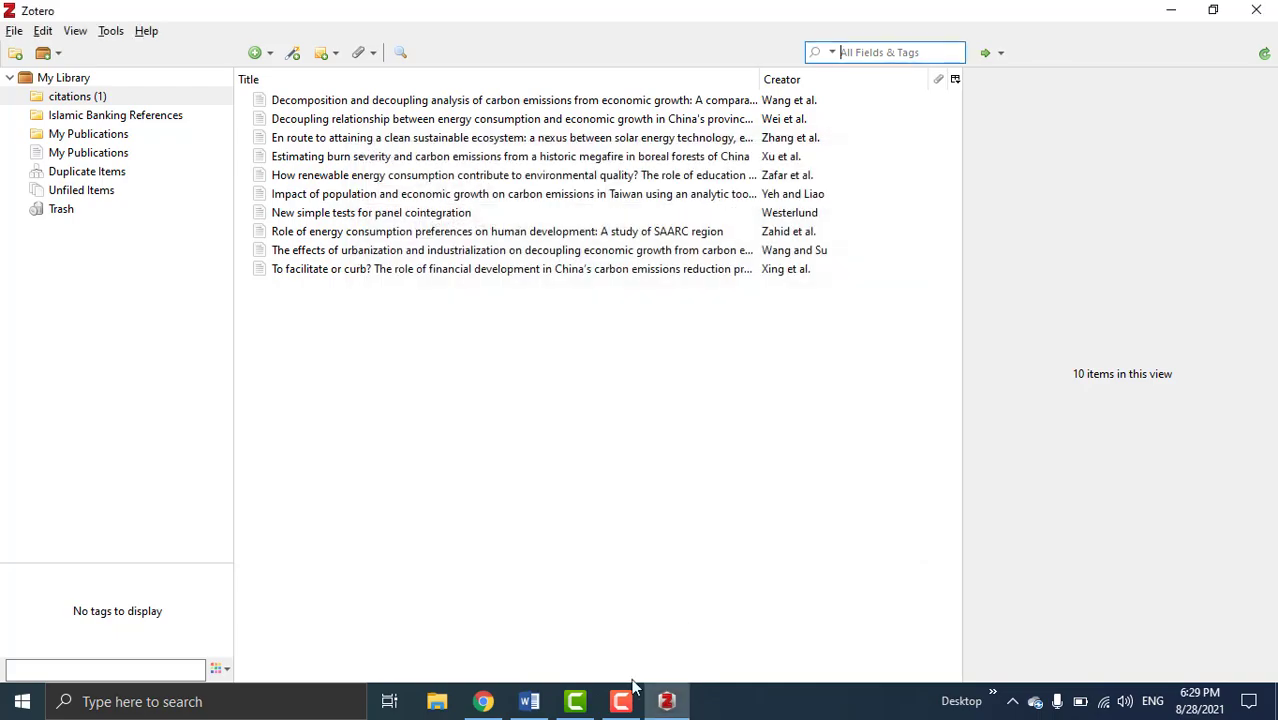
Open library result pages 3, 4, 5, 6, 7 and 8 each in a new tab
left_click(668, 706)
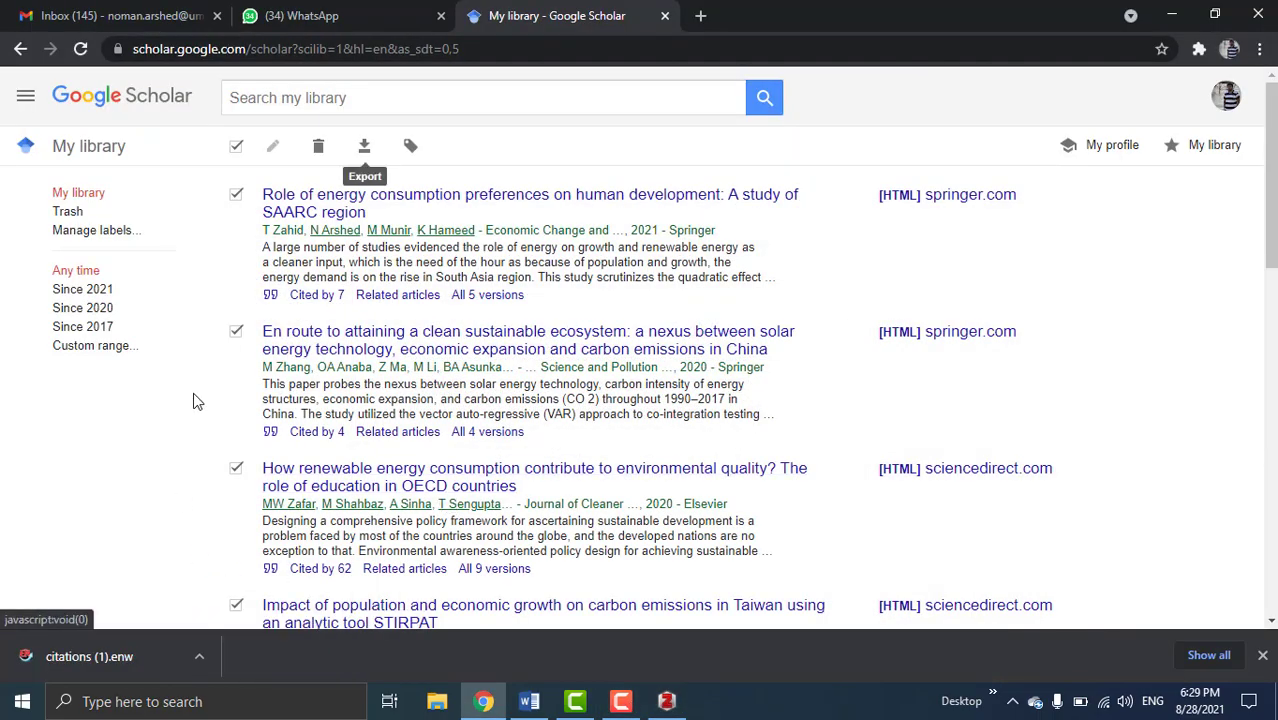
scroll(195, 398, "down", 5)
scroll(195, 400, "down", 5)
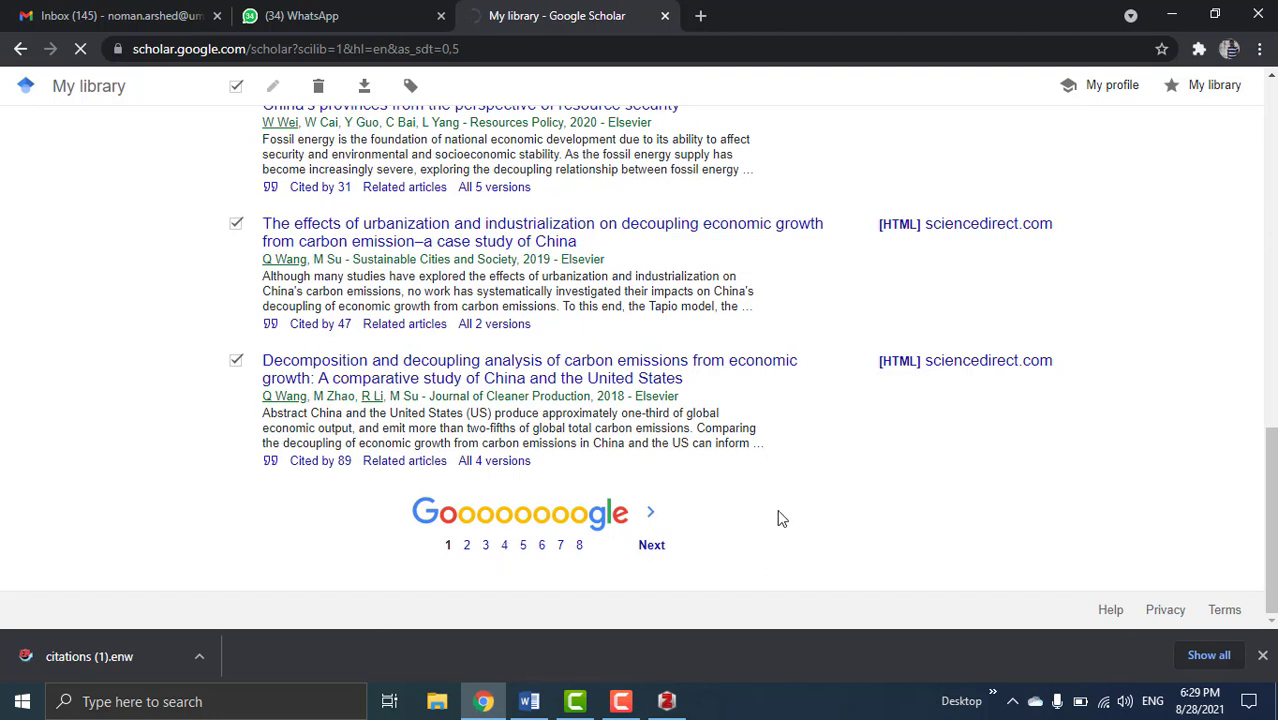
middle_click(486, 548)
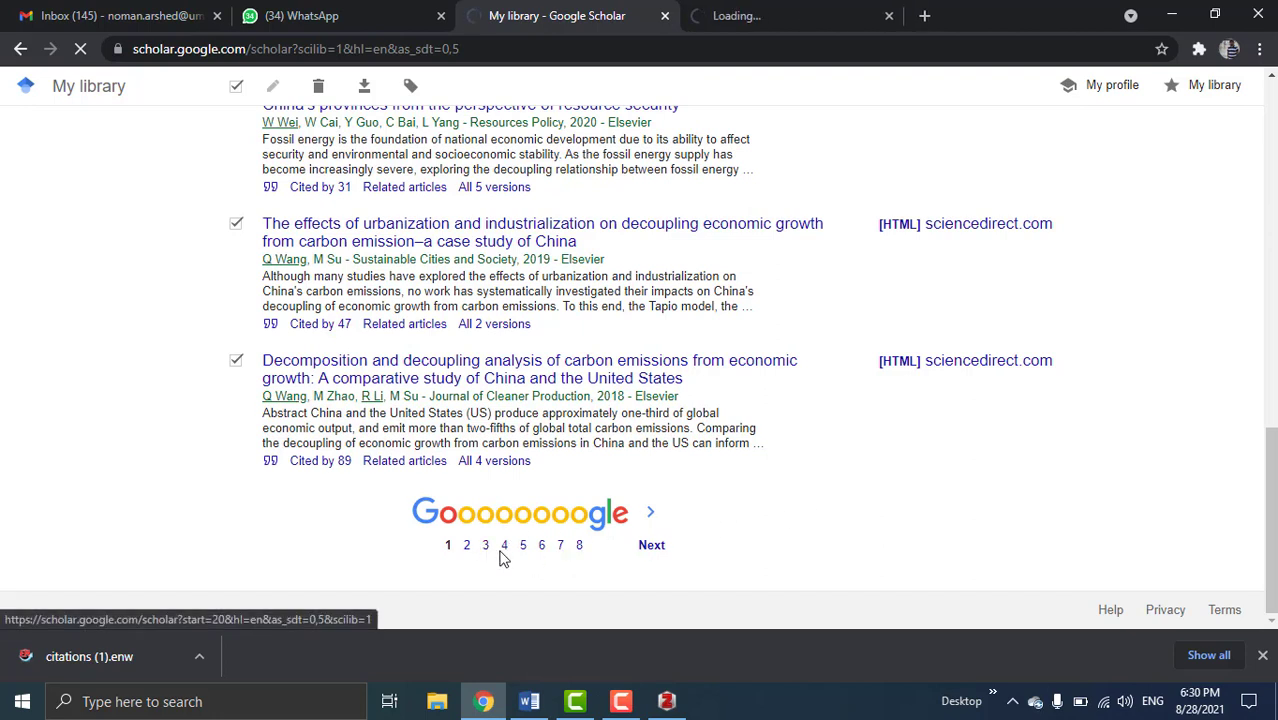
middle_click(506, 548)
middle_click(525, 549)
middle_click(543, 550)
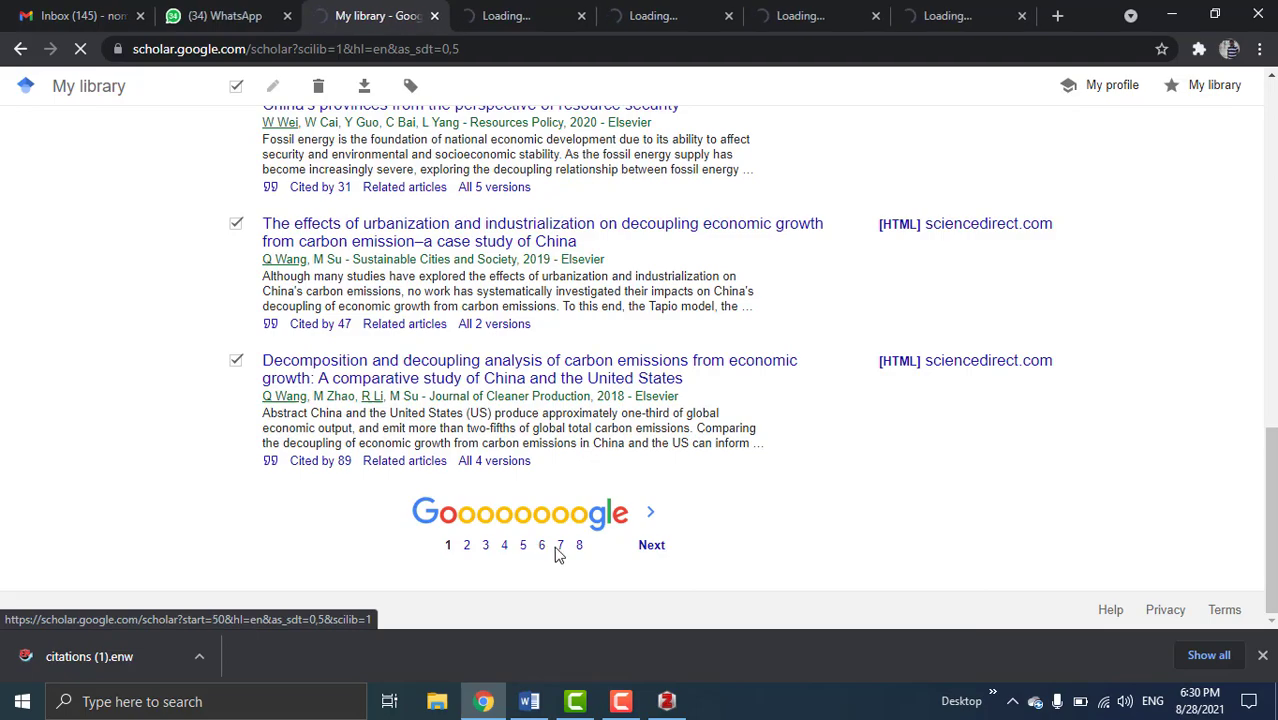
middle_click(560, 550)
middle_click(579, 550)
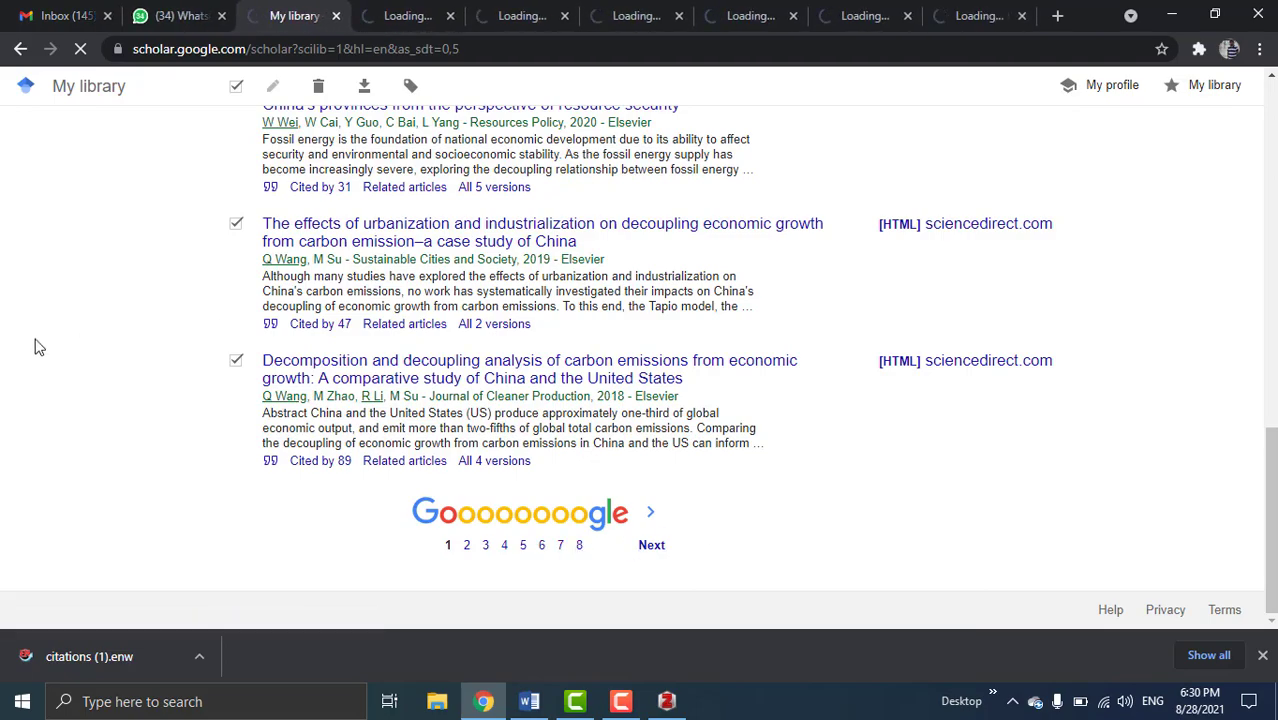
scroll(36, 346, "up", 15)
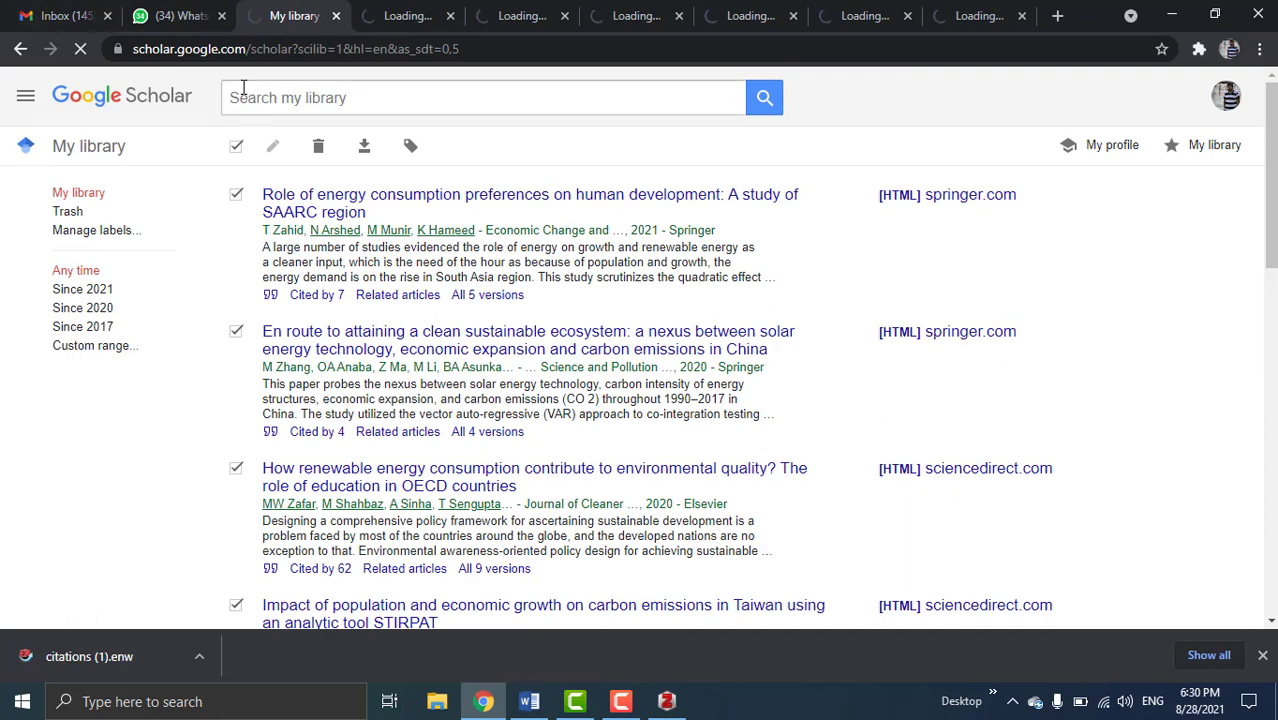
Import the citations (2) file into a new Zotero collection
left_click(621, 701)
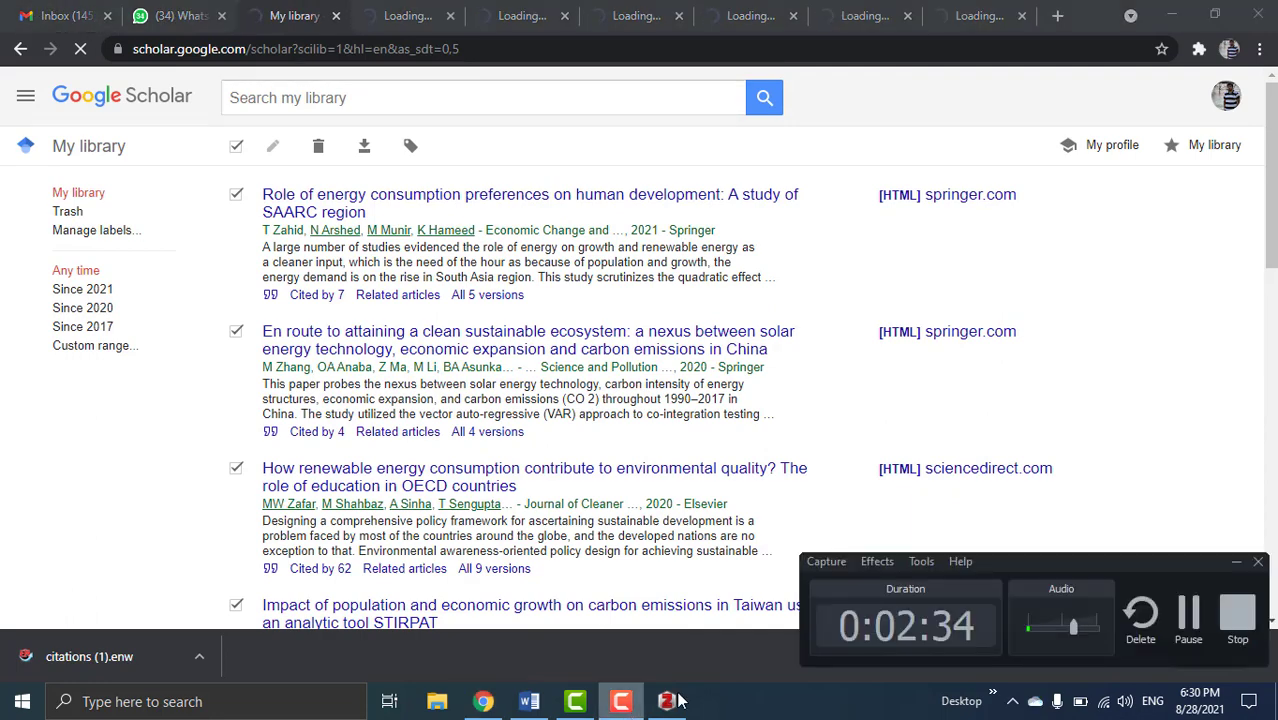
left_click(1189, 615)
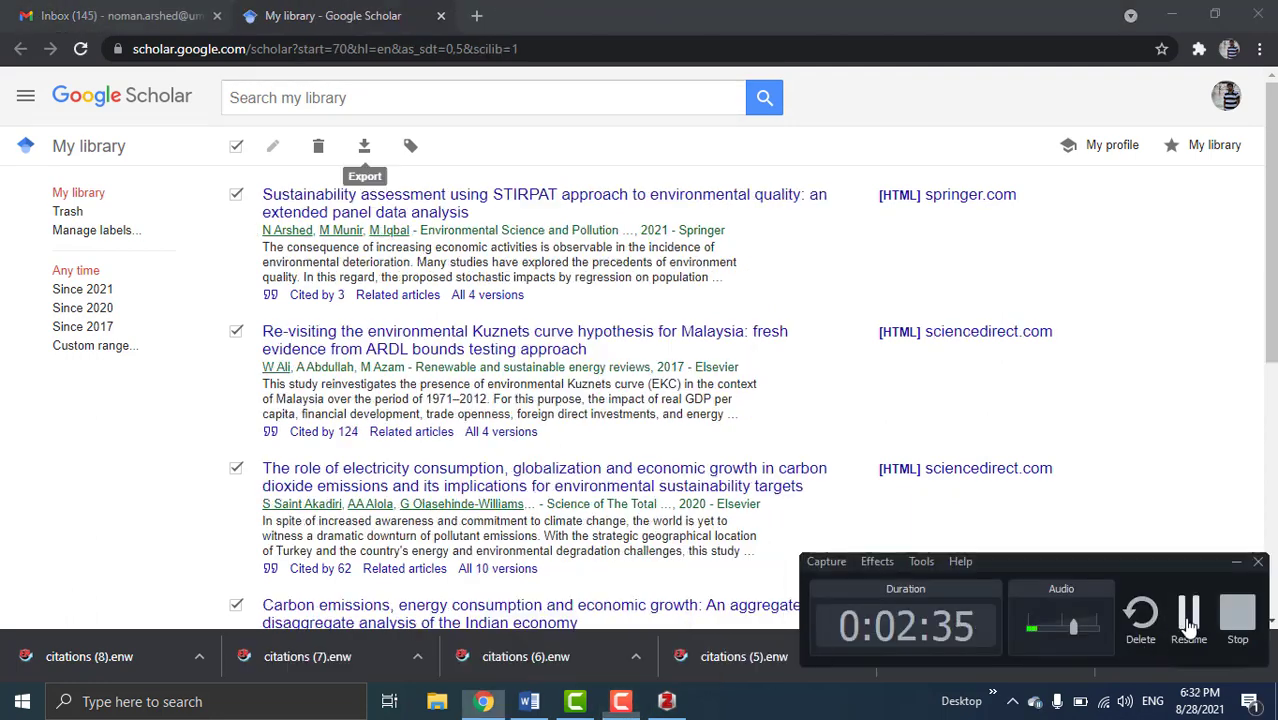
left_click(1189, 615)
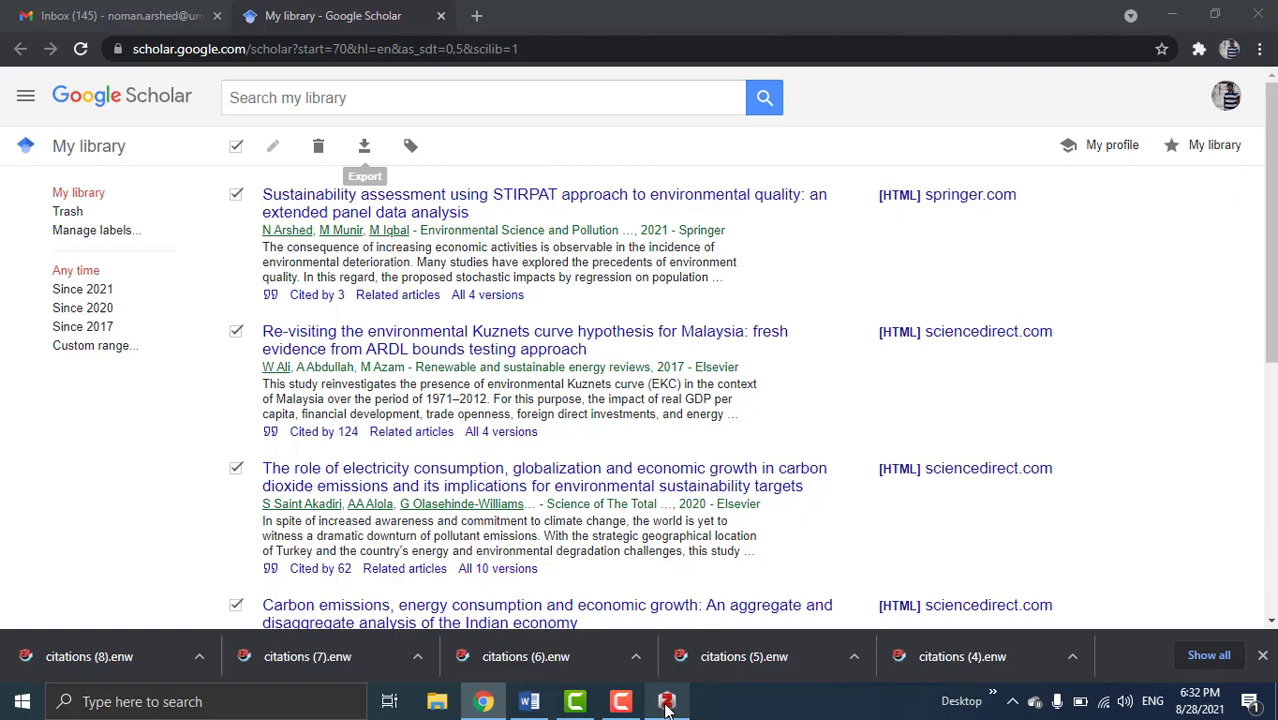
left_click(666, 701)
left_click(14, 31)
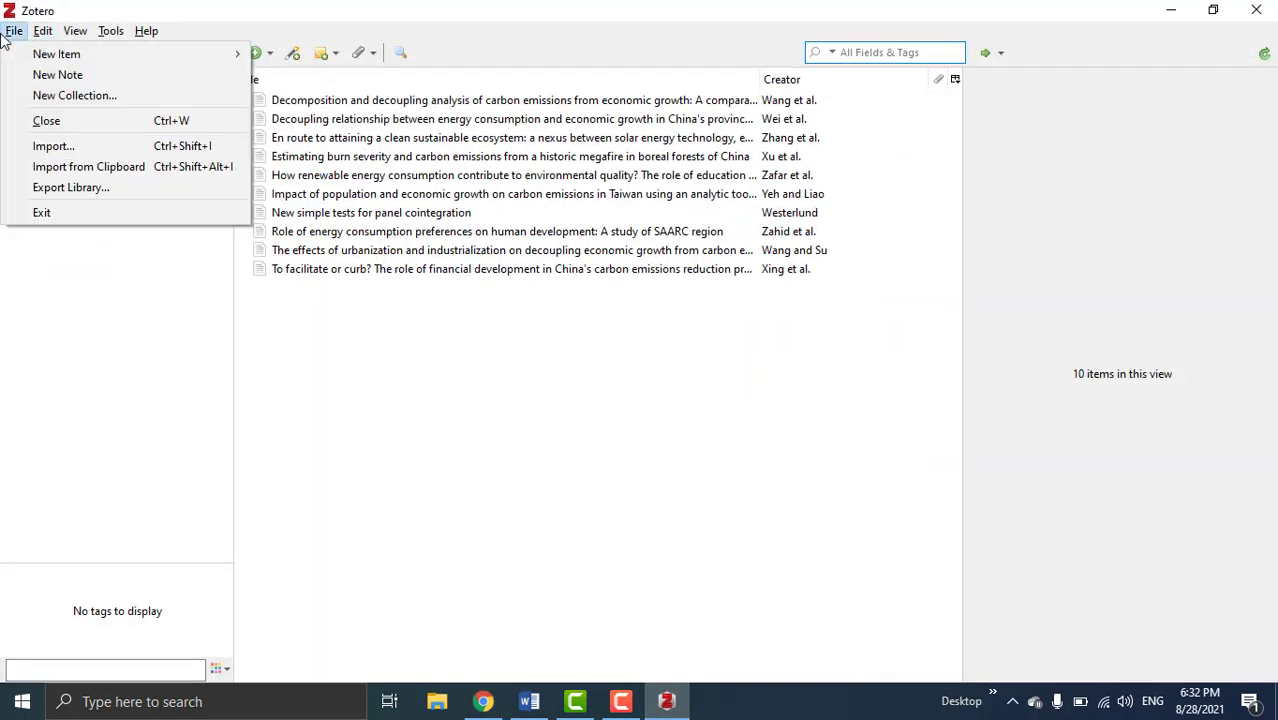
left_click(118, 148)
left_click(797, 513)
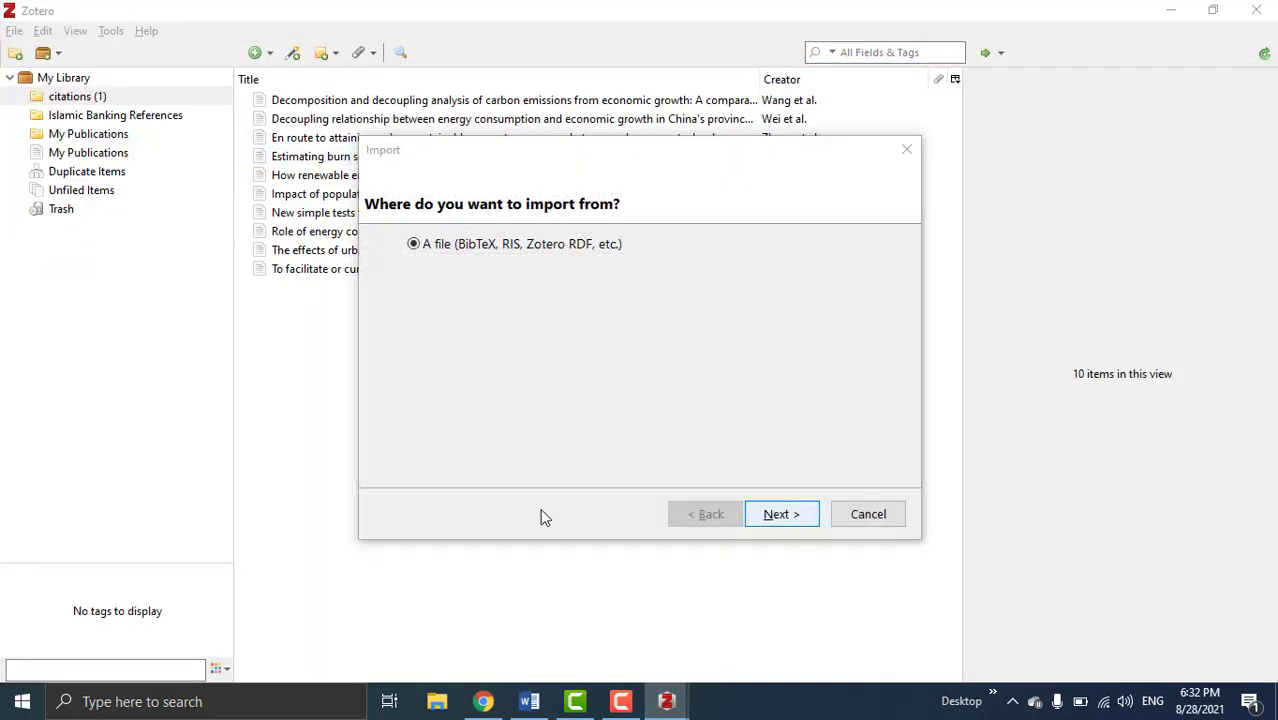
left_click(613, 405)
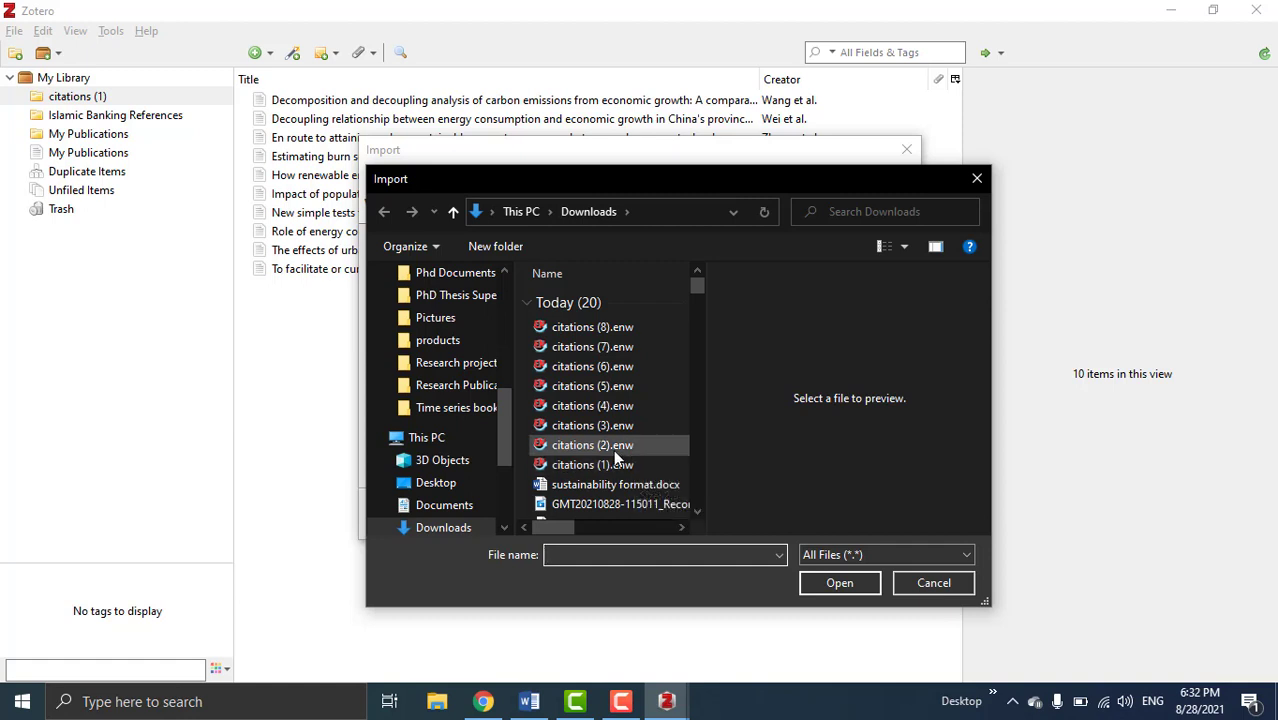
key("Up")
key("Up")
double_click(613, 449)
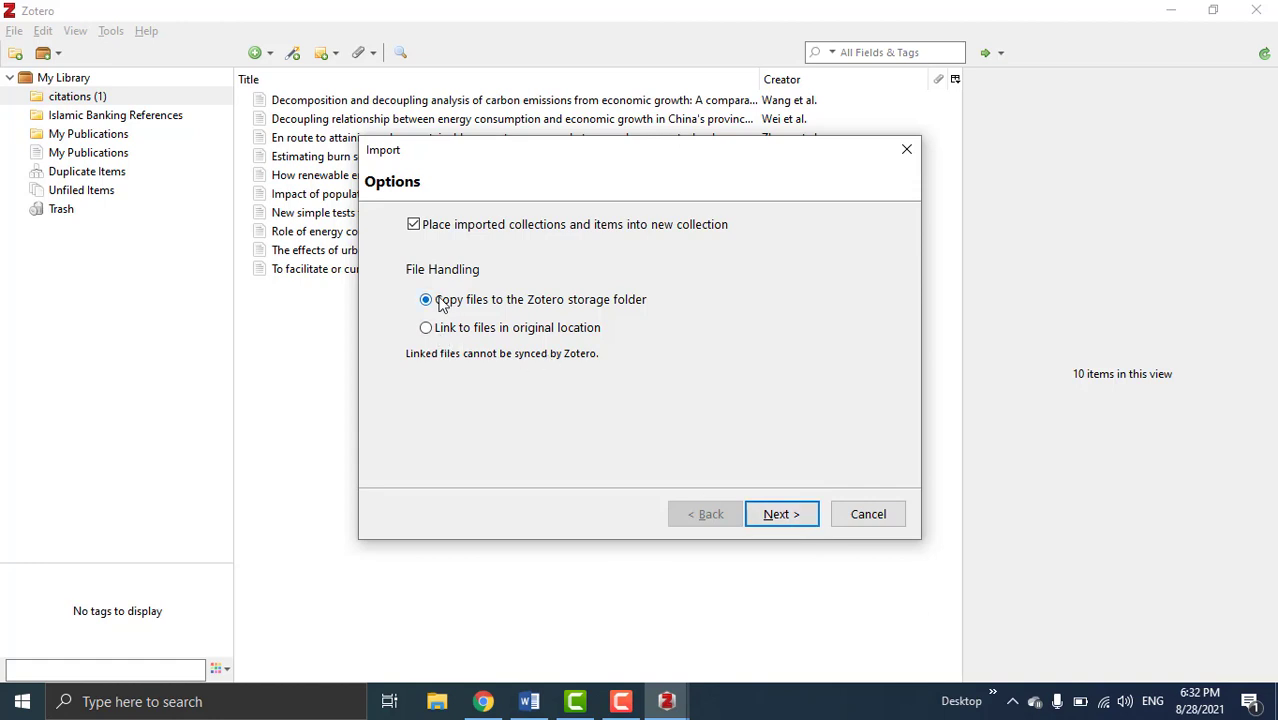
left_click(779, 508)
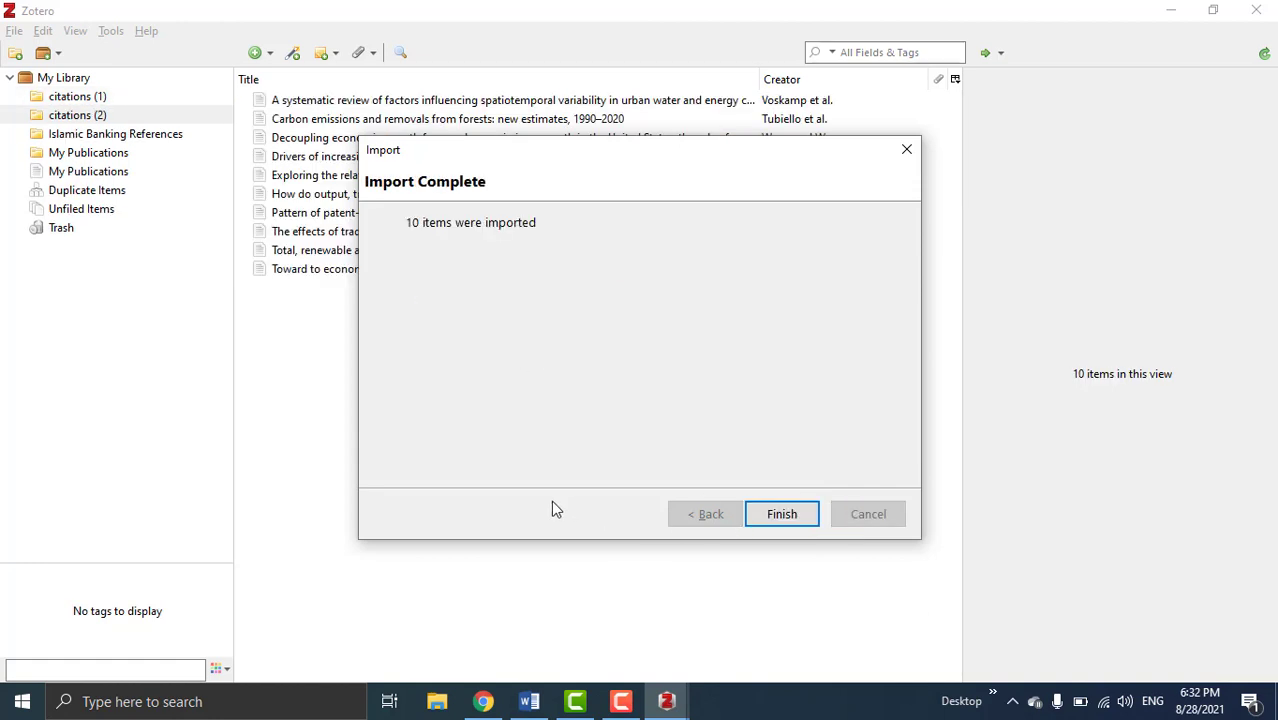
left_click(782, 514)
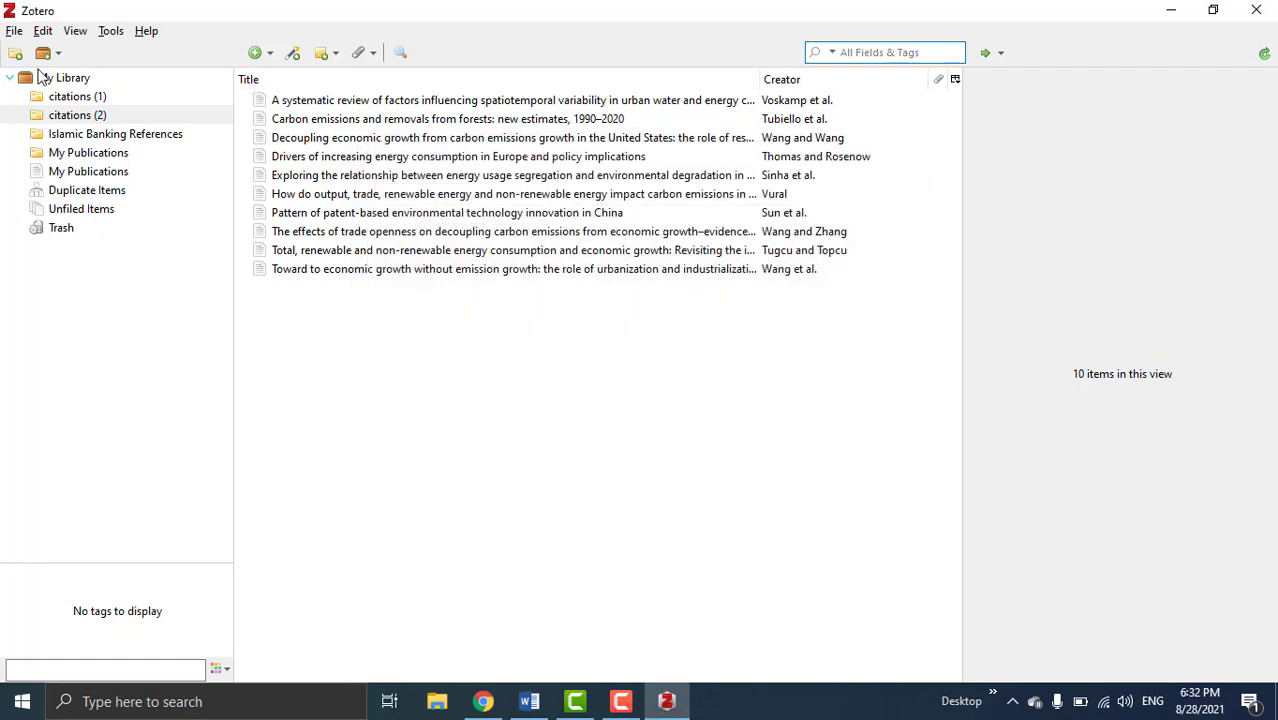
Import citations (3).enw into a new Zotero collection
left_click(14, 31)
left_click(84, 167)
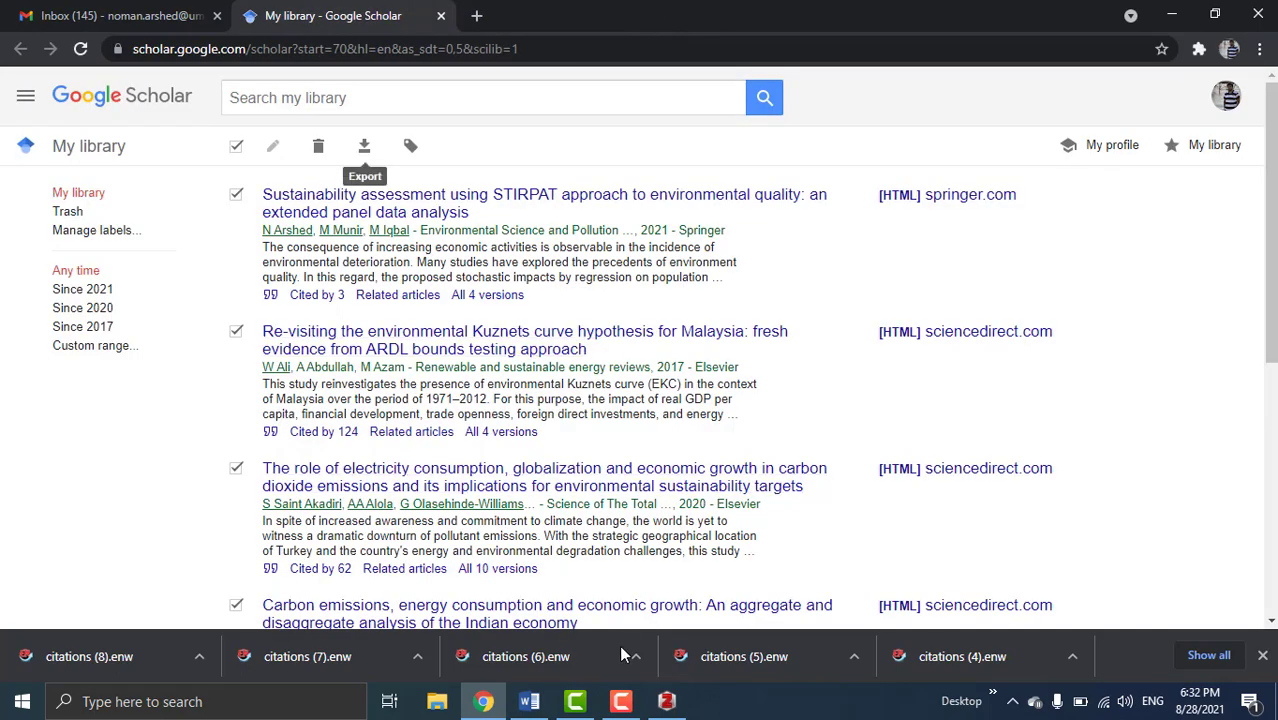
left_click(667, 701)
left_click(14, 30)
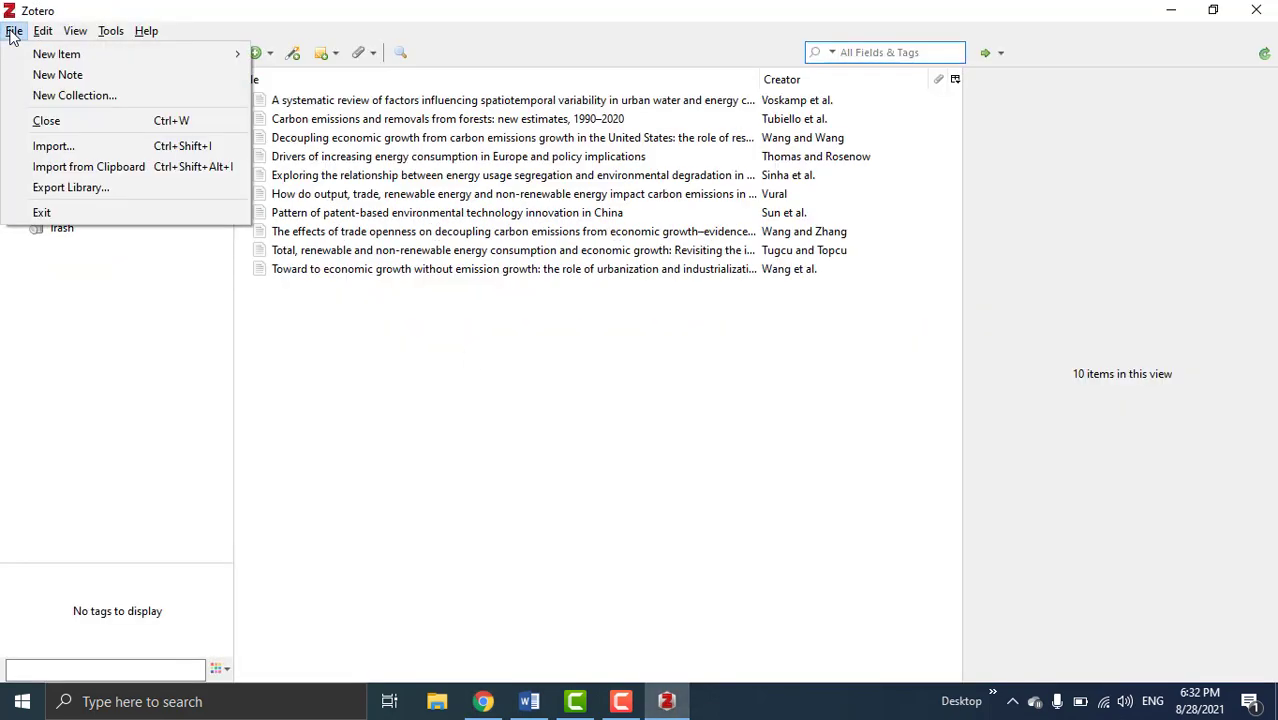
left_click(52, 143)
left_click(778, 515)
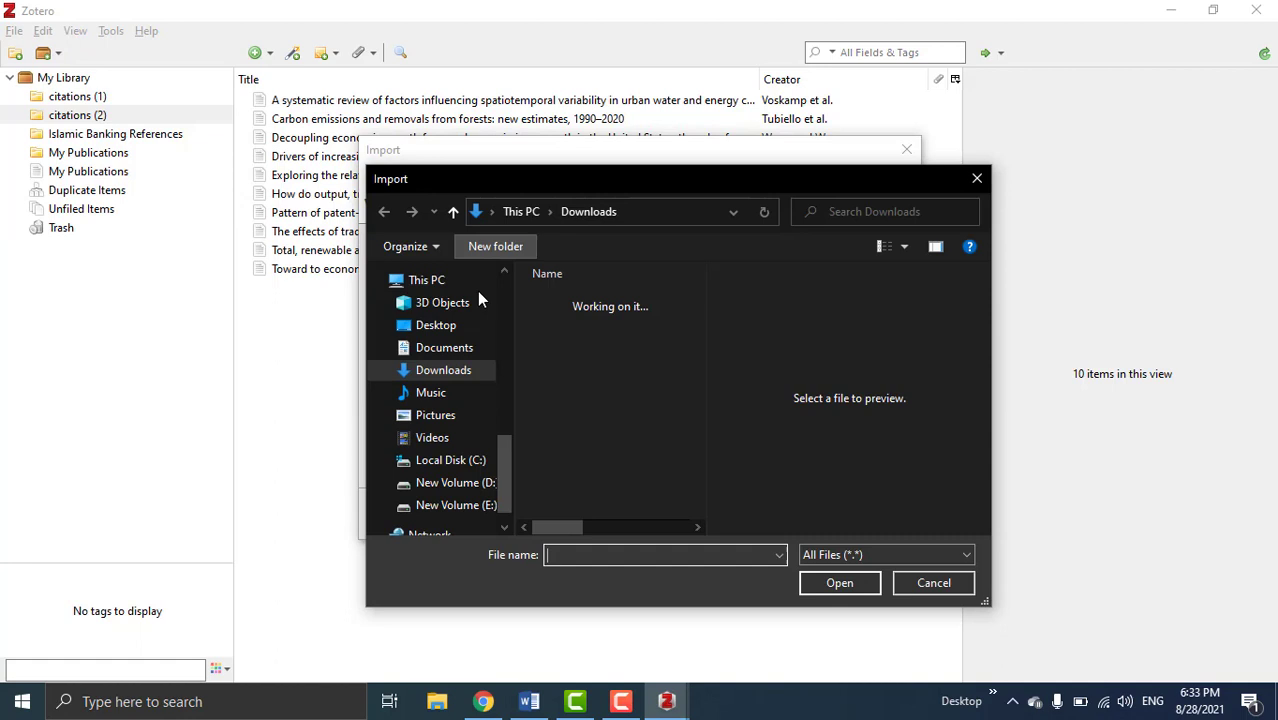
double_click(597, 428)
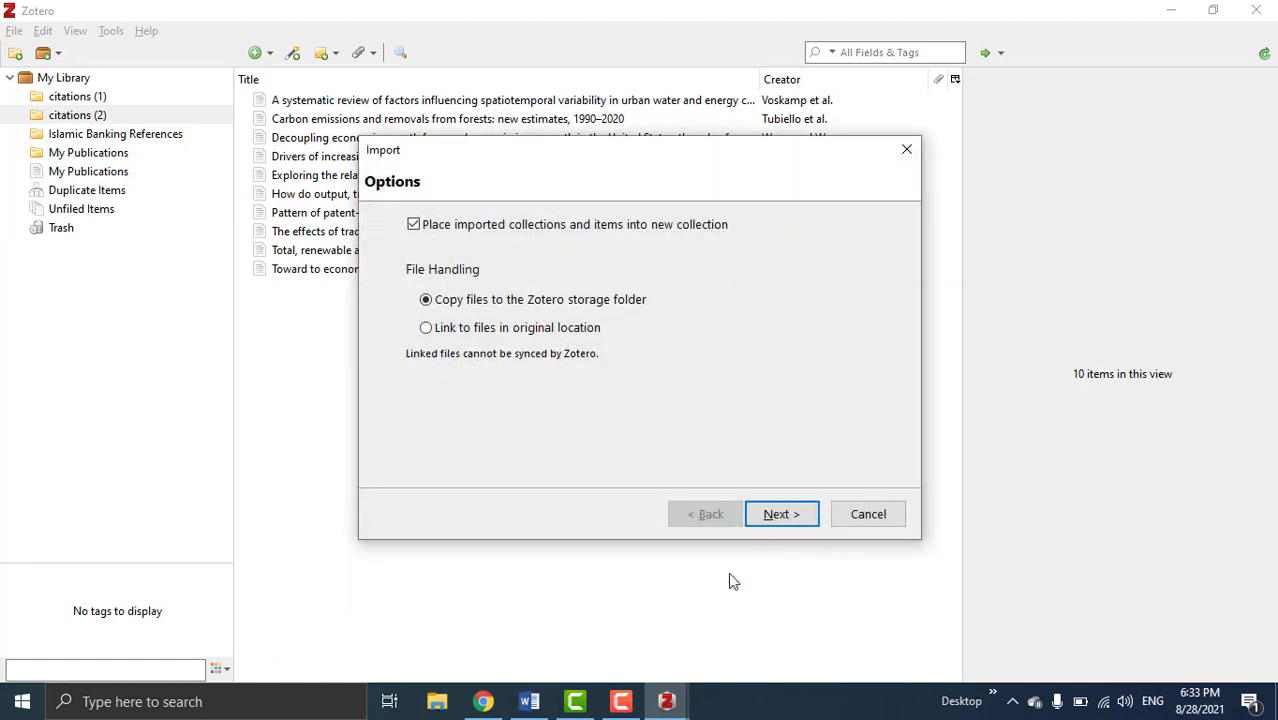
left_click(781, 514)
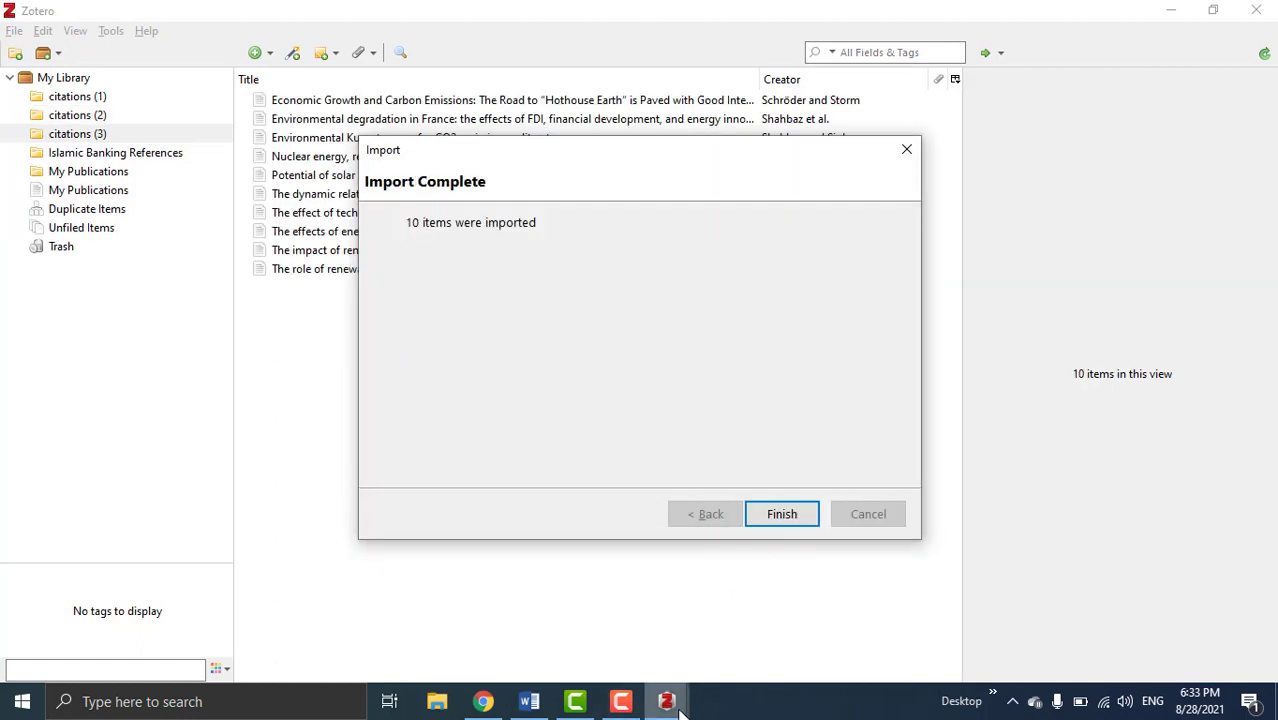
left_click(790, 514)
left_click(621, 701)
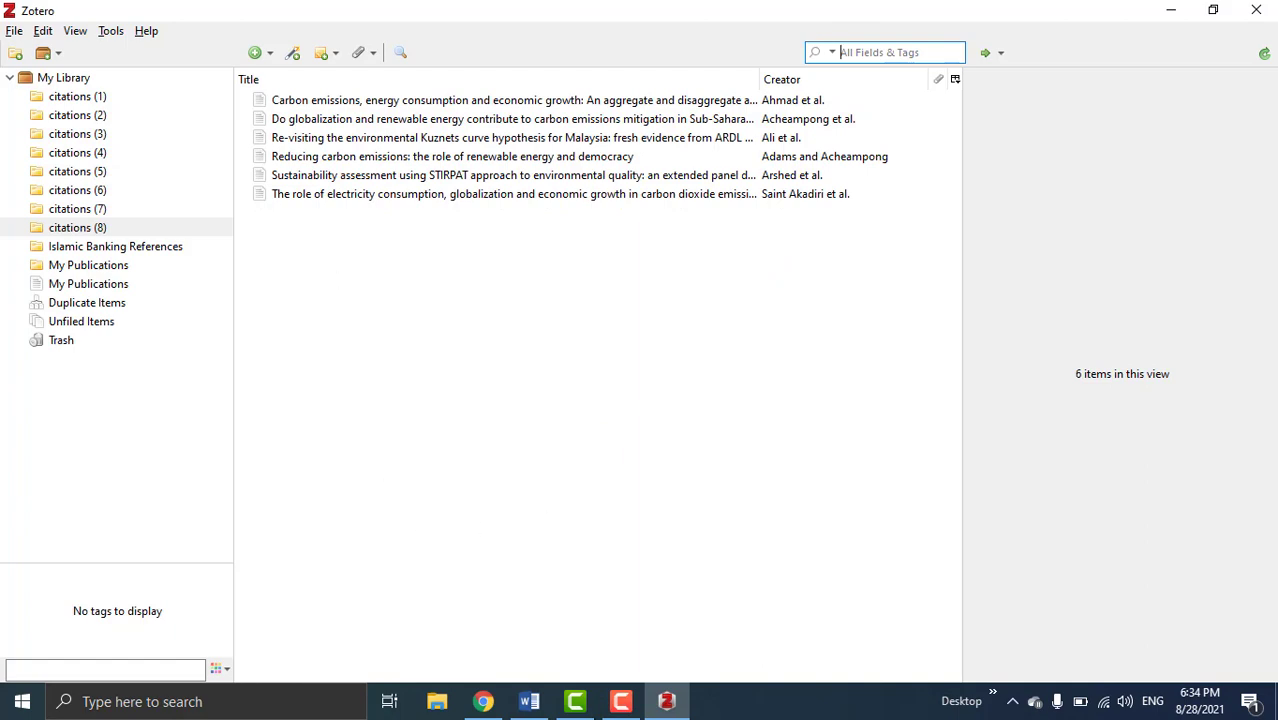
Copy 'Statistical Review of World Energy.' from the BP reference and web-search it in Chrome
left_click(621, 701)
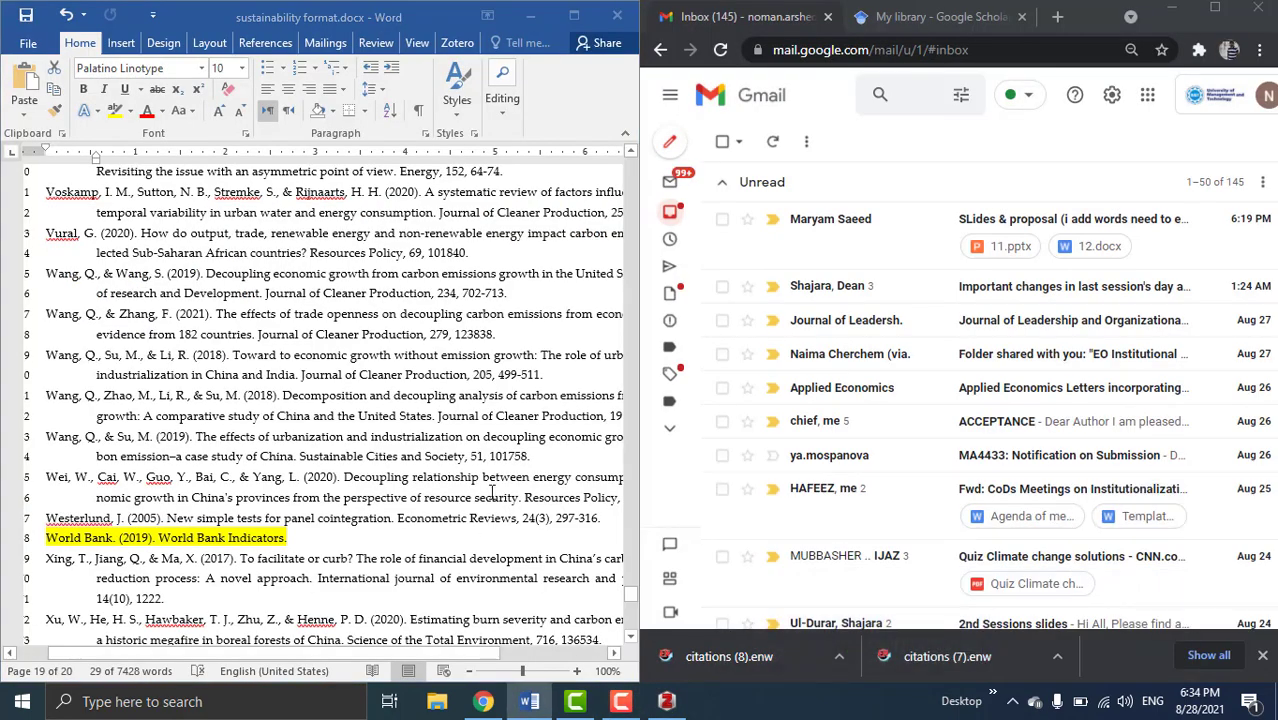
left_click(310, 549)
scroll(316, 470, "up", 15)
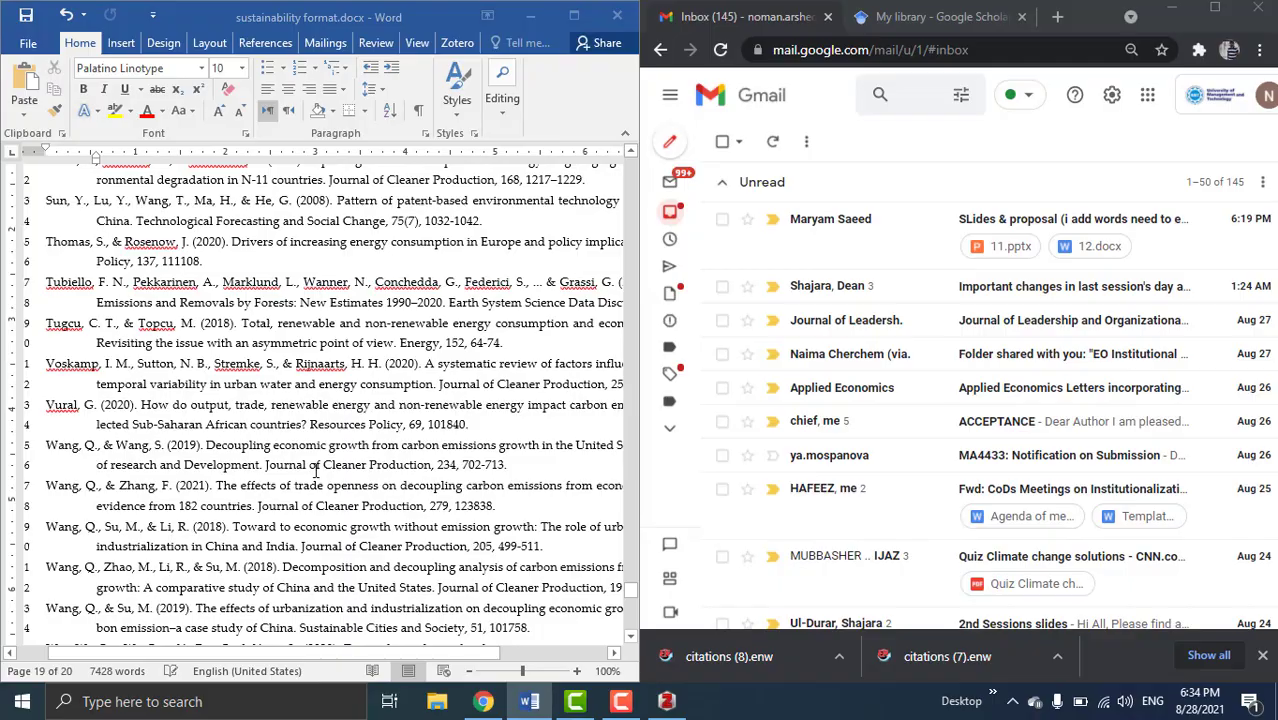
scroll(316, 470, "up", 20)
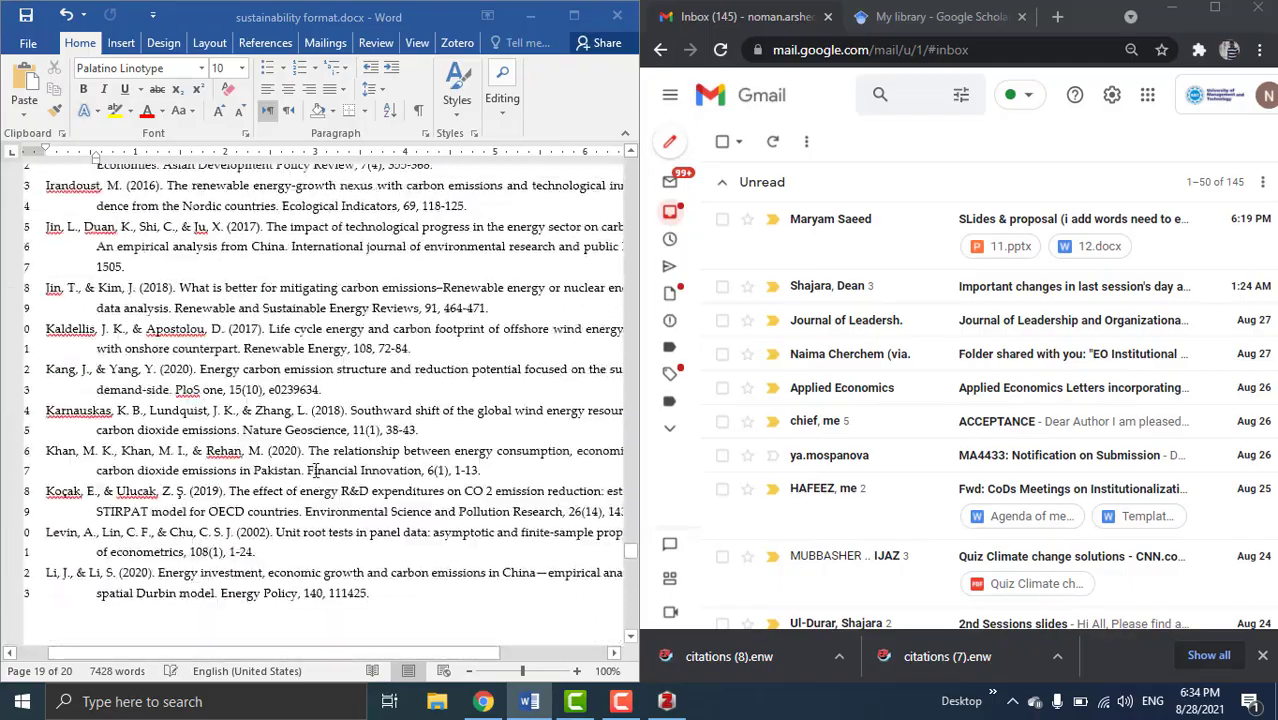
scroll(316, 470, "up", 5)
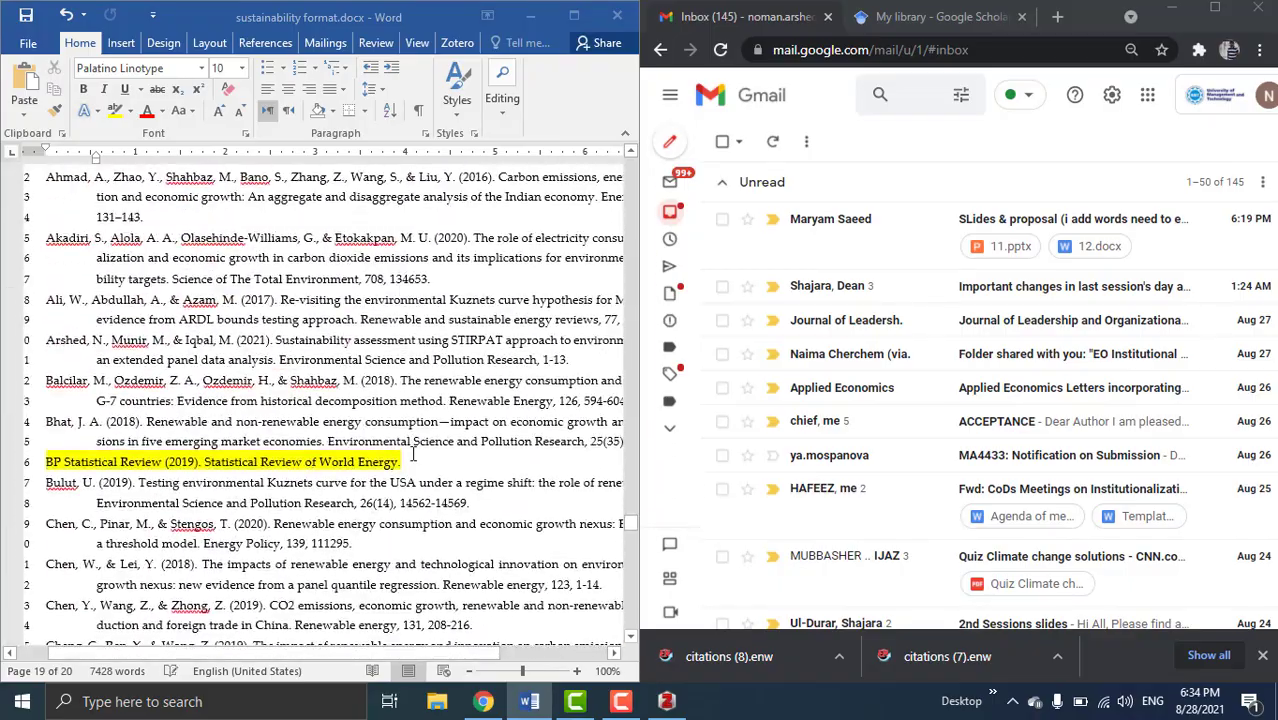
left_click(22, 458)
left_click(22, 430)
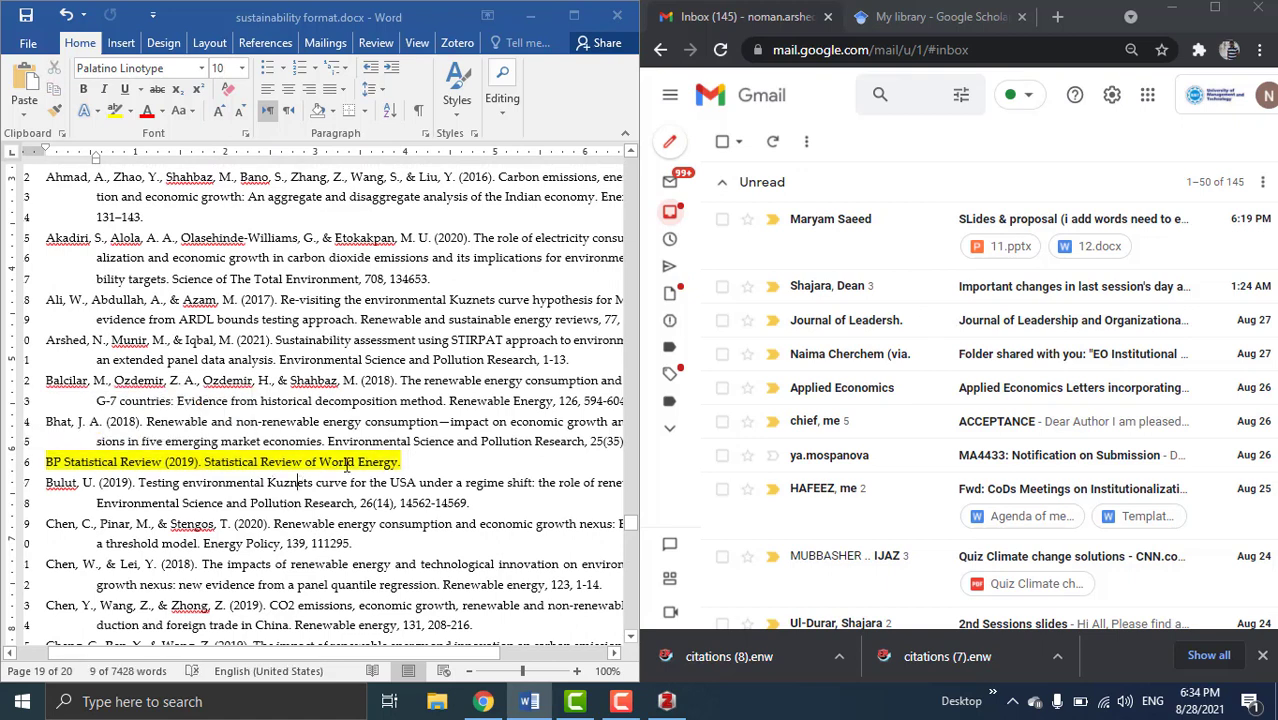
left_click_drag(402, 462, 214, 462)
key("ctrl+c")
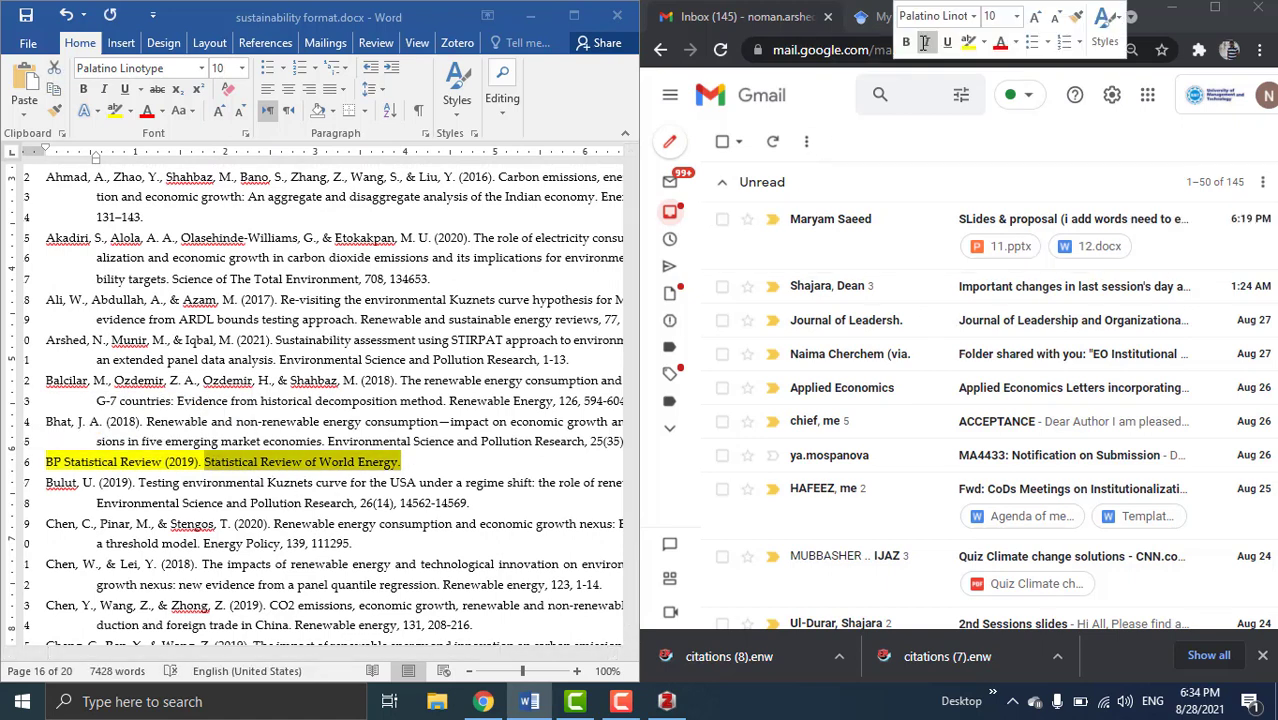
left_click(905, 17)
left_click(853, 45)
key("ctrl+v")
key("Return")
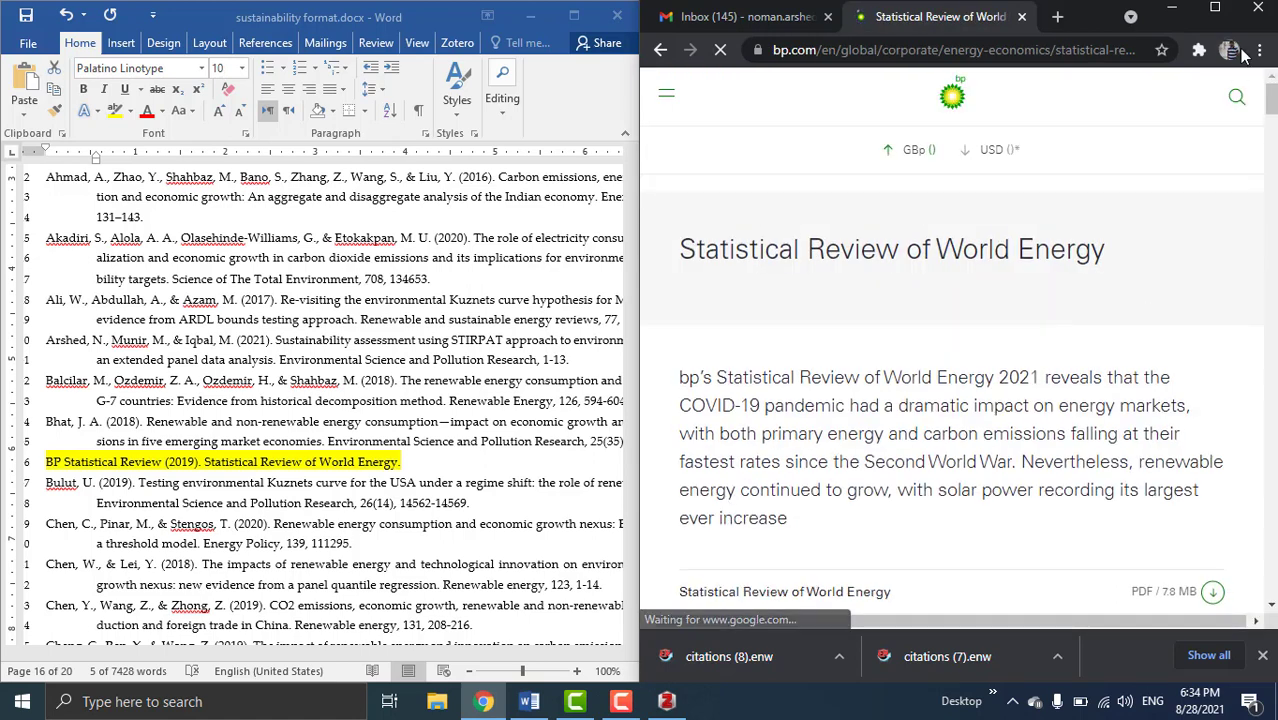
Save the bp.com page with Zotero Connector into citations (1) instead of citations (8)
left_click(1198, 50)
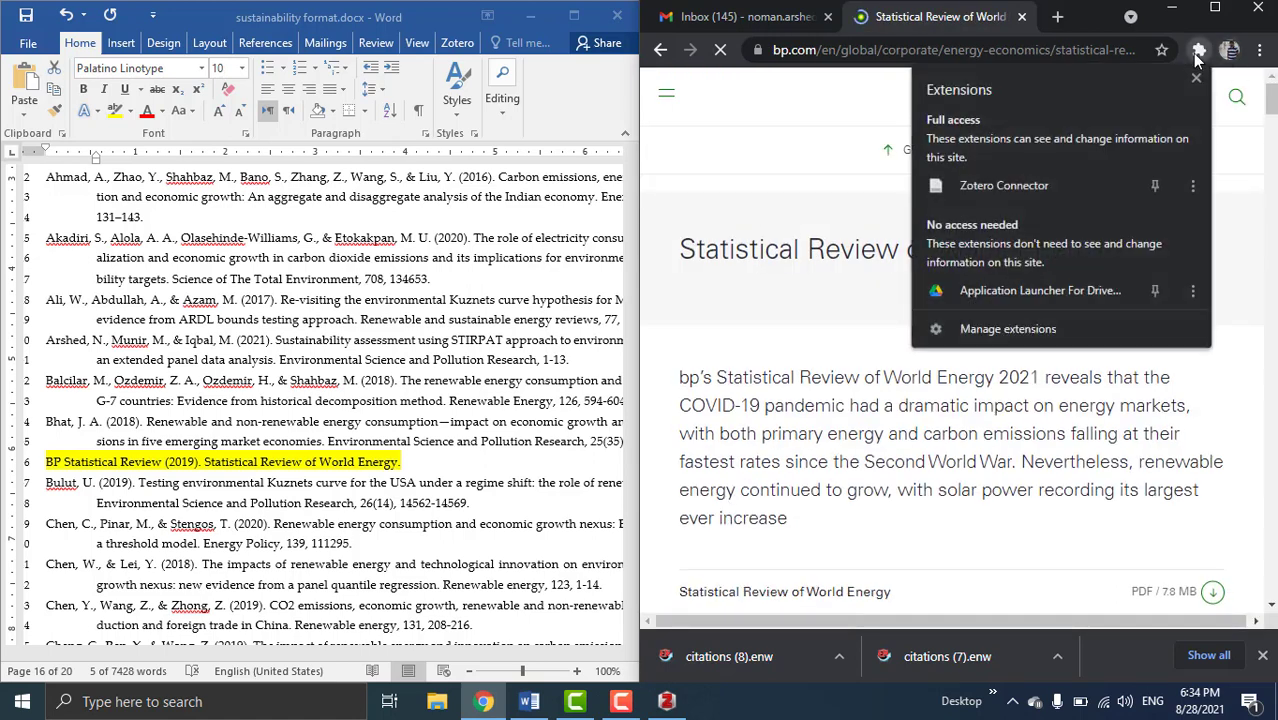
left_click(1014, 193)
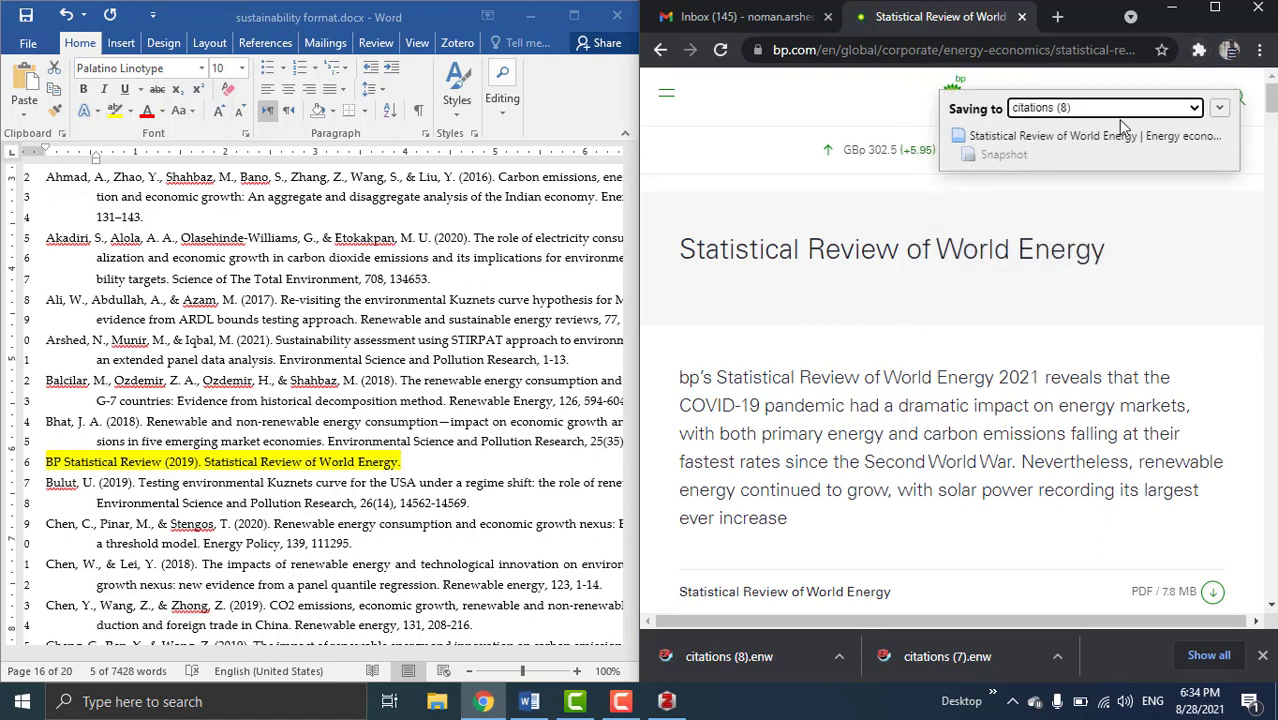
left_click(1194, 108)
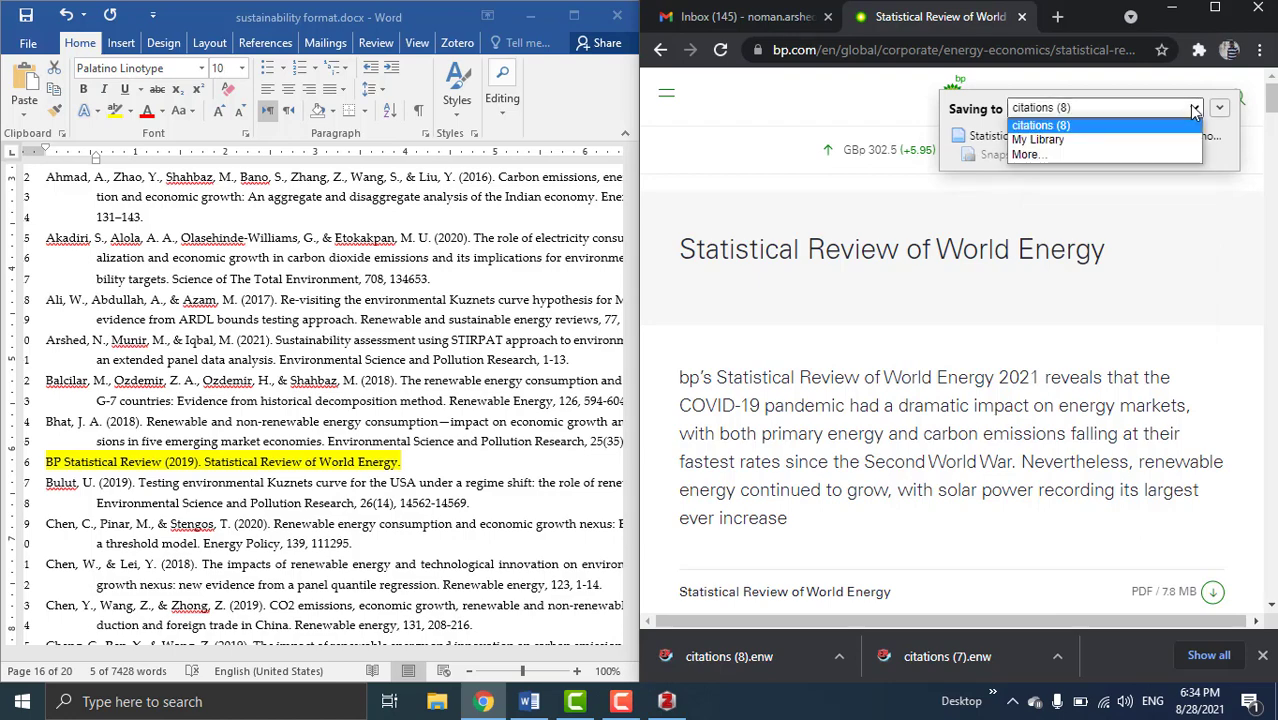
left_click(1132, 110)
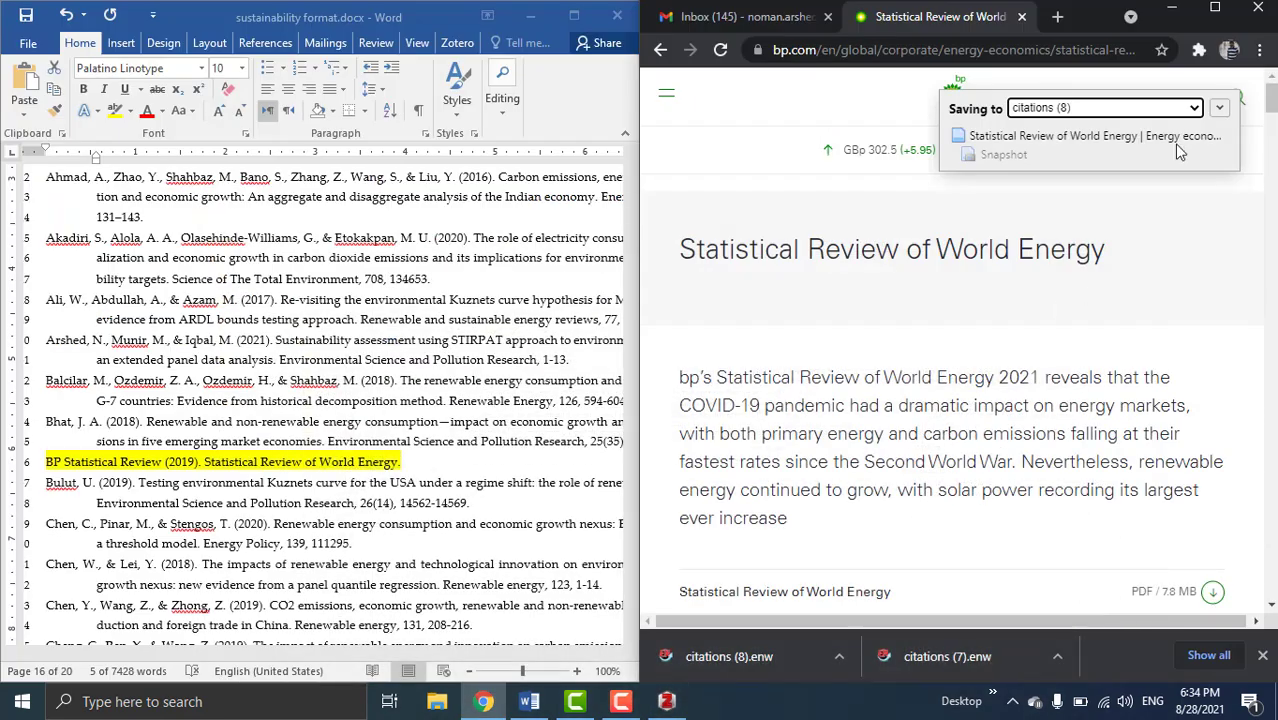
left_click(1194, 109)
left_click(1195, 112)
left_click(1218, 110)
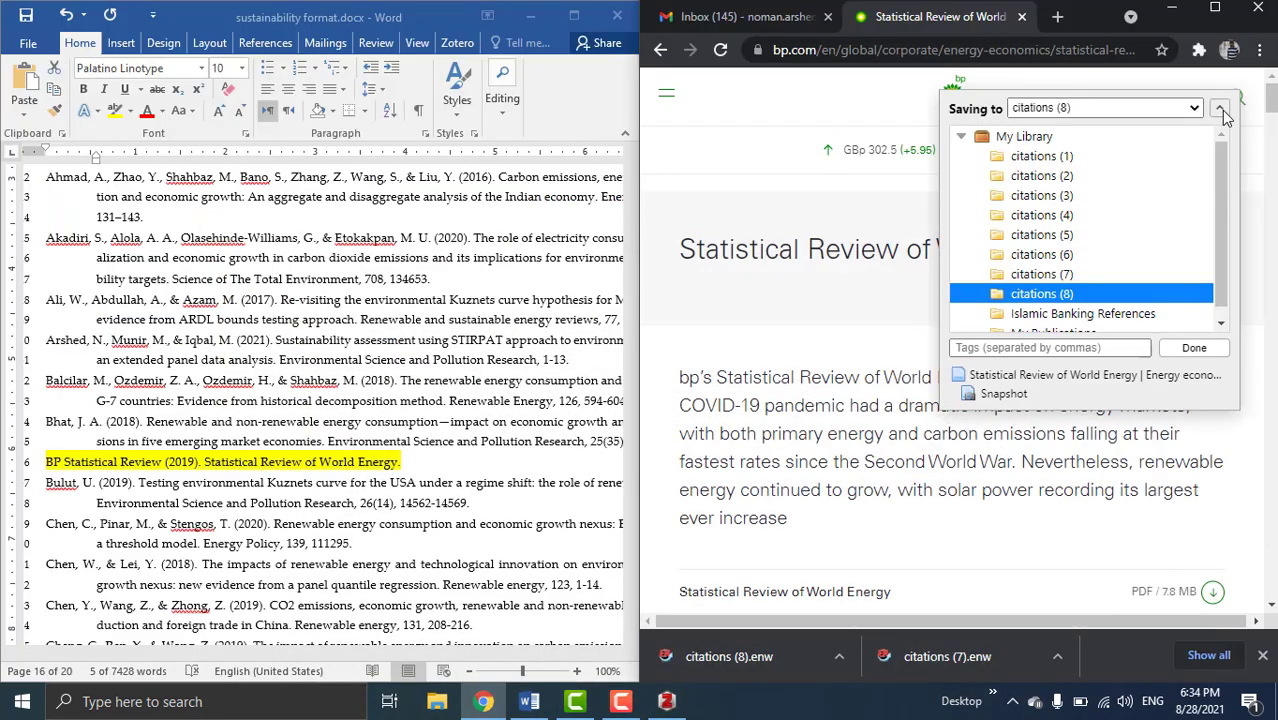
left_click(1080, 160)
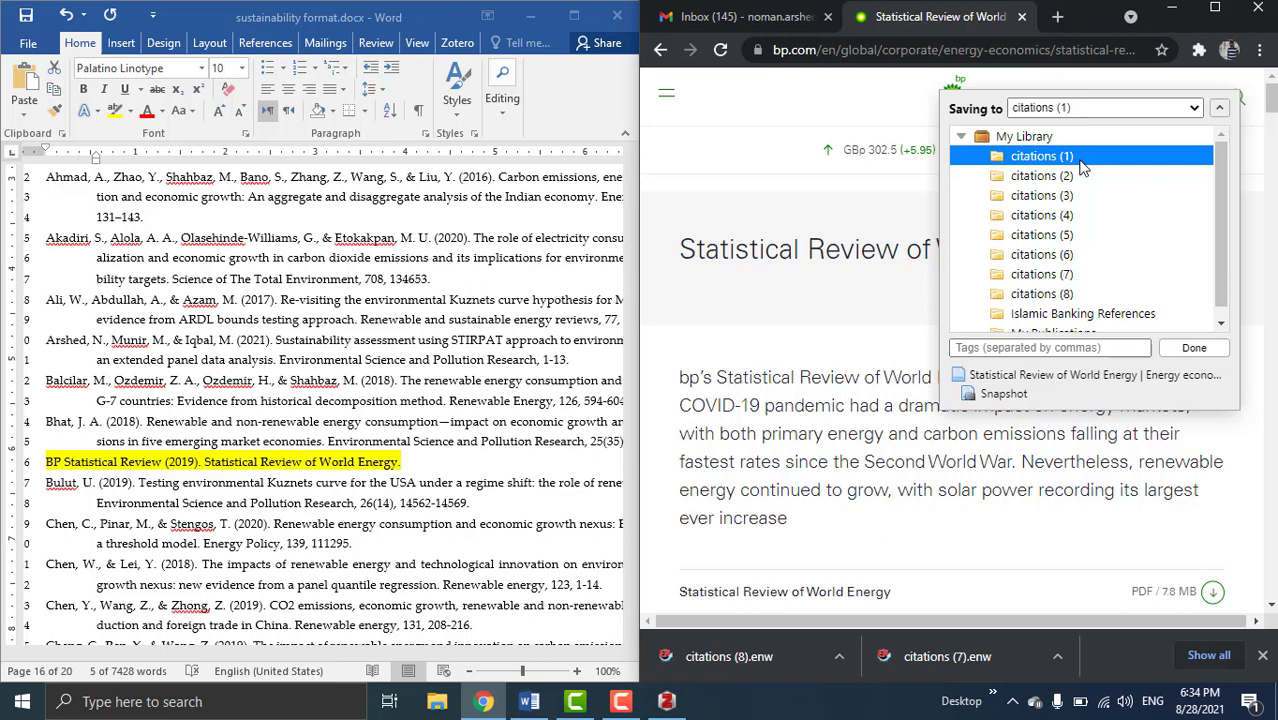
left_click(1195, 348)
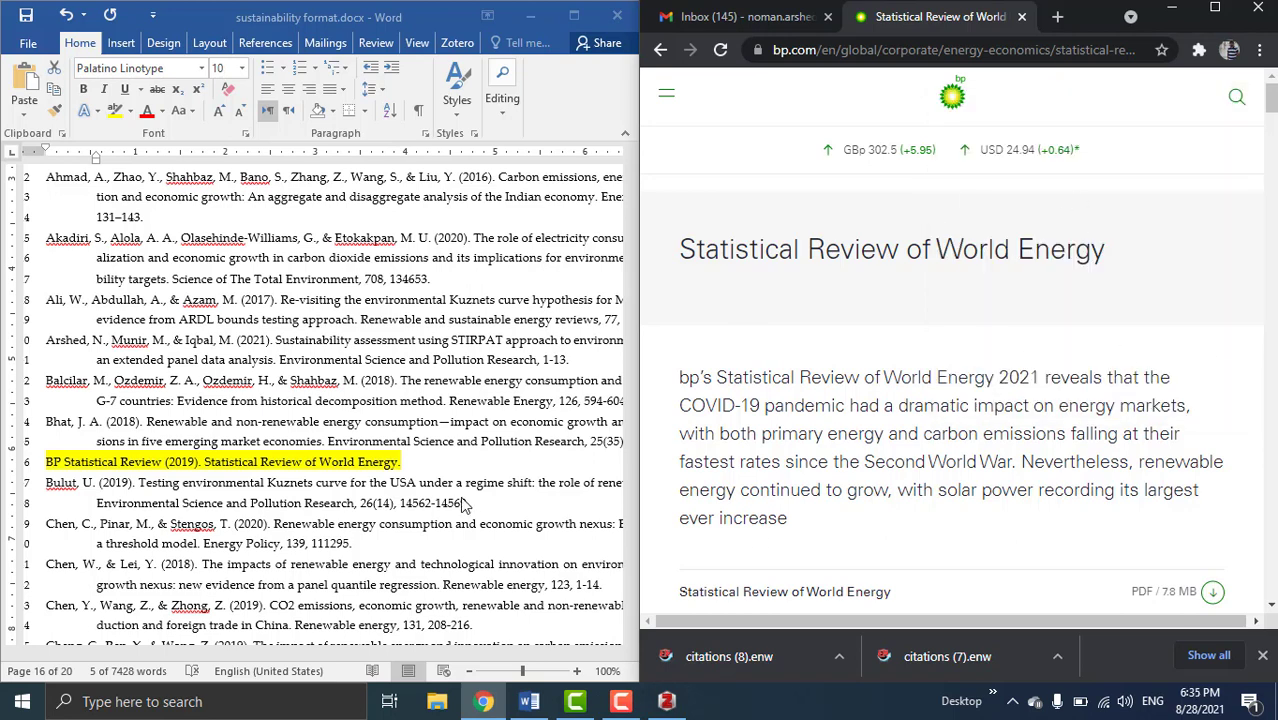
left_click(445, 437)
Remove the yellow highlight from the BP Statistical Review reference line
left_click_drag(425, 457, 42, 462)
left_click(129, 111)
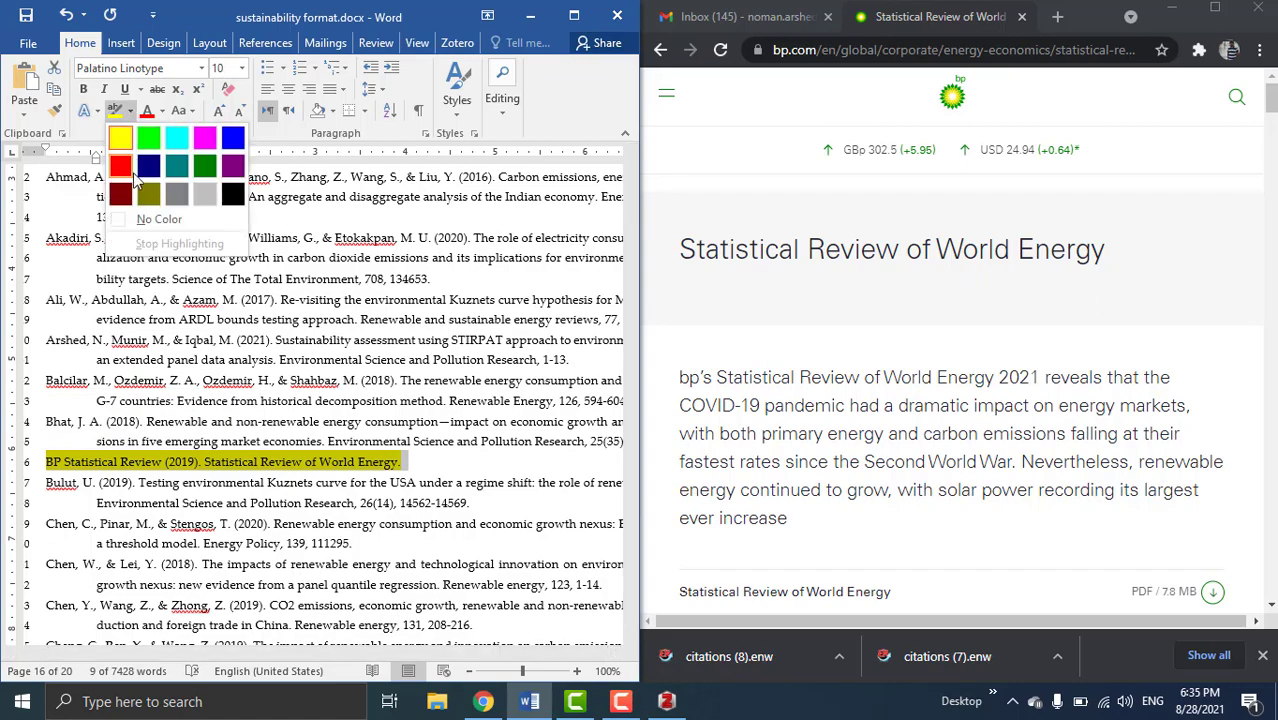
left_click(160, 218)
key("Left")
scroll(274, 400, "down", 15)
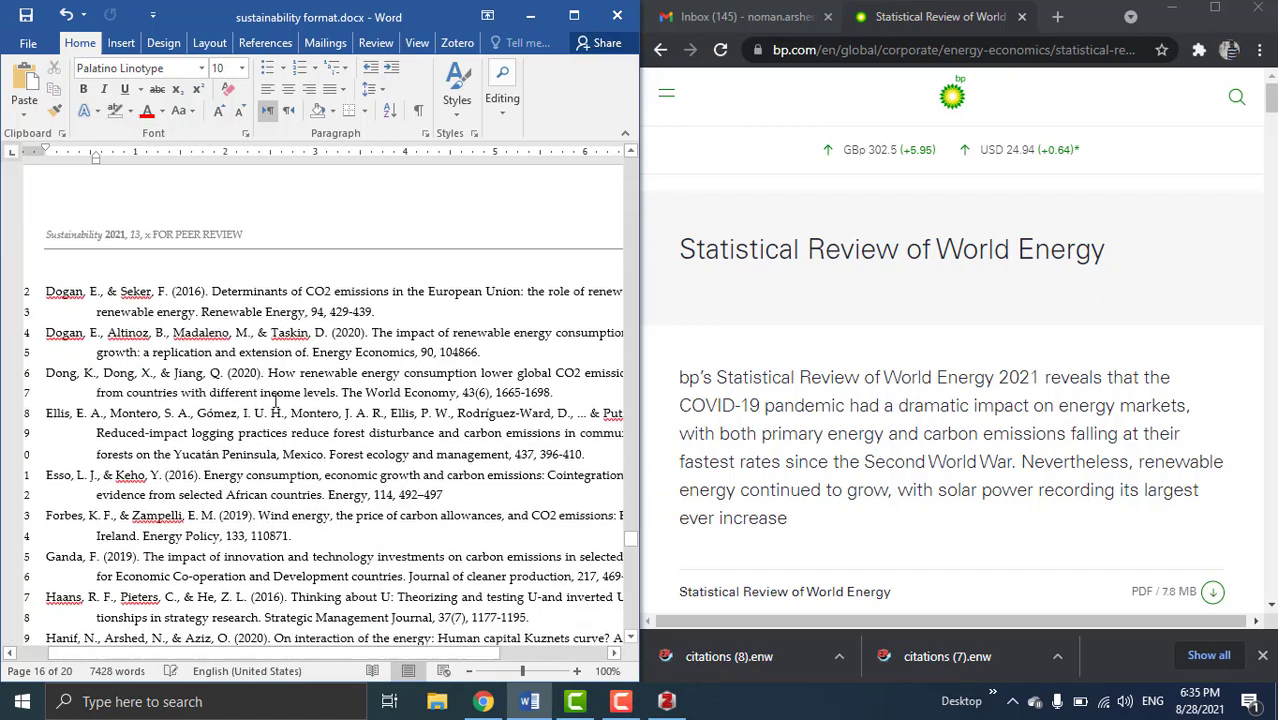
scroll(277, 408, "down", 15)
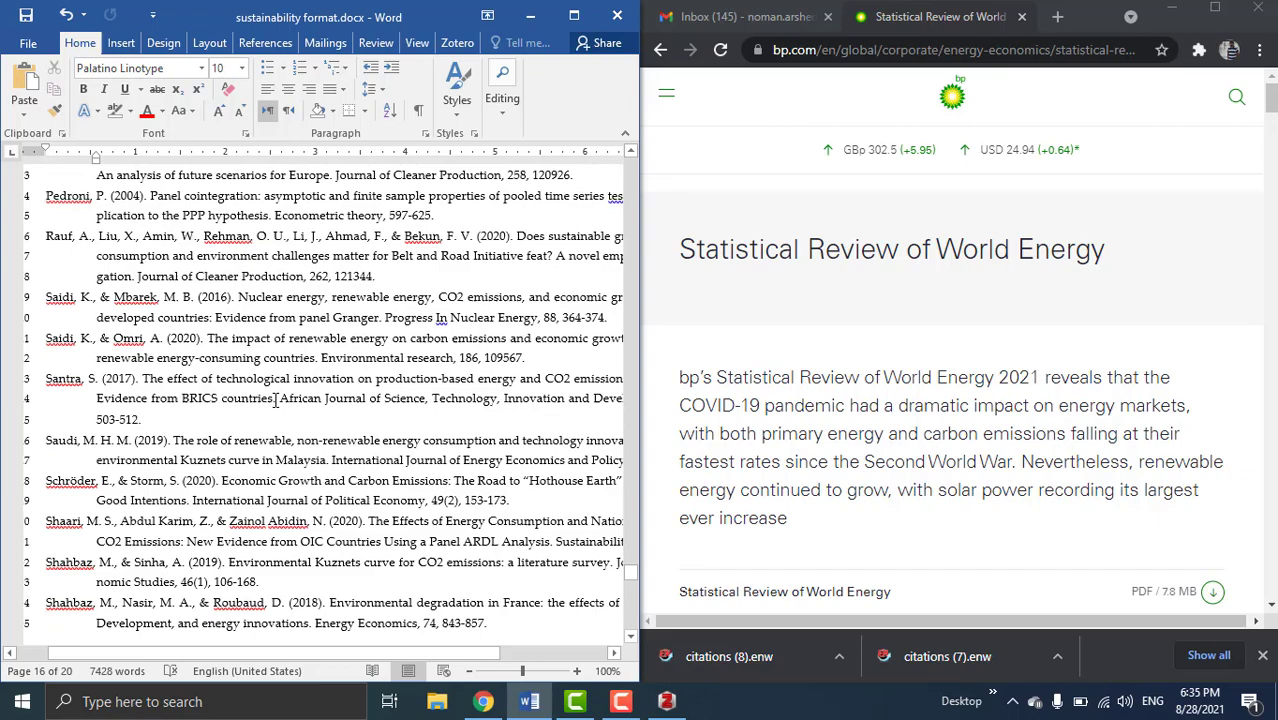
scroll(275, 400, "down", 7)
scroll(265, 350, "up", 1)
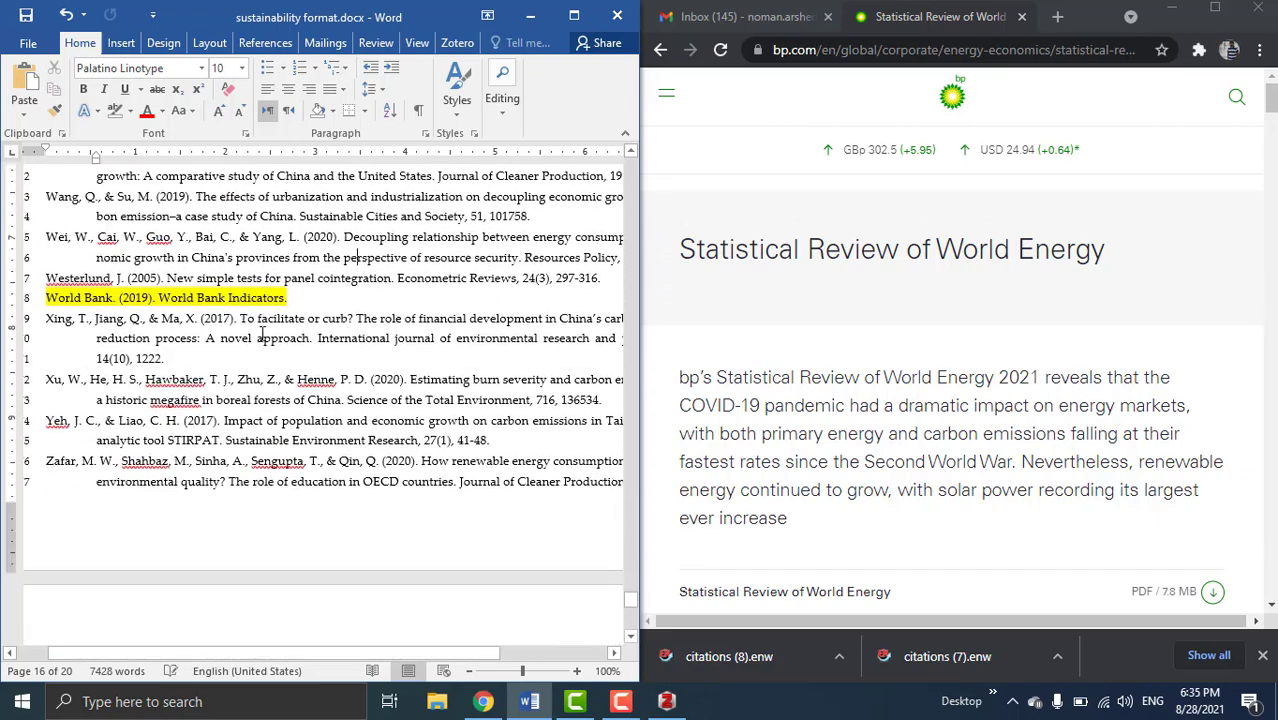
Search Chrome for 'World Bank Indicators.' and open the World Bank DataBank result
left_click_drag(302, 305, 157, 298)
key("ctrl+c")
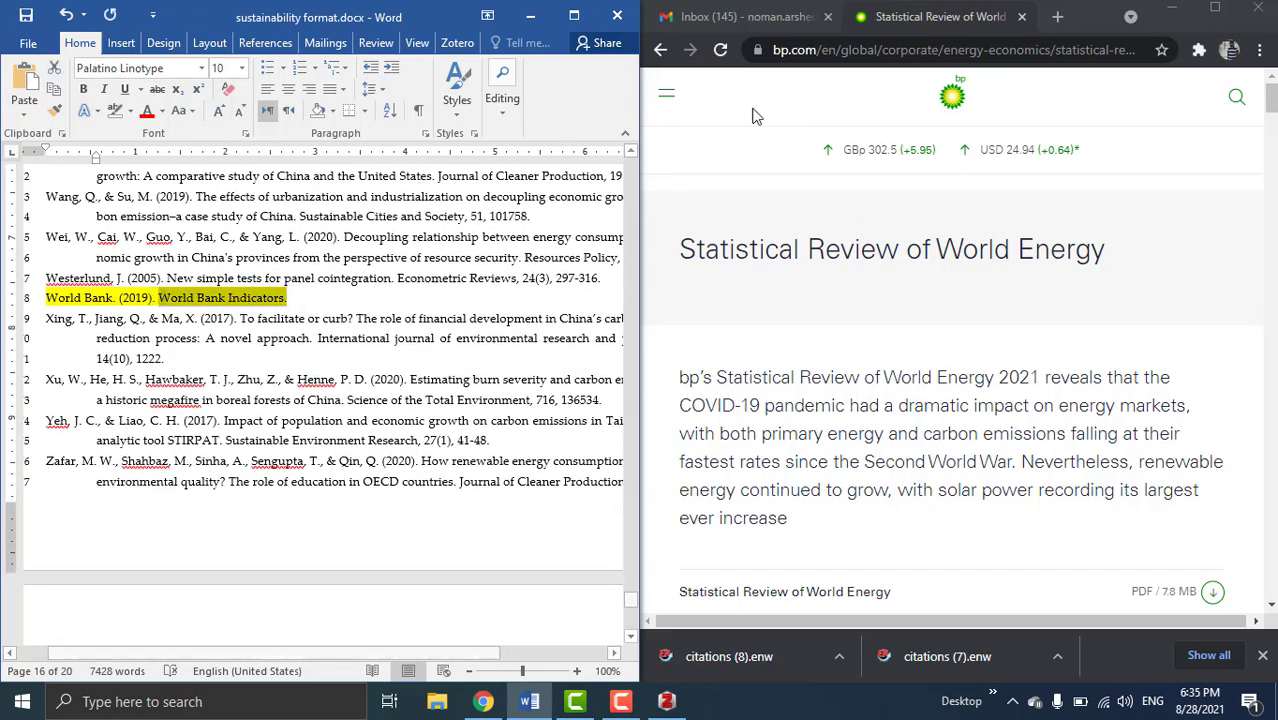
left_click(832, 50)
key("ctrl+v")
key("Return")
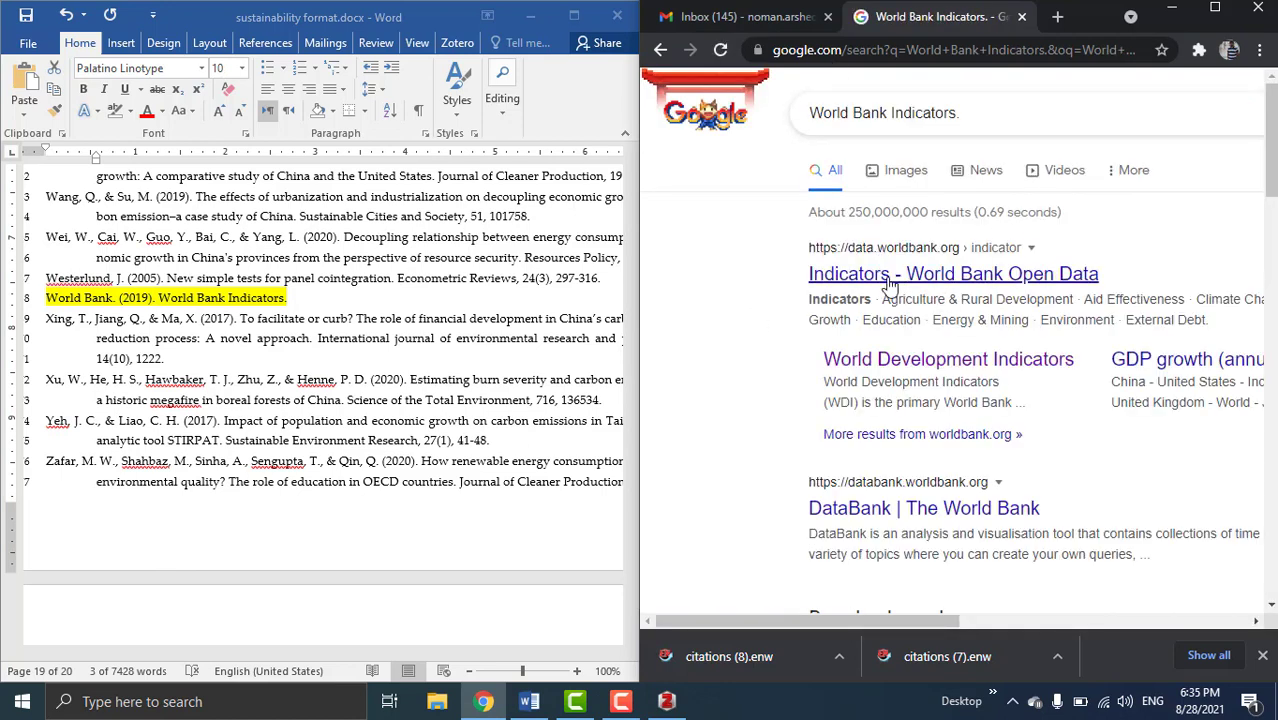
left_click(897, 283)
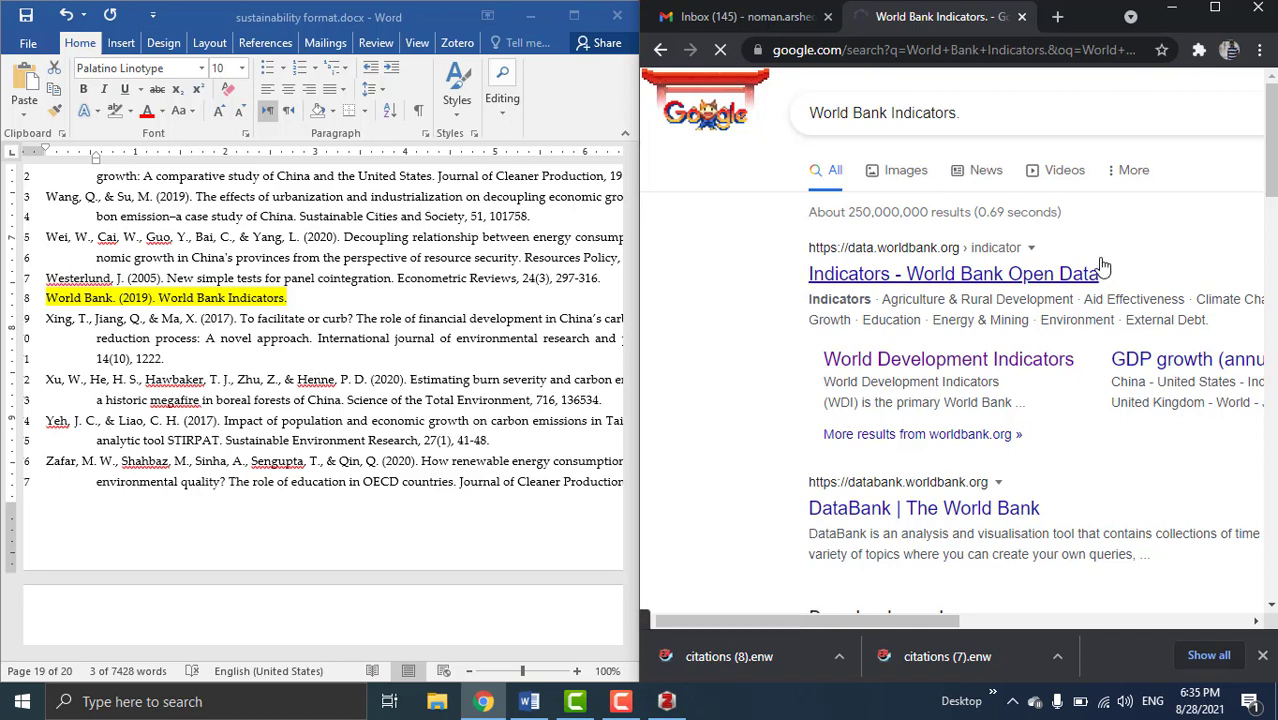
left_click_drag(158, 297, 46, 298)
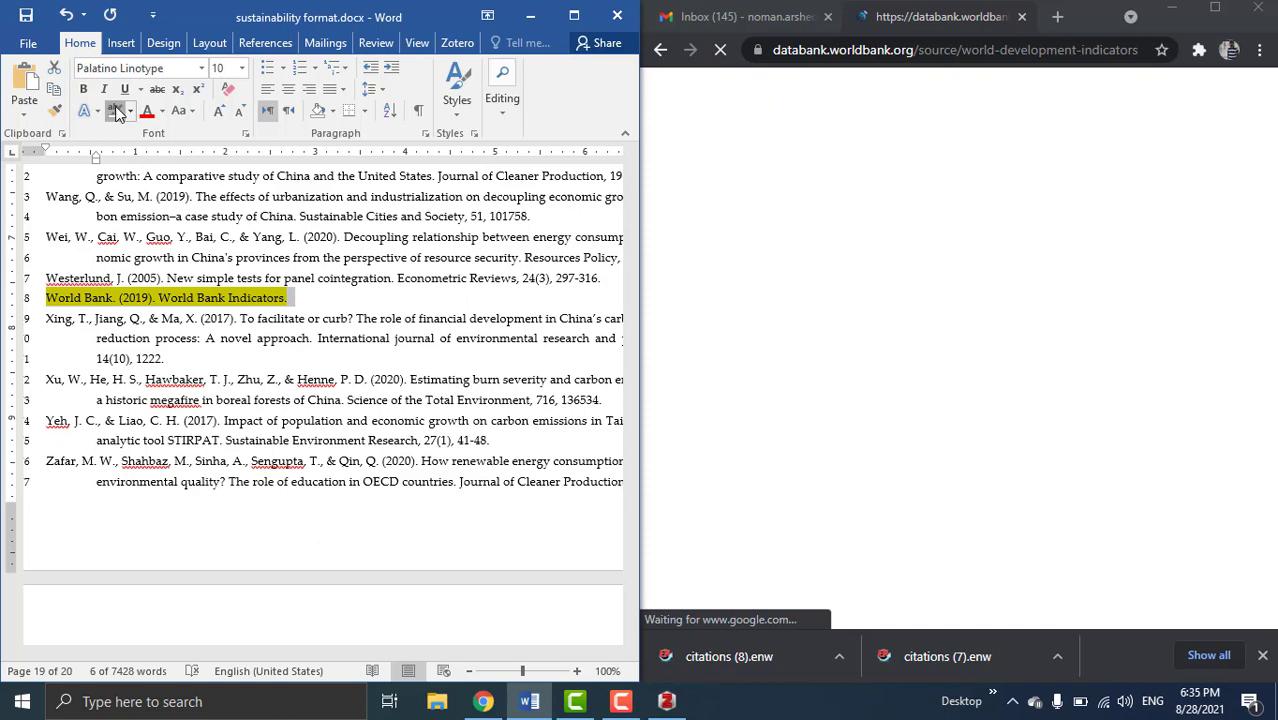
Save the World Bank 'Indicators | Data' page via Zotero Connector into citations (1), then view it in Zotero
left_click(660, 225)
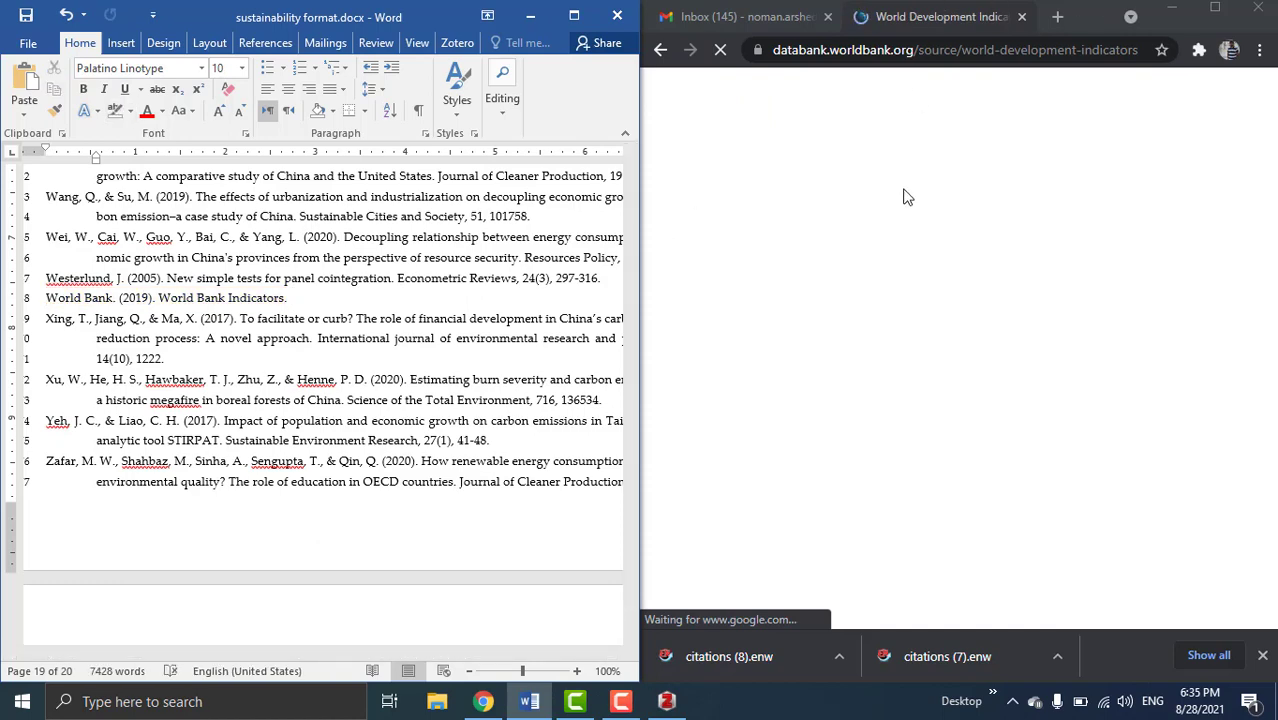
left_click(661, 50)
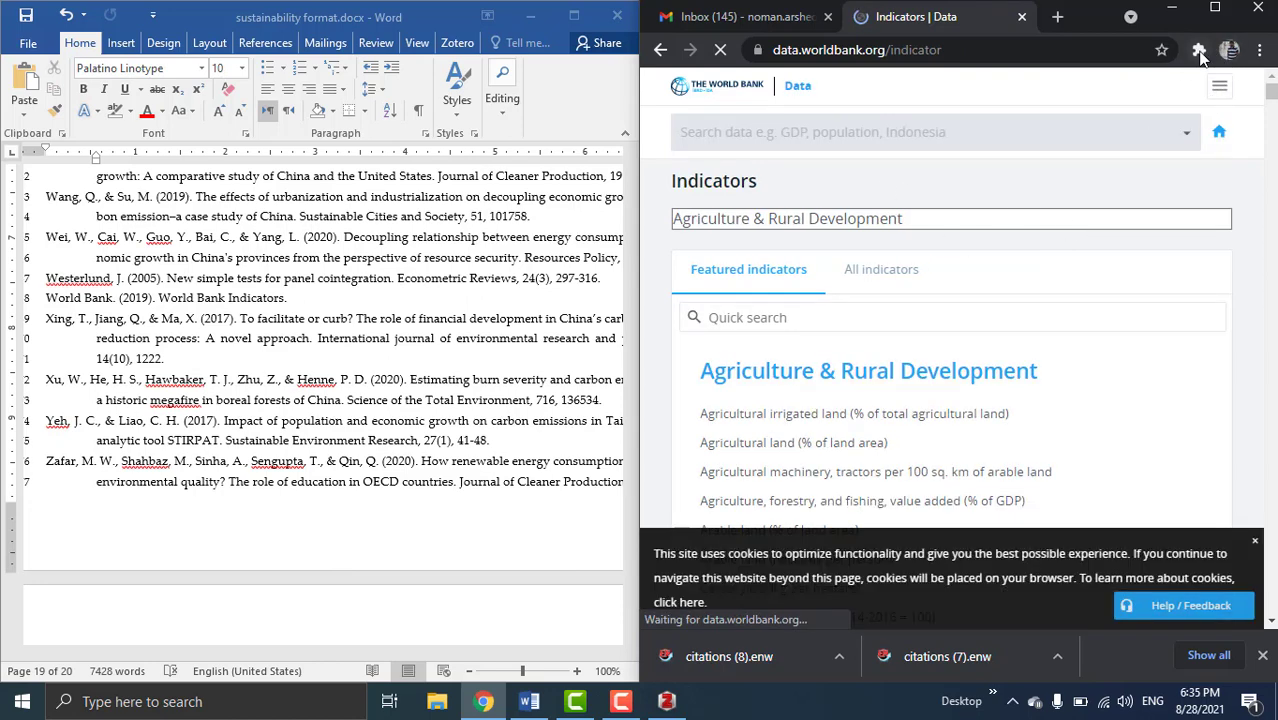
left_click(1199, 50)
left_click(1062, 187)
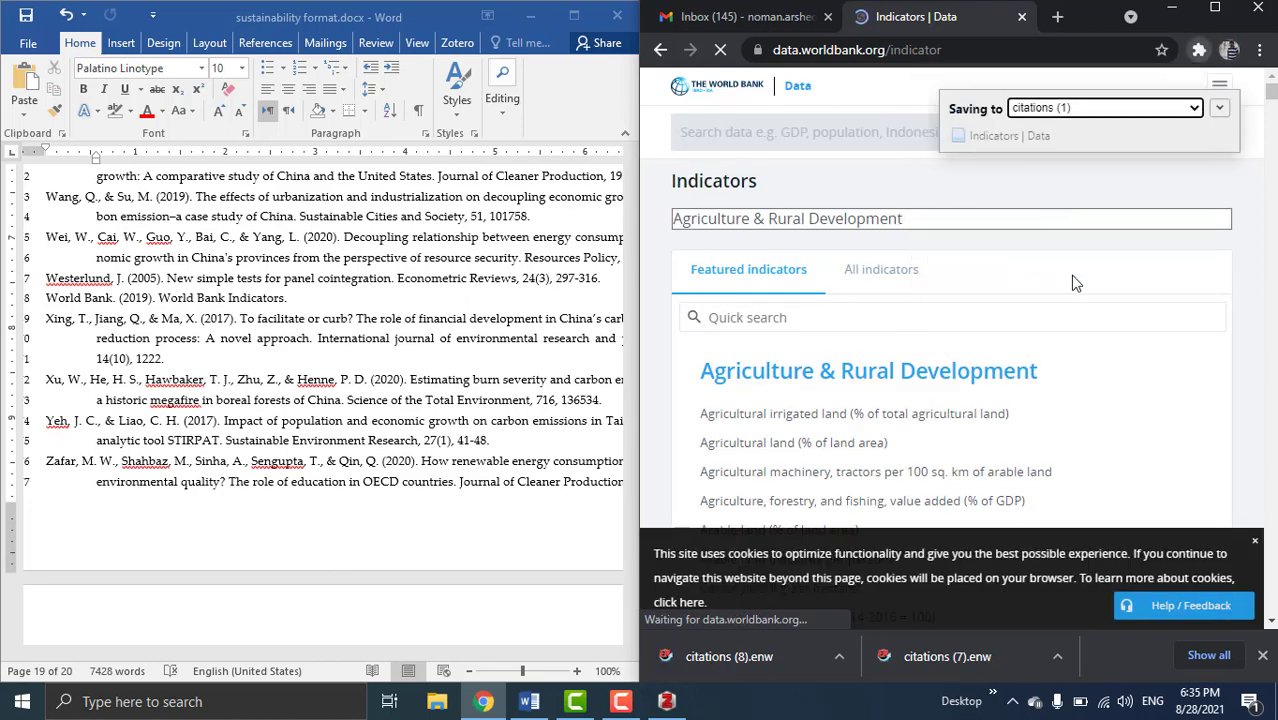
left_click(1219, 110)
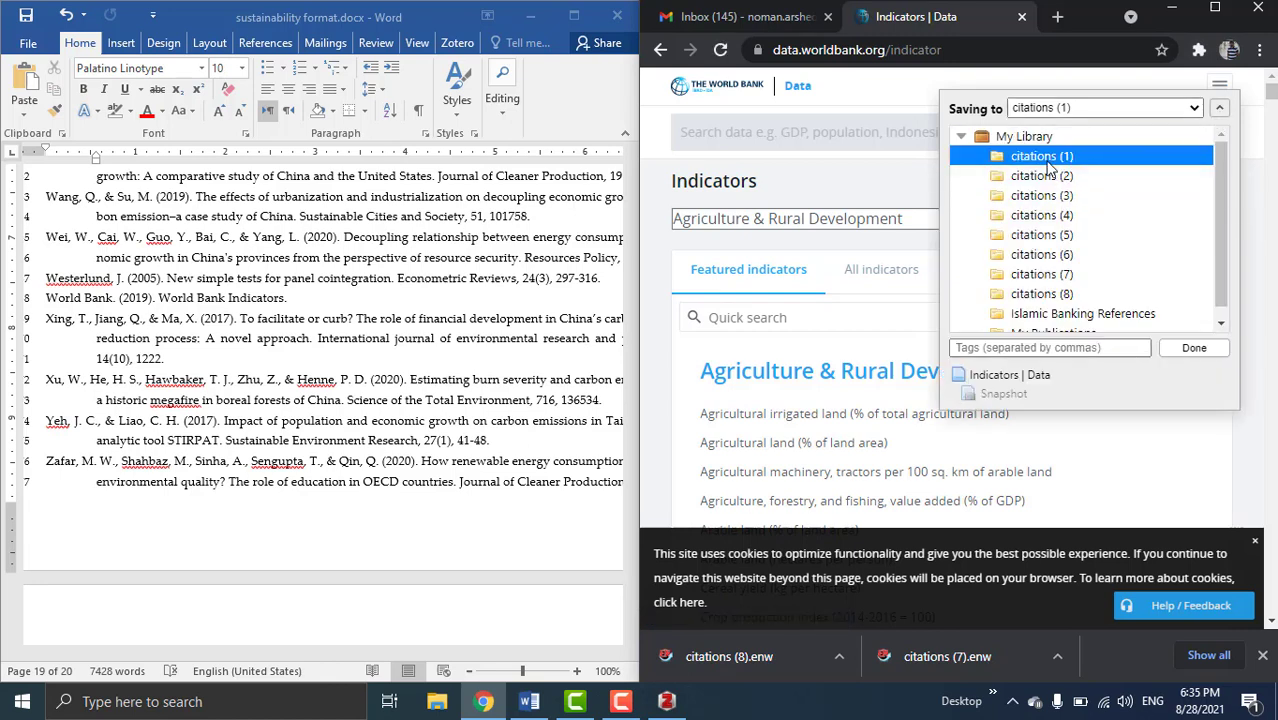
left_click(1196, 348)
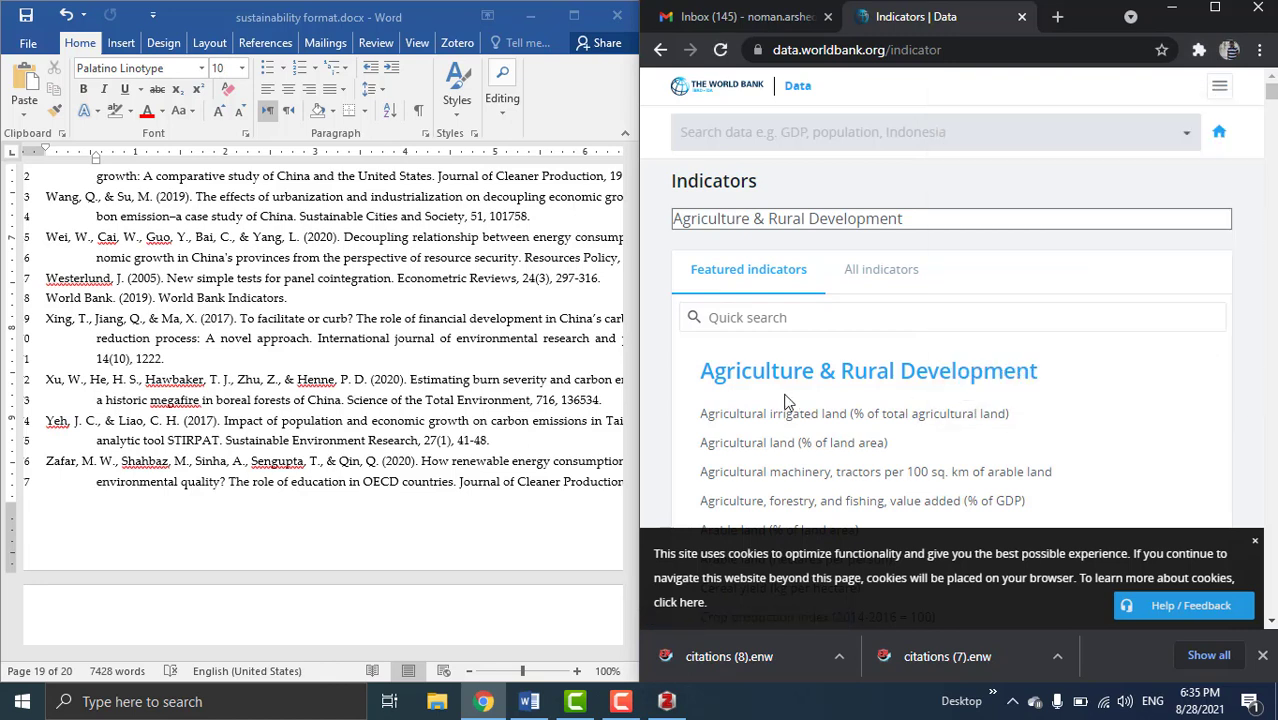
left_click(666, 701)
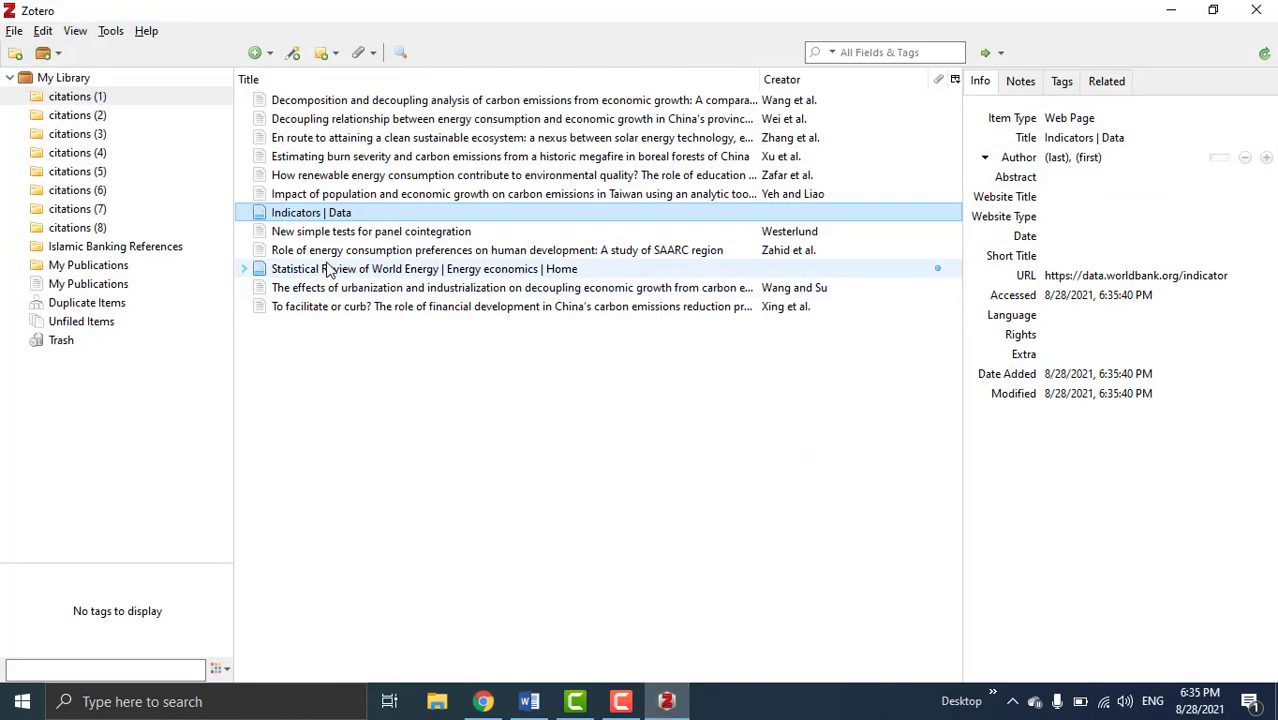
left_click(244, 213)
left_click(244, 213)
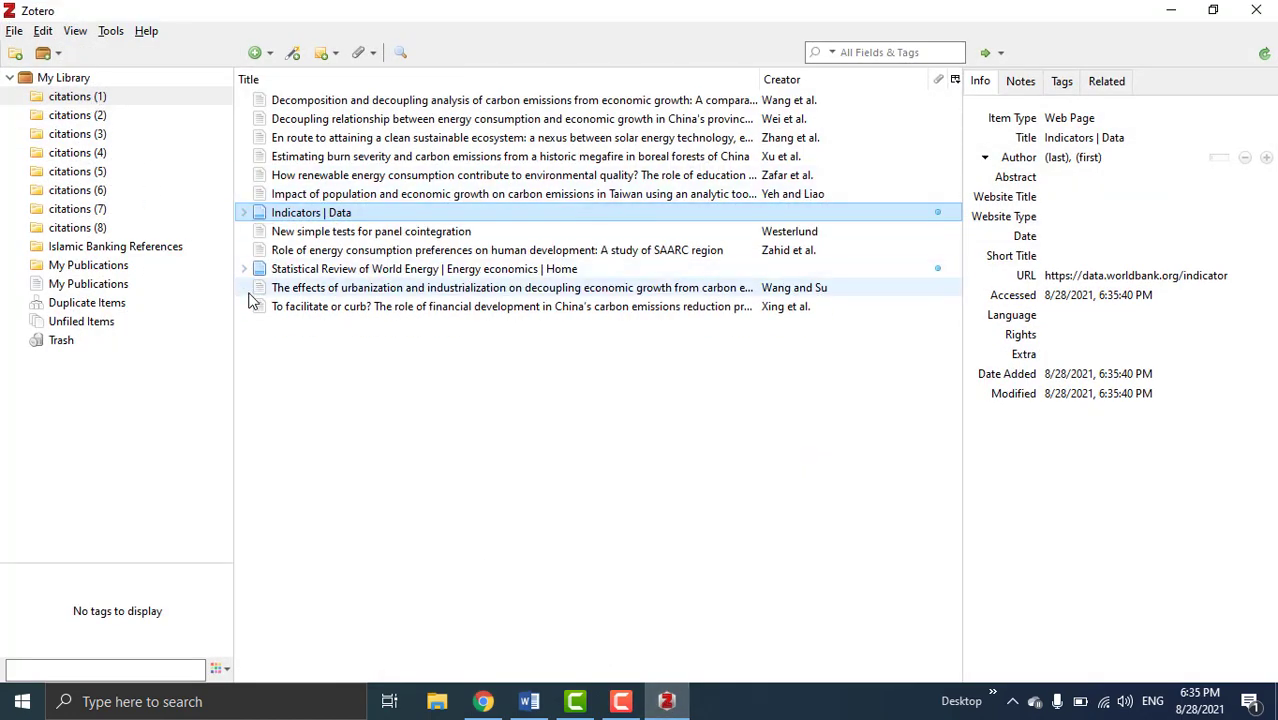
left_click(245, 270)
key("Return")
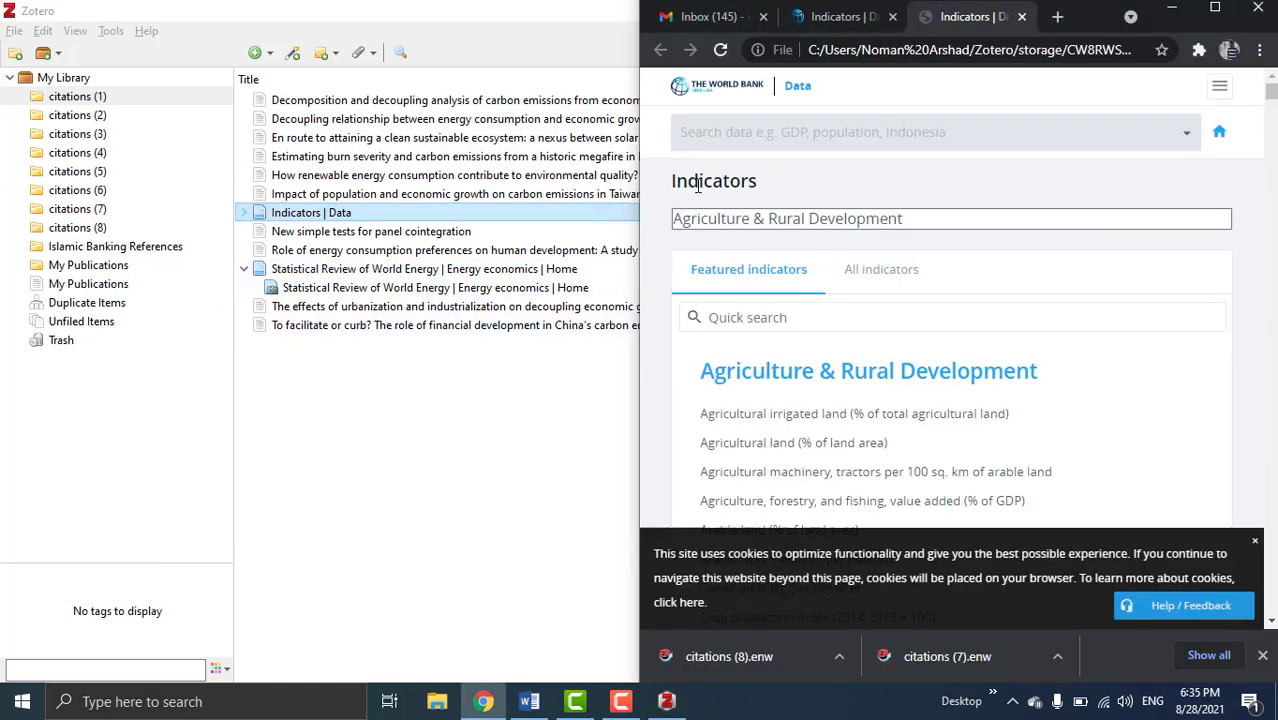
left_click(1021, 16)
left_click(571, 214)
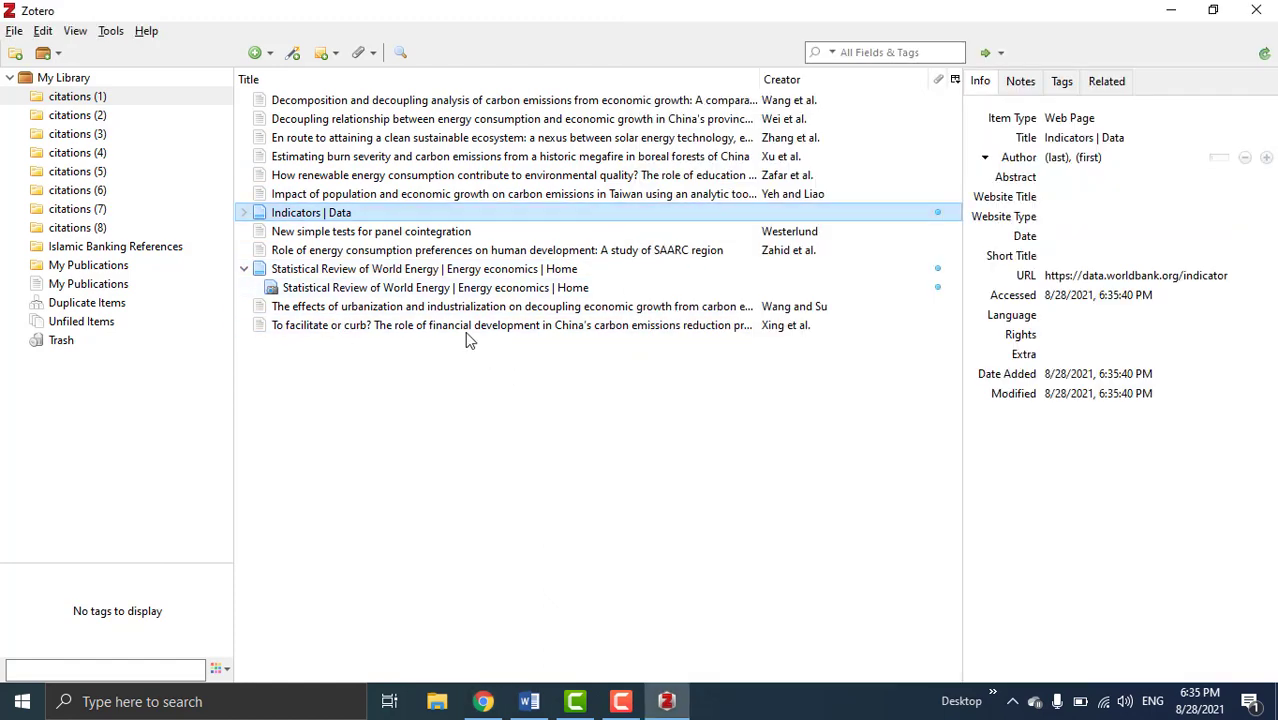
left_click(450, 269)
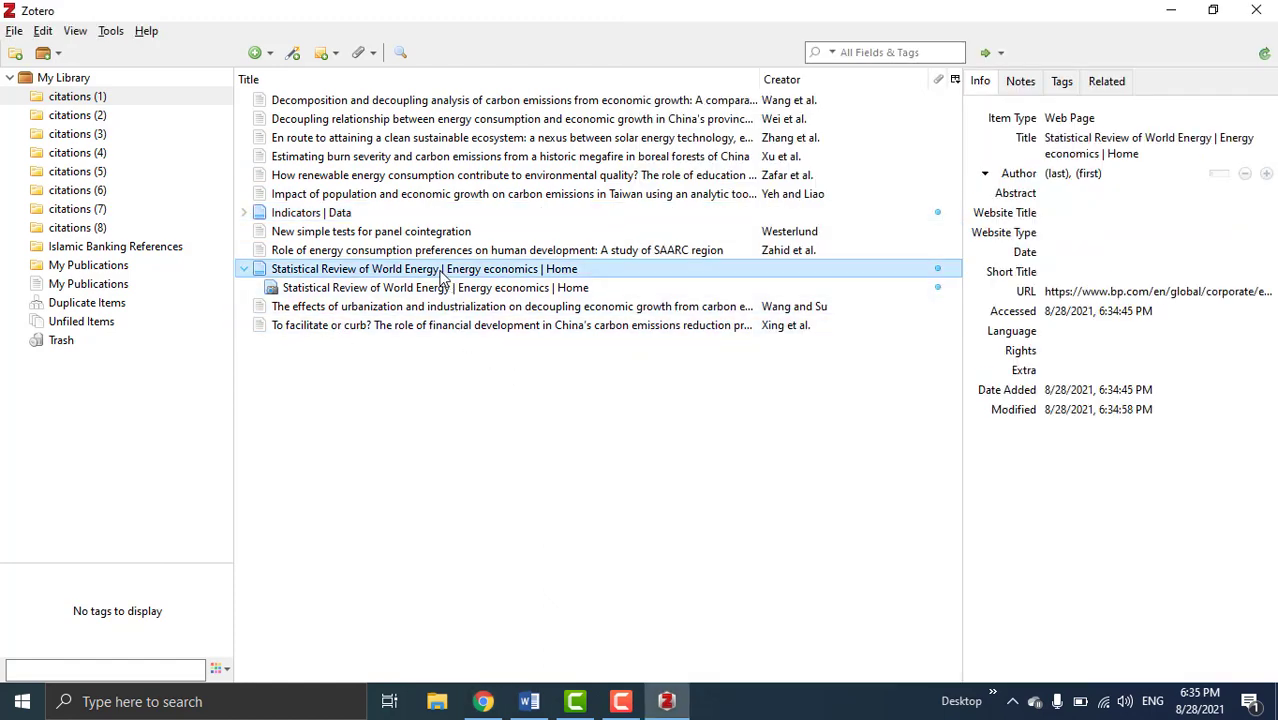
left_click(374, 214)
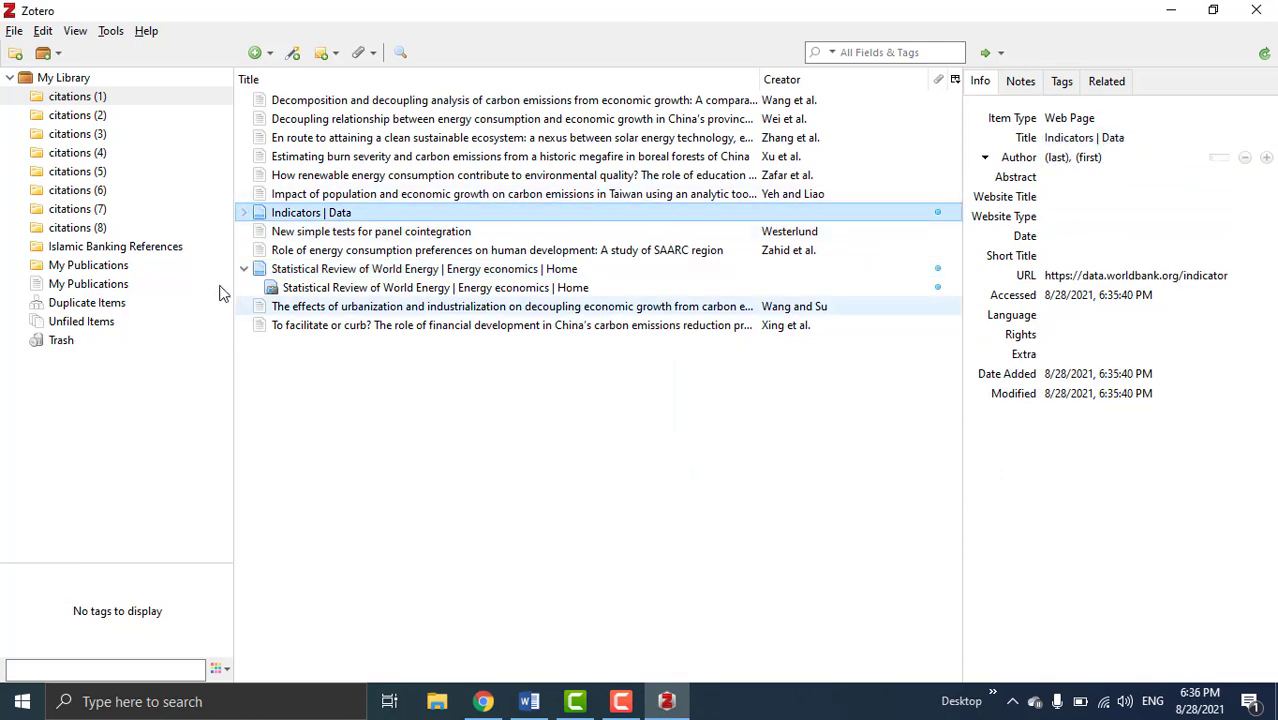
Copy all items from citations (2) and citations (3) into citations (1)
left_click(72, 117)
left_click(428, 196)
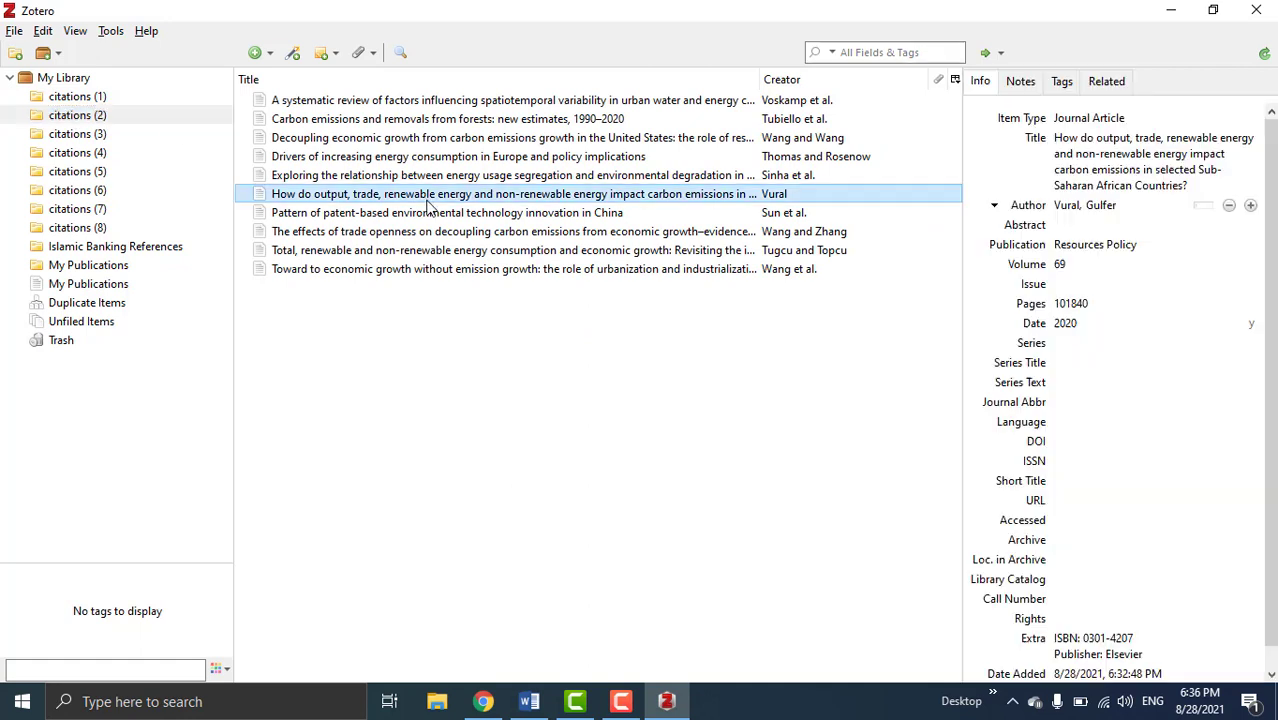
key("ctrl+a")
left_click_drag(251, 120, 310, 195)
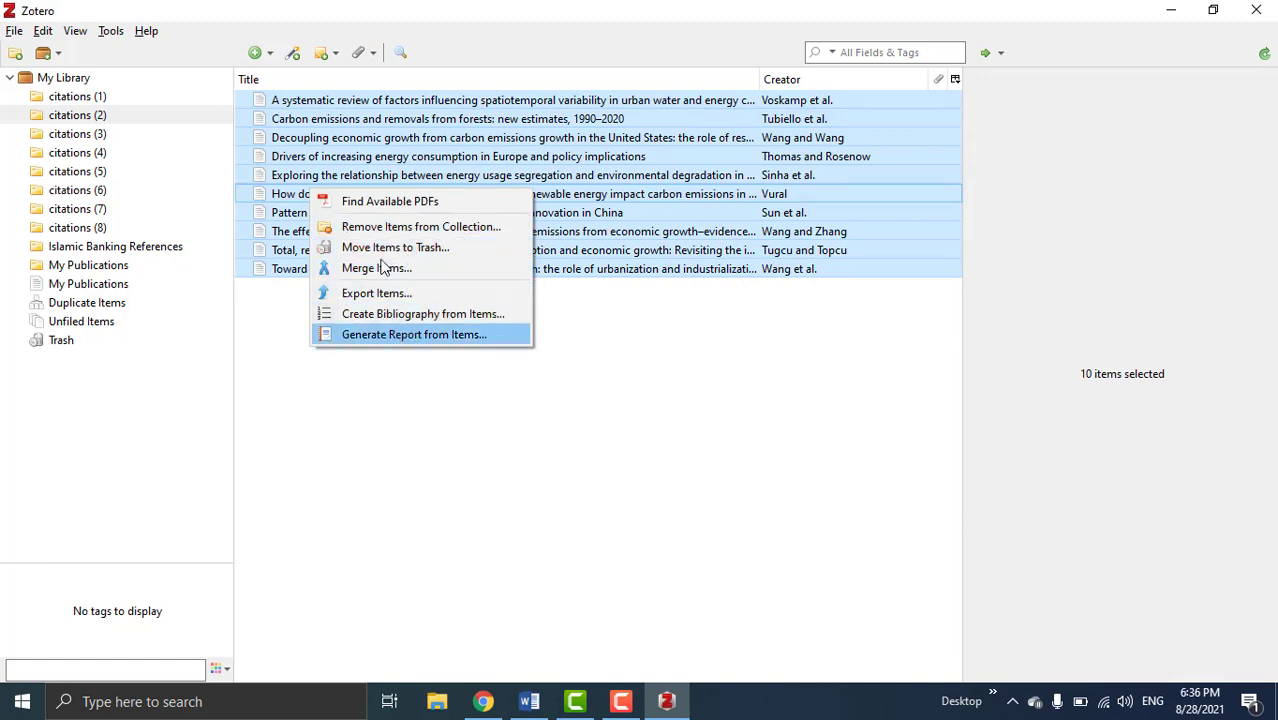
left_click(297, 432)
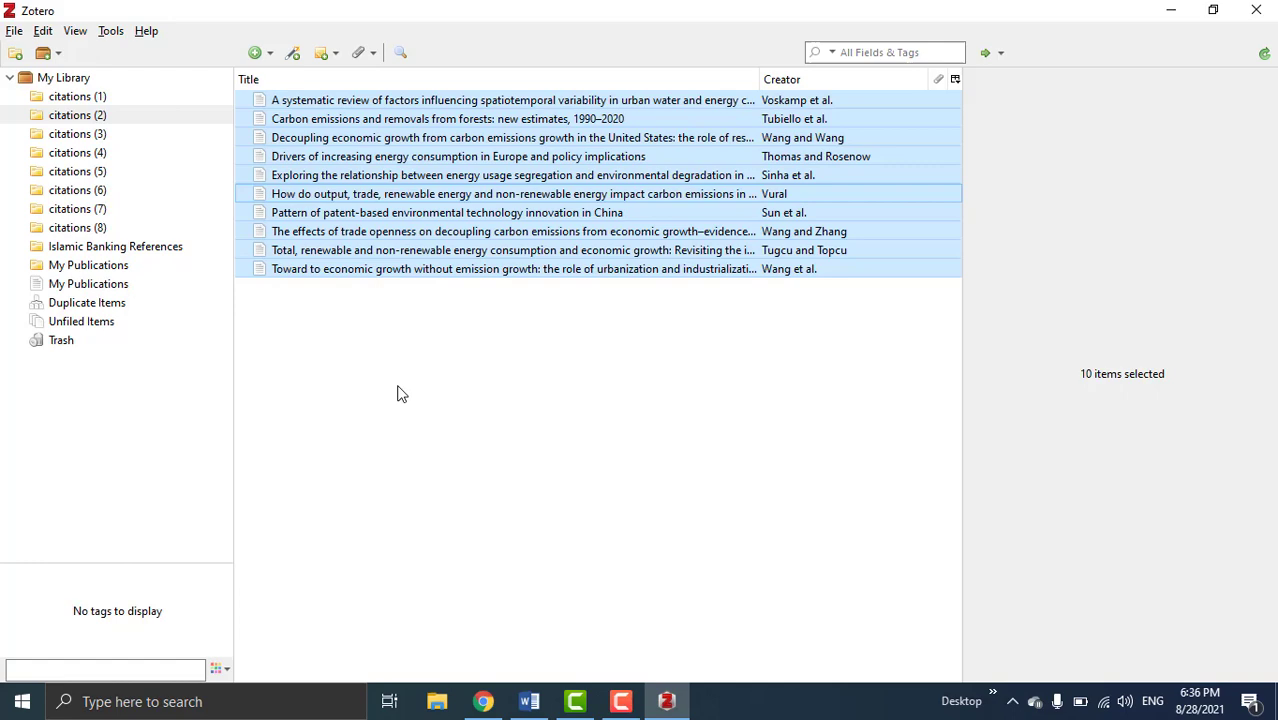
right_click(304, 143)
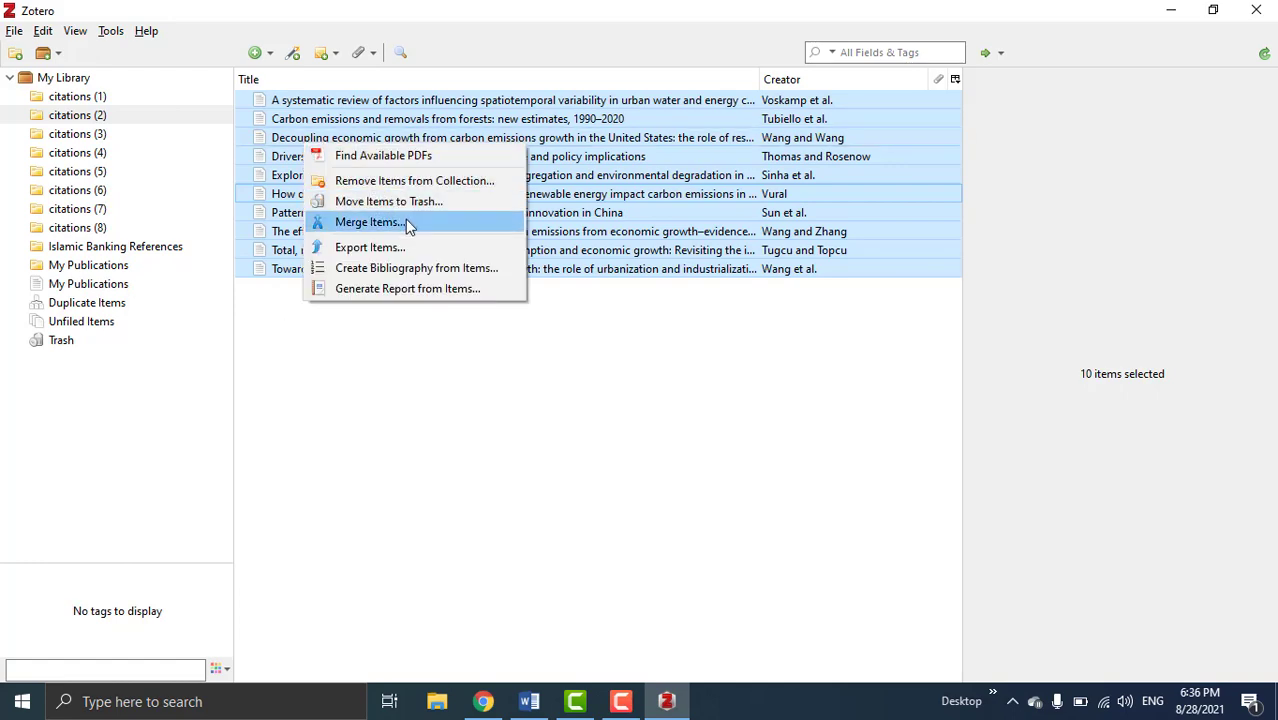
left_click(621, 701)
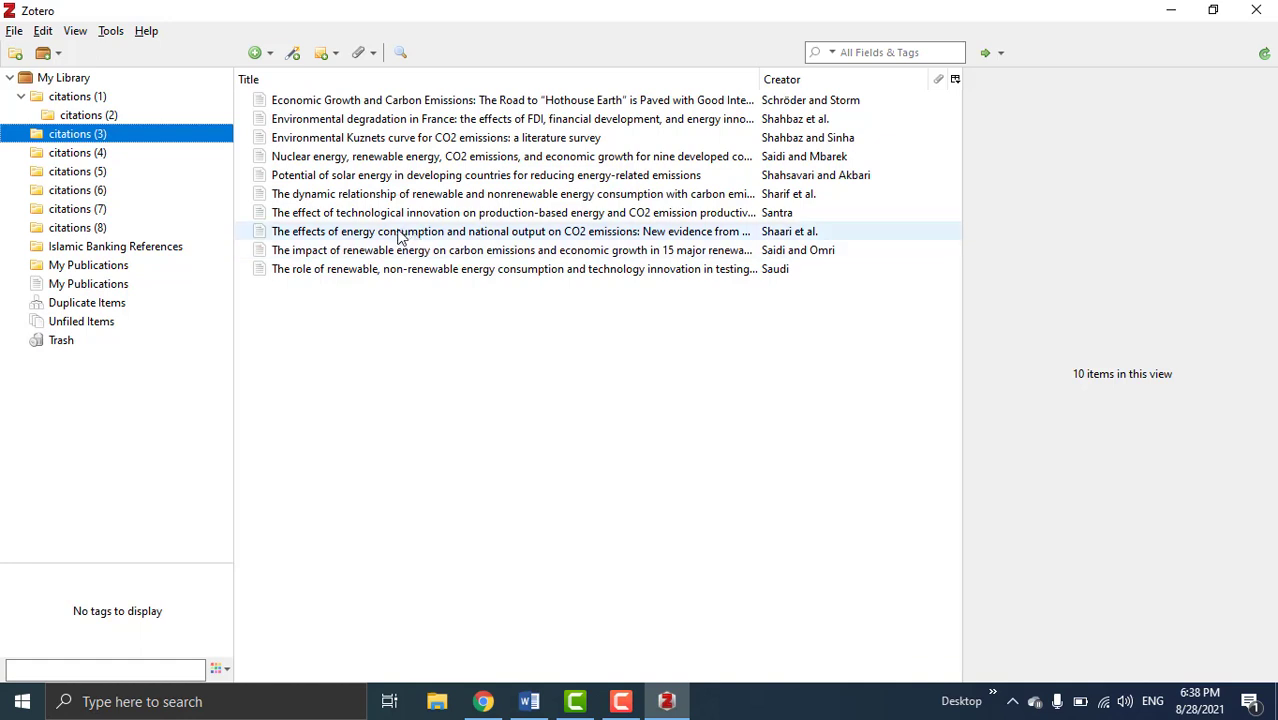
left_click(400, 232)
key("ctrl+a")
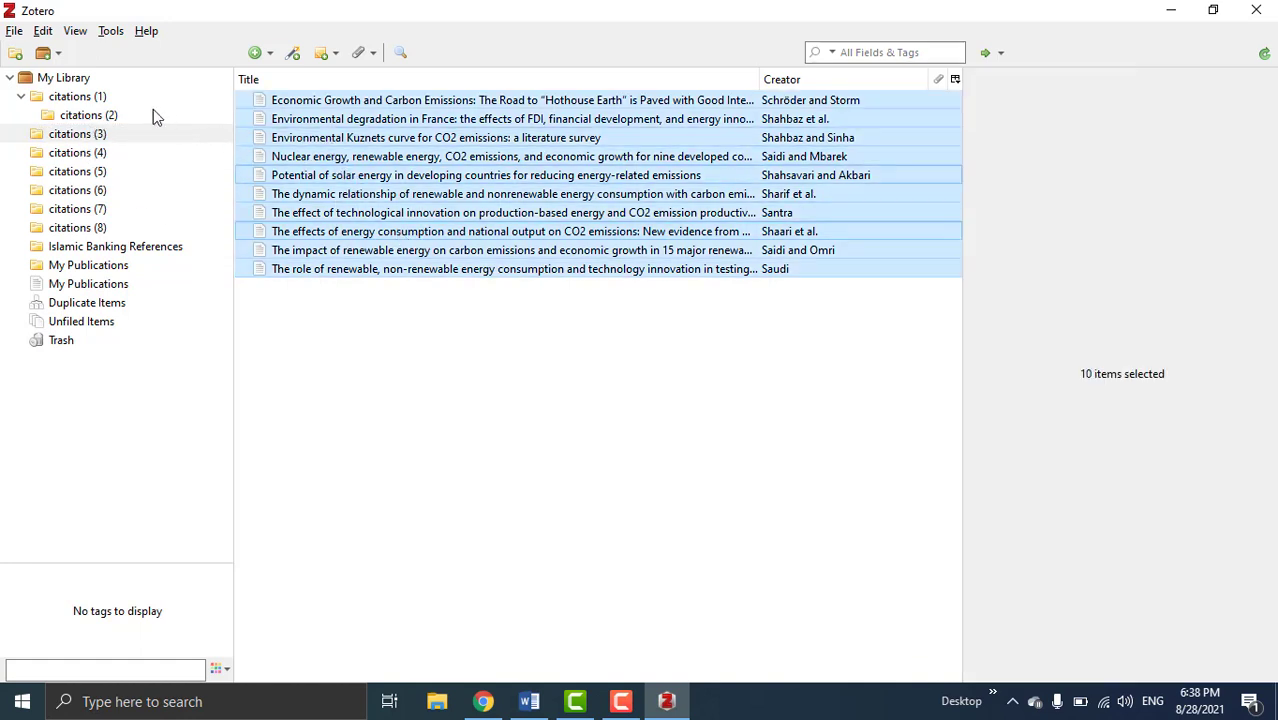
left_click_drag(153, 117, 100, 95)
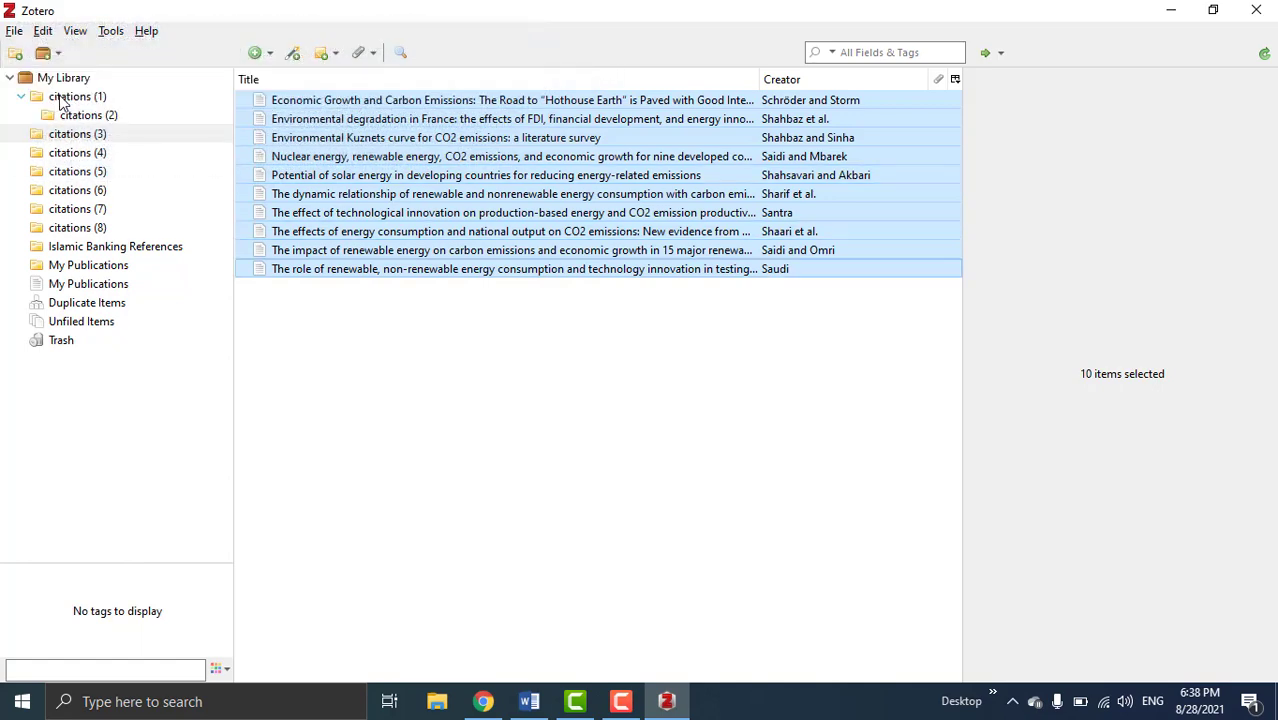
left_click(62, 96)
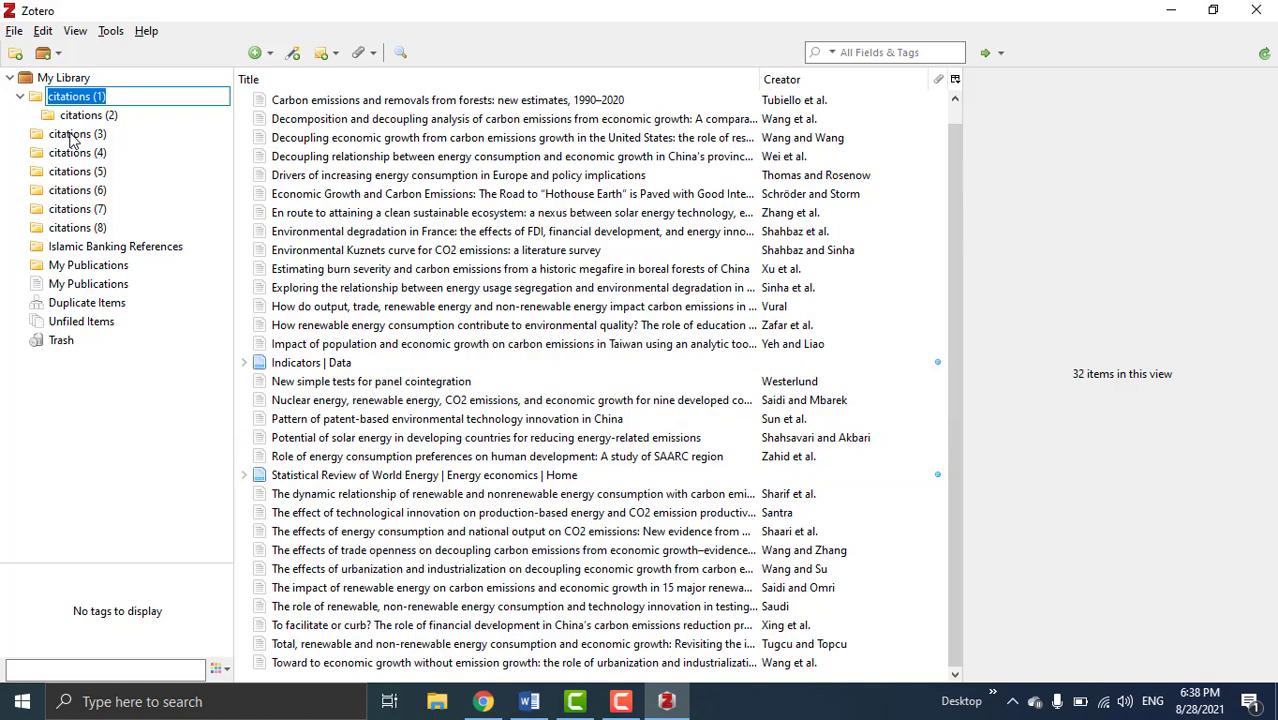
Copy all items from citations (4) and citations (5) into citations (1)
left_click(100, 117)
left_click(84, 134)
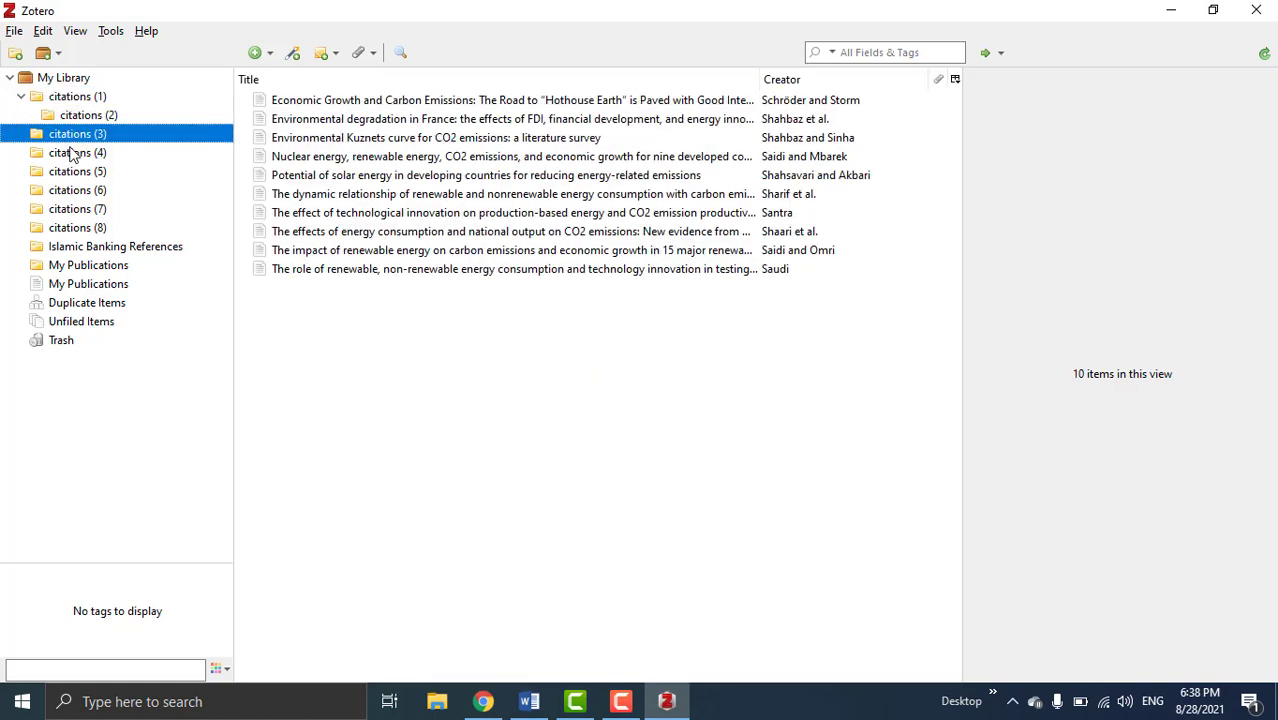
left_click(66, 152)
left_click(352, 175)
key("ctrl+a")
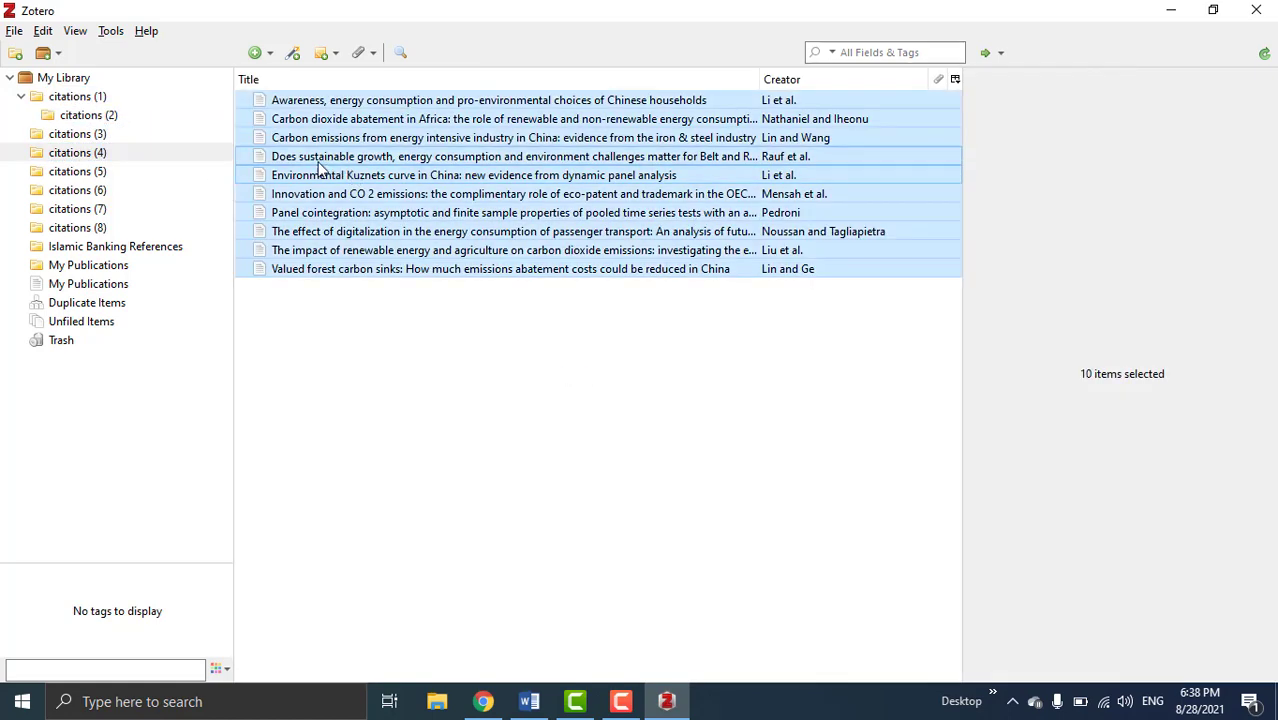
left_click_drag(322, 171, 95, 110)
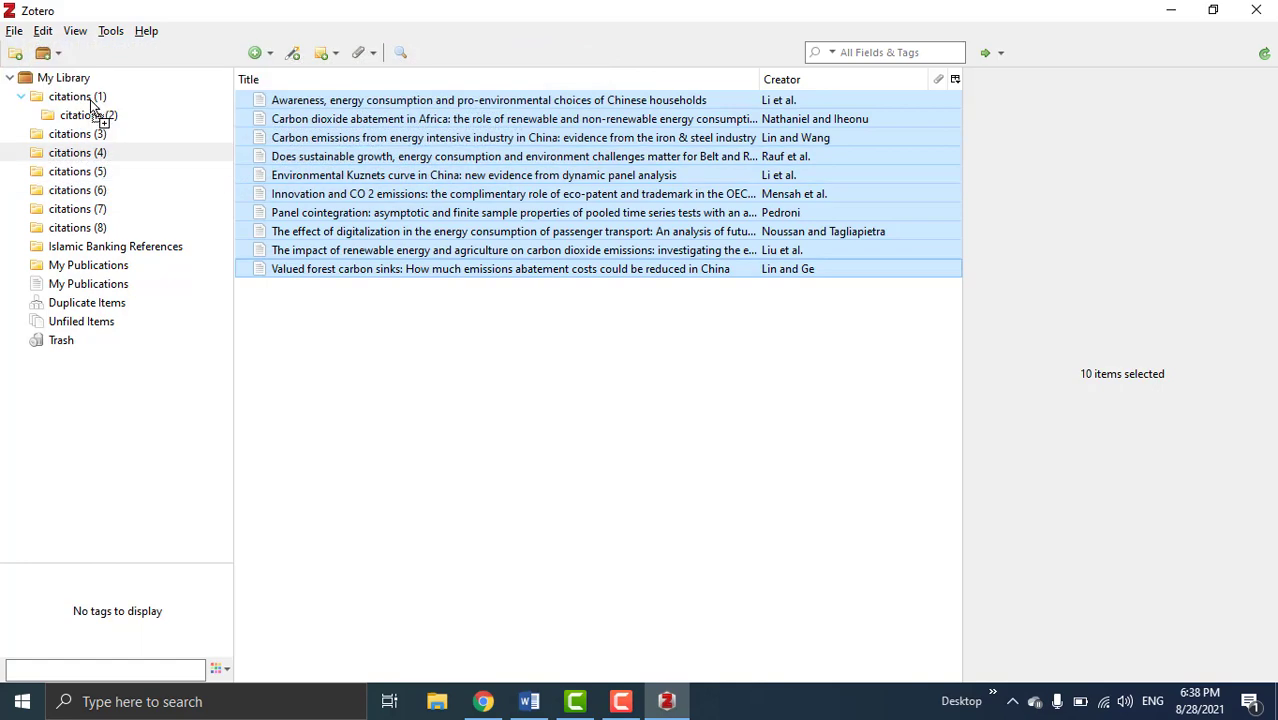
left_click(77, 172)
left_click(326, 195)
key("ctrl+a")
left_click_drag(345, 178, 88, 98)
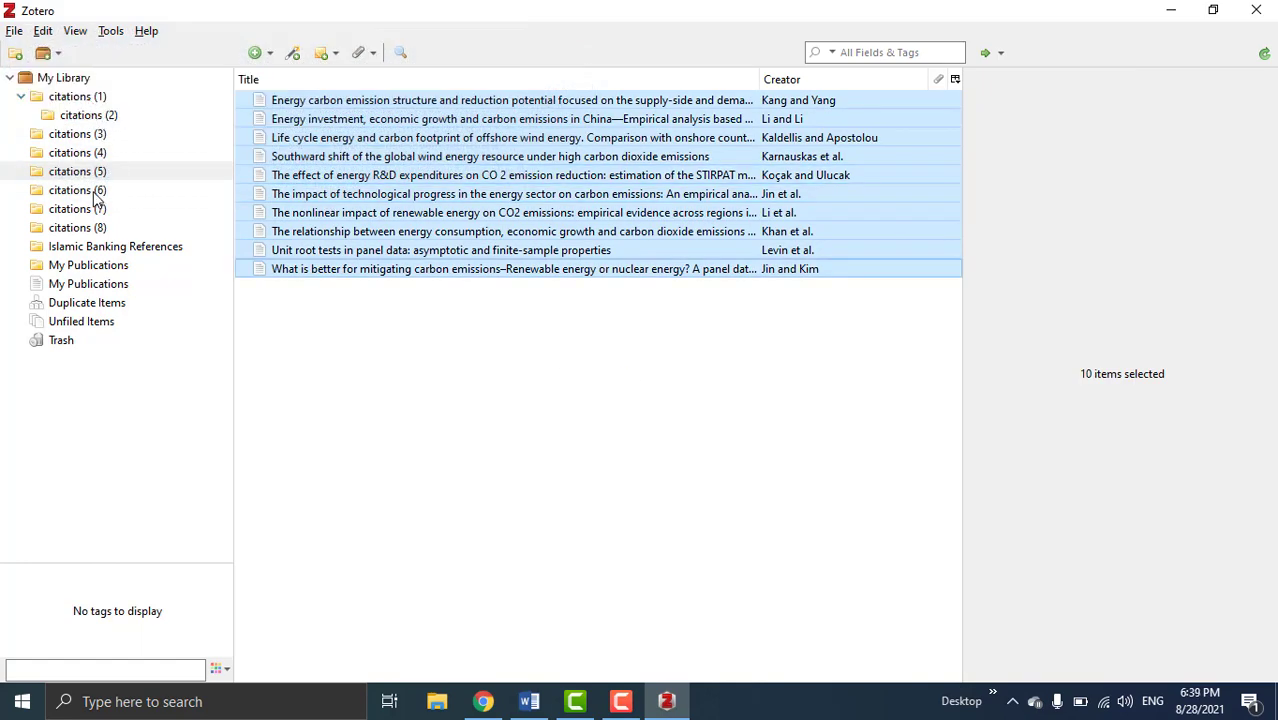
Copy citations (6), (7) and (8) into citations (1) and confirm it holds 78 items
left_click(97, 191)
key("ctrl+a")
left_click_drag(415, 160, 103, 104)
left_click(100, 208)
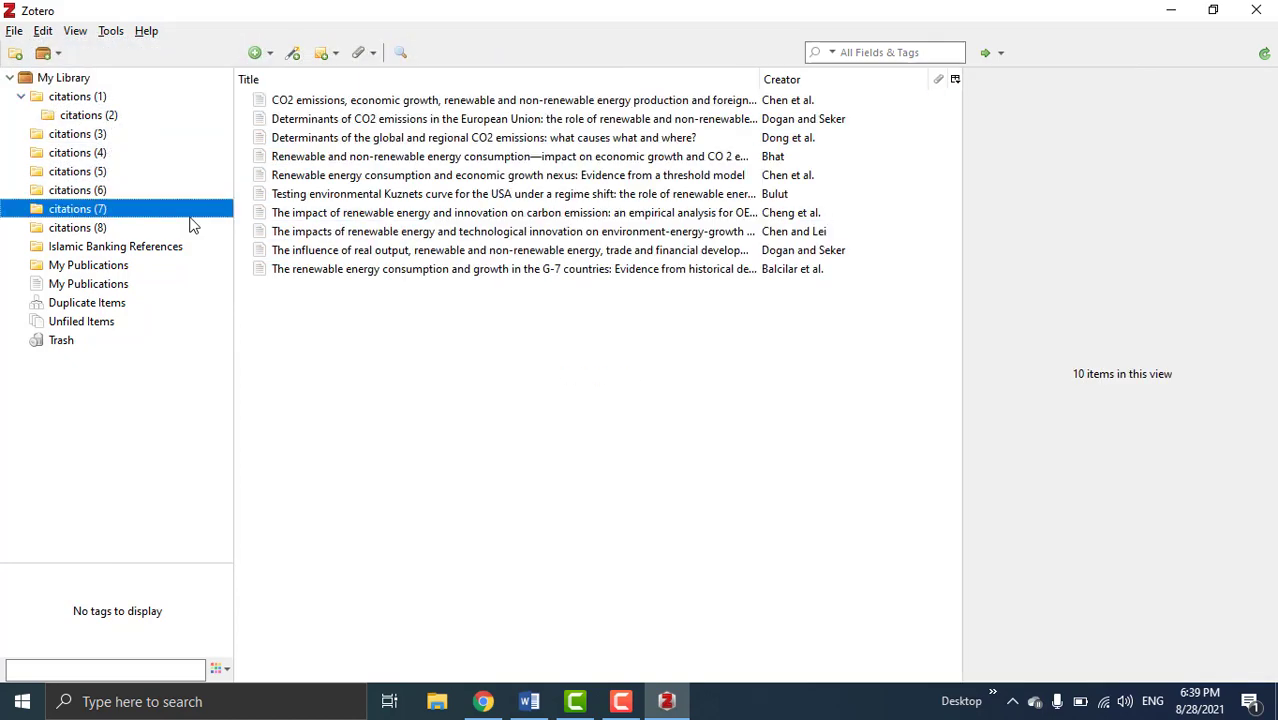
left_click(352, 194)
key("ctrl+a")
left_click_drag(158, 121, 82, 98)
left_click(83, 233)
left_click(416, 175)
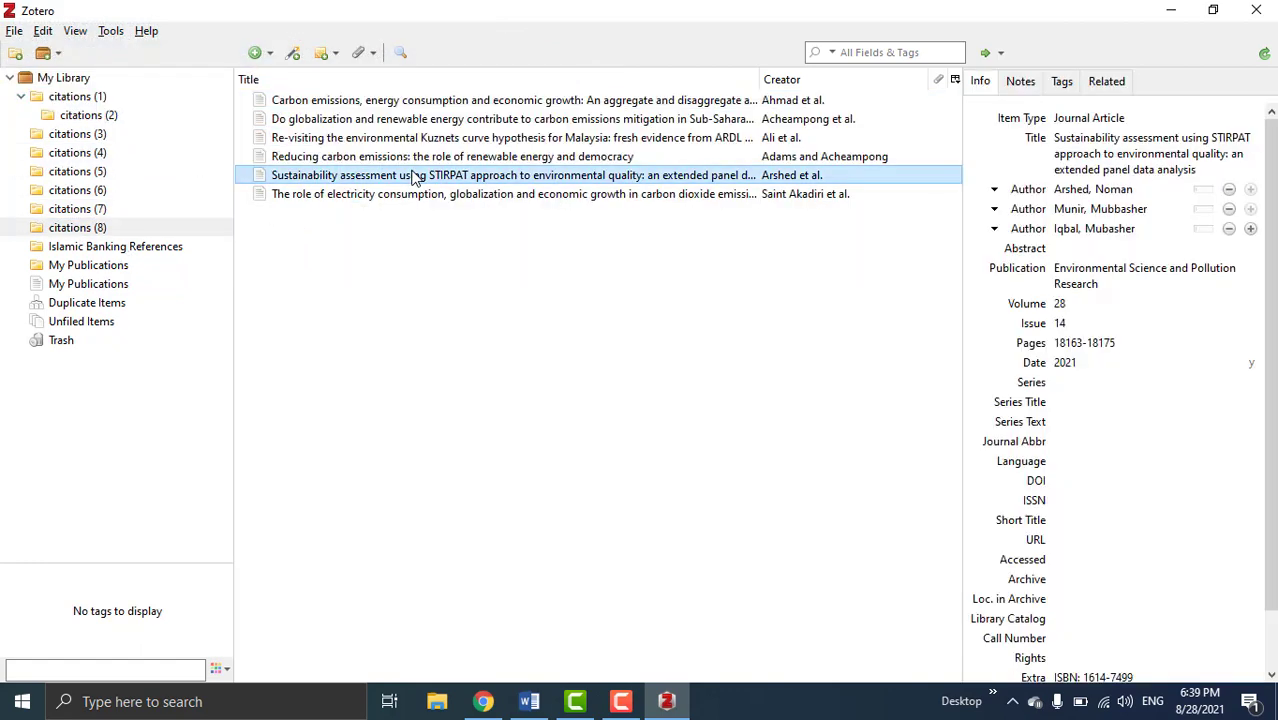
key("ctrl+a")
left_click_drag(391, 174, 91, 104)
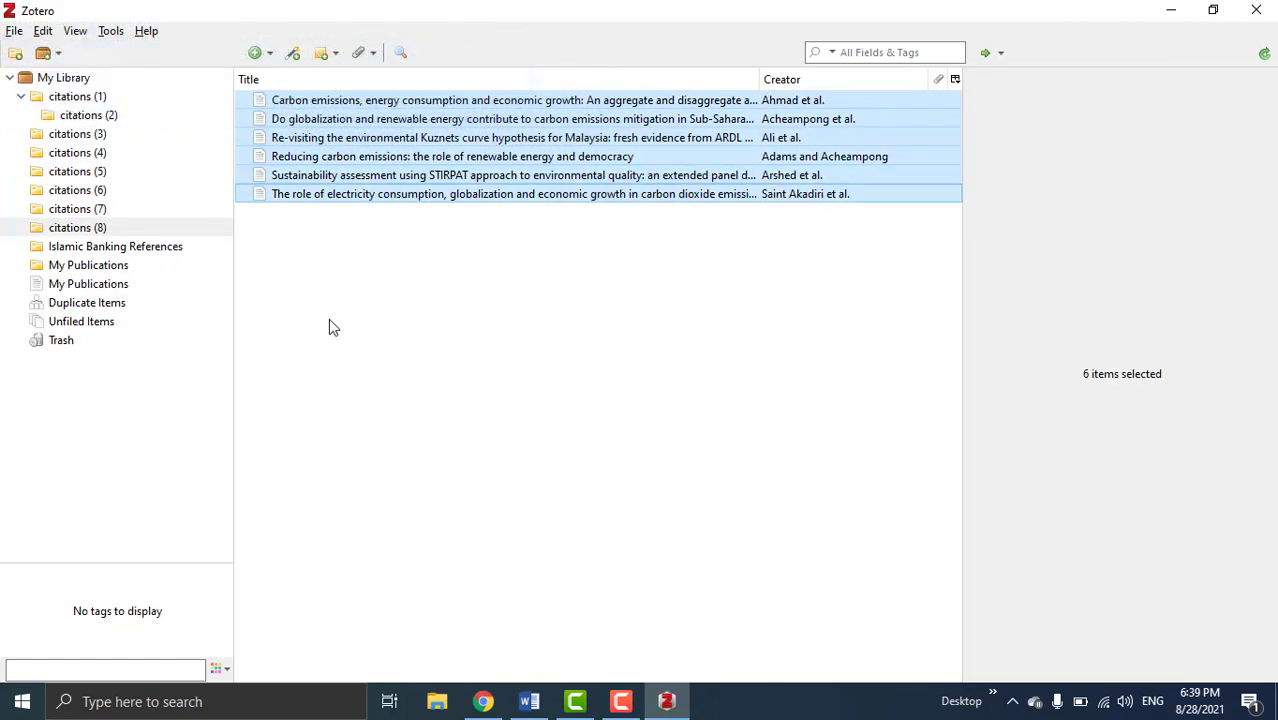
left_click(95, 96)
scroll(500, 355, "down", 15)
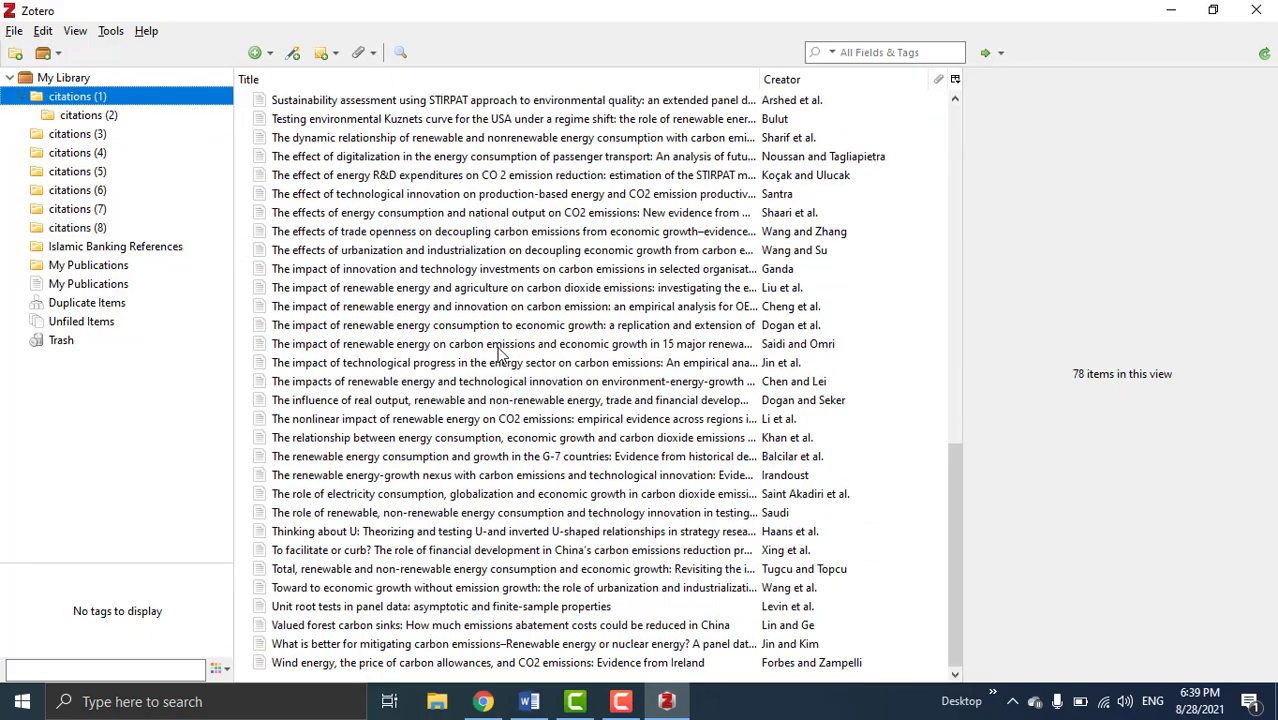
Place the caret just before the plain-text (Thomas & Rosenow, 2020) reference in the Introduction
left_click(529, 701)
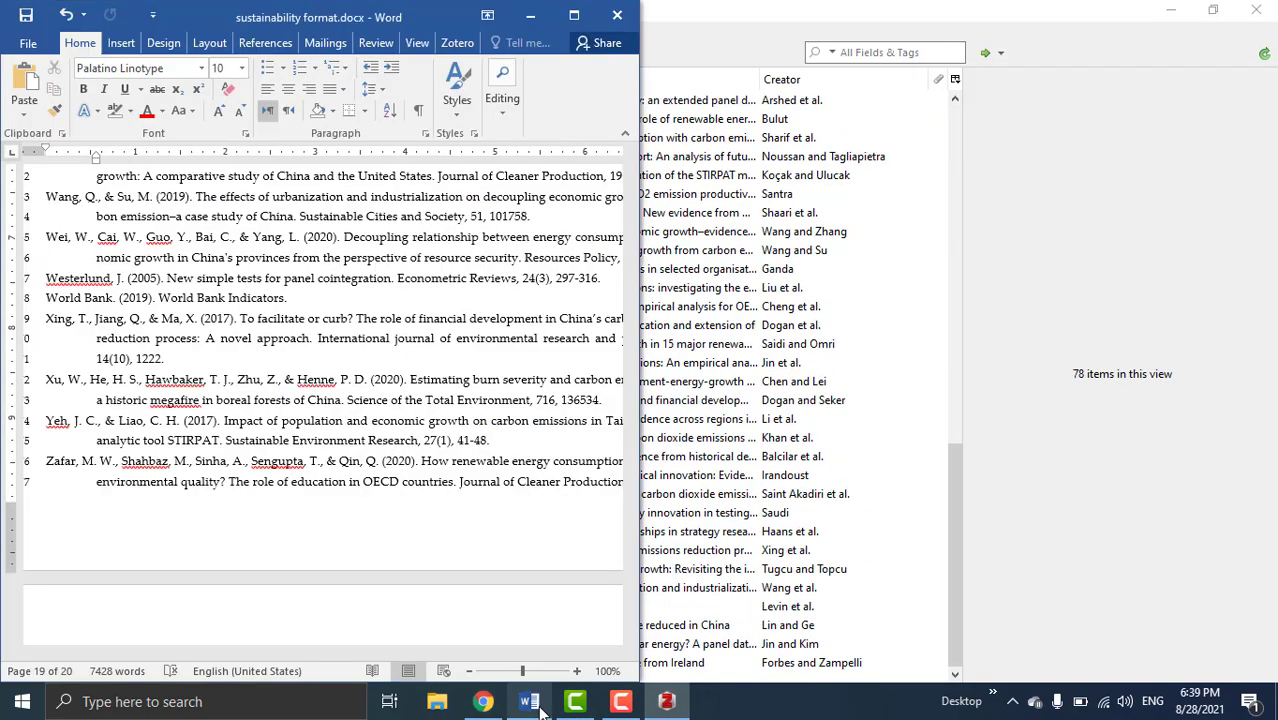
left_click(573, 15)
scroll(551, 321, "up", 15)
scroll(551, 321, "up", 20)
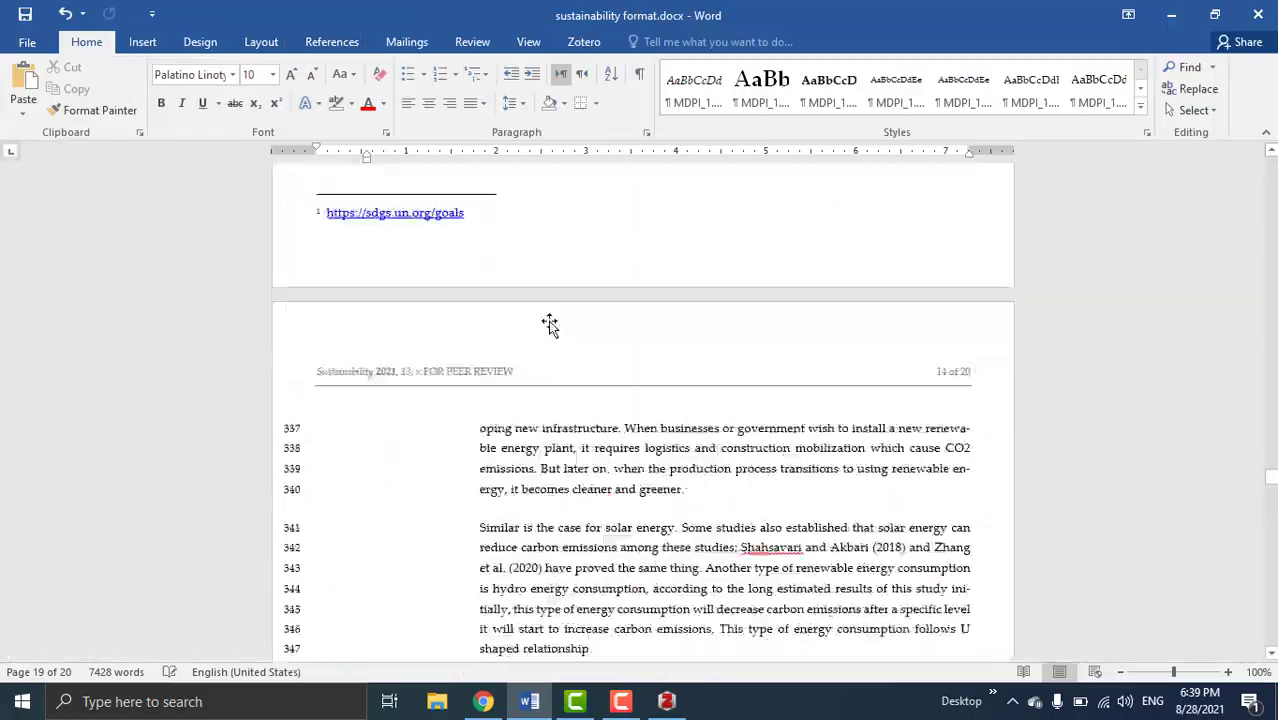
scroll(549, 325, "up", 8)
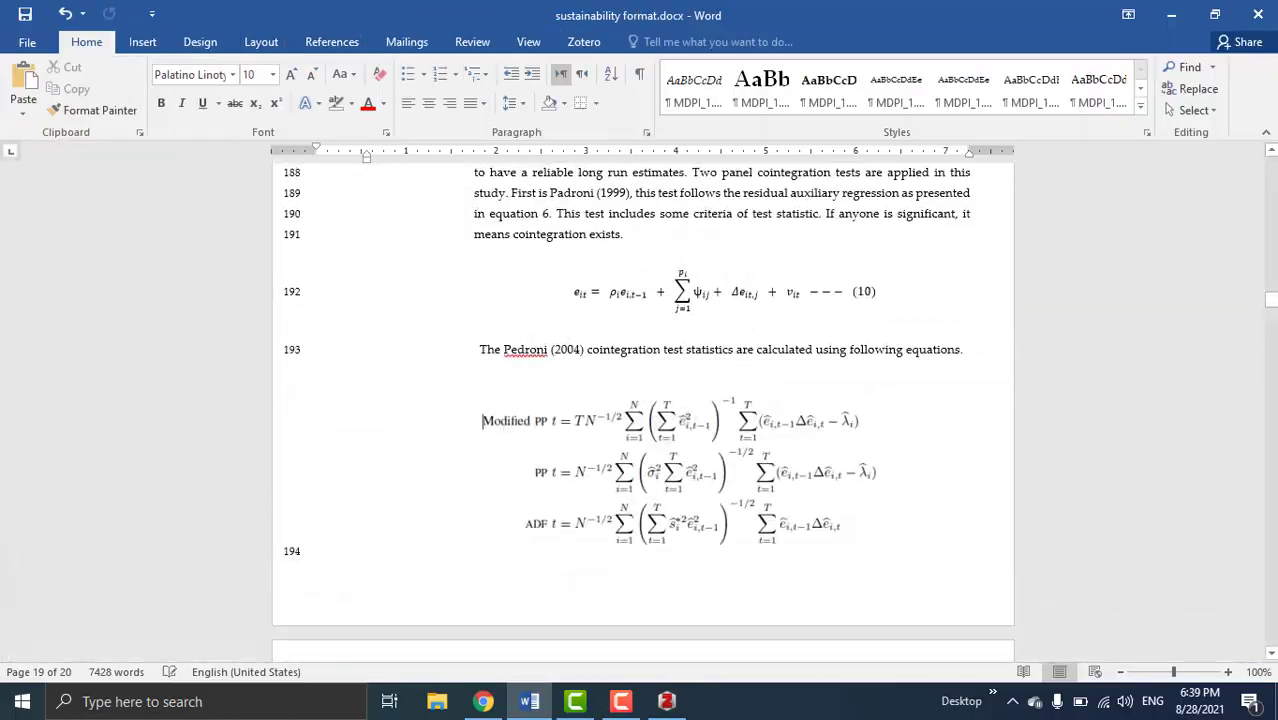
left_click_drag(1265, 303, 1270, 205)
scroll(775, 362, "up", 15)
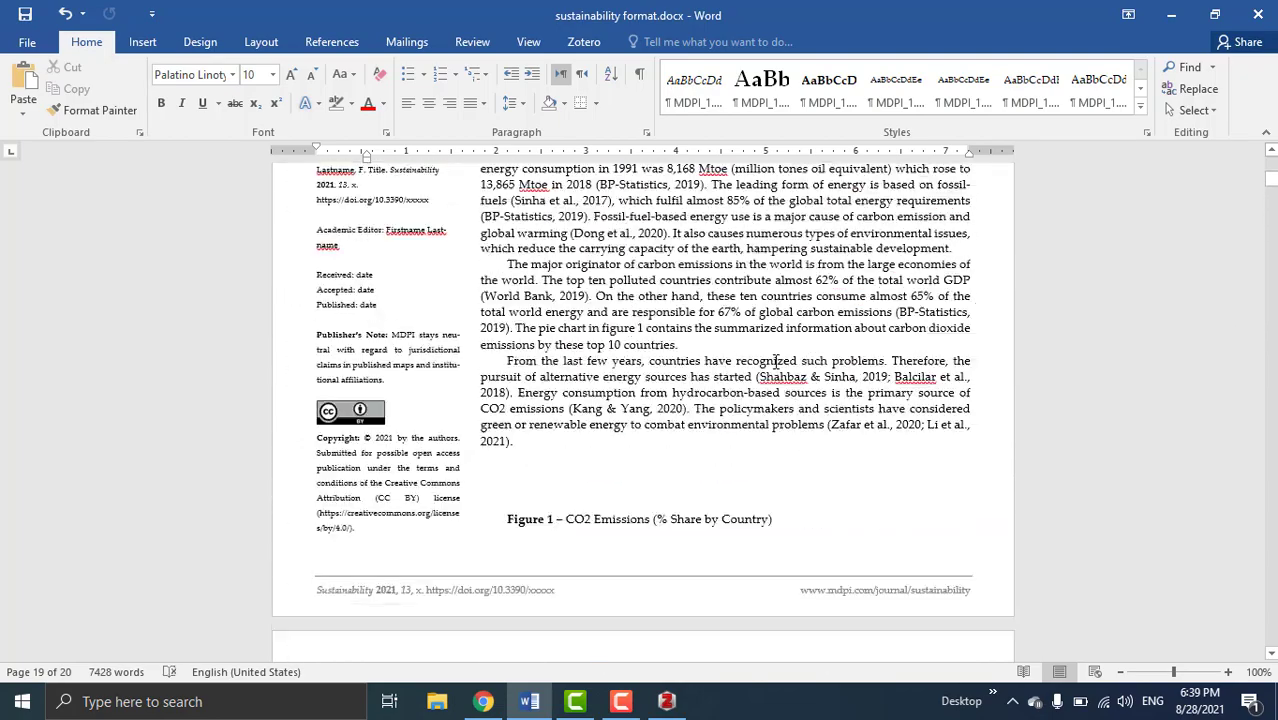
scroll(775, 362, "down", 8)
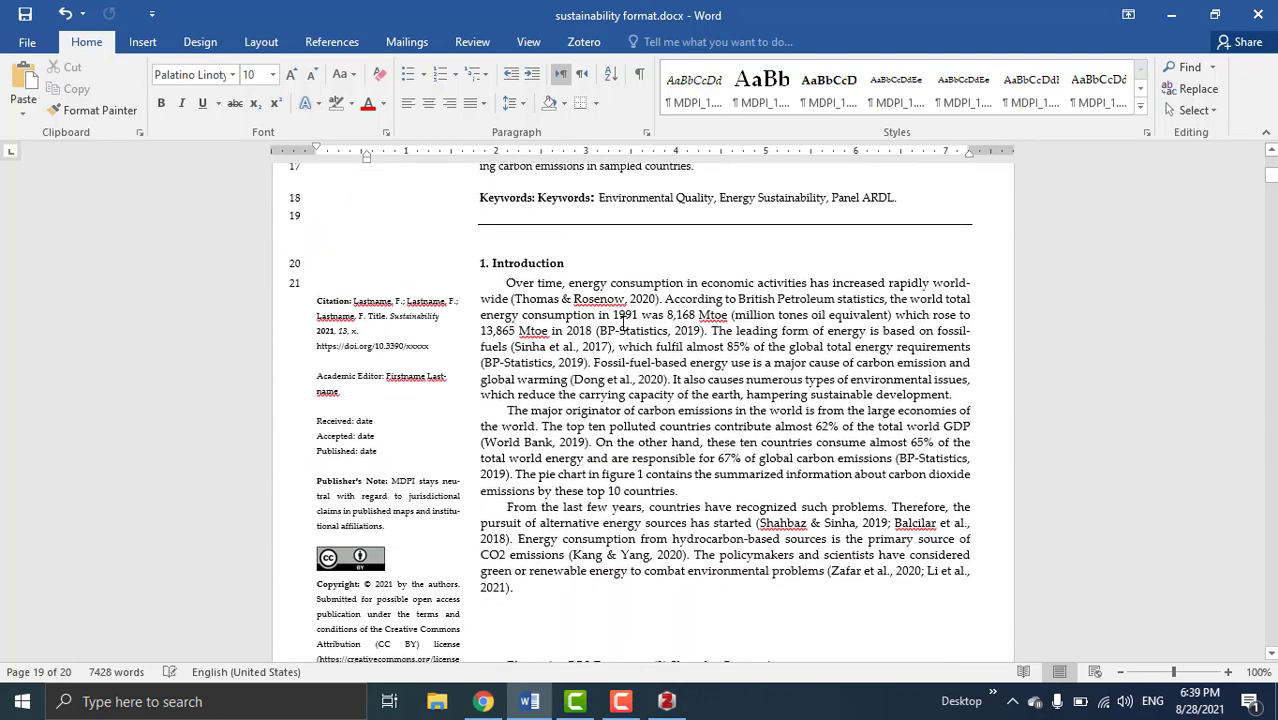
left_click(596, 312)
left_click_drag(657, 298, 512, 298)
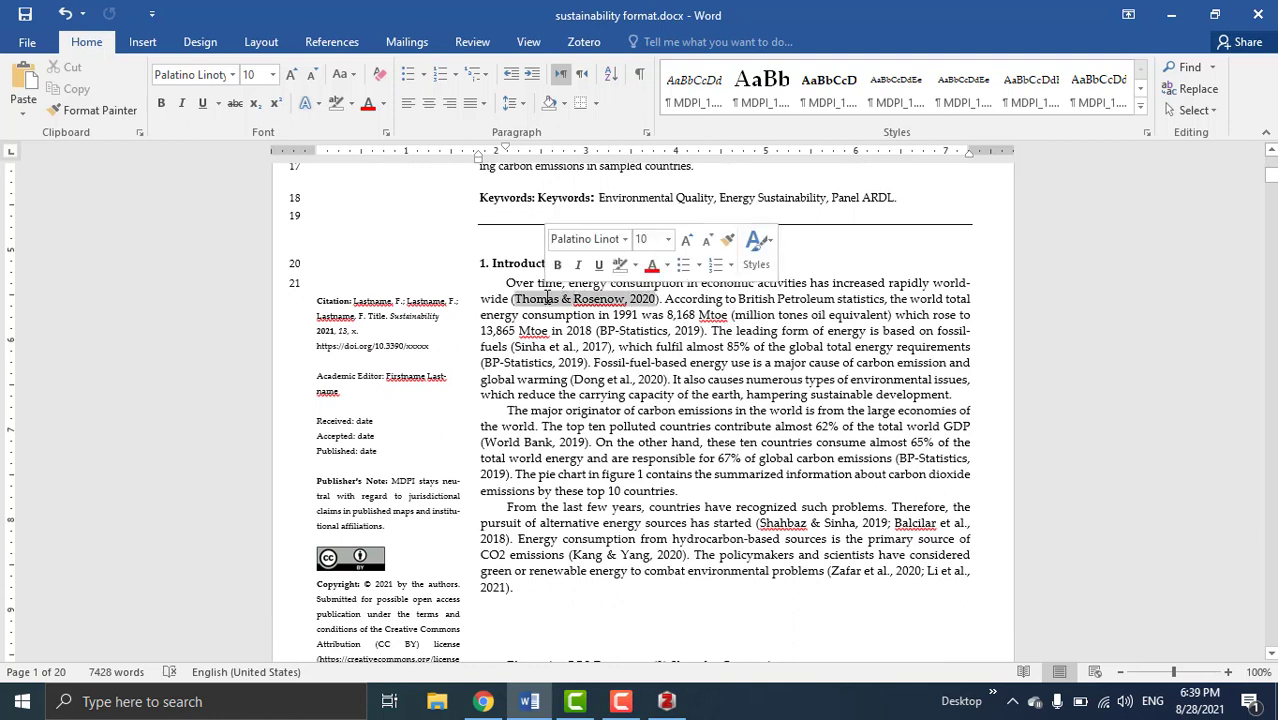
left_click(512, 298)
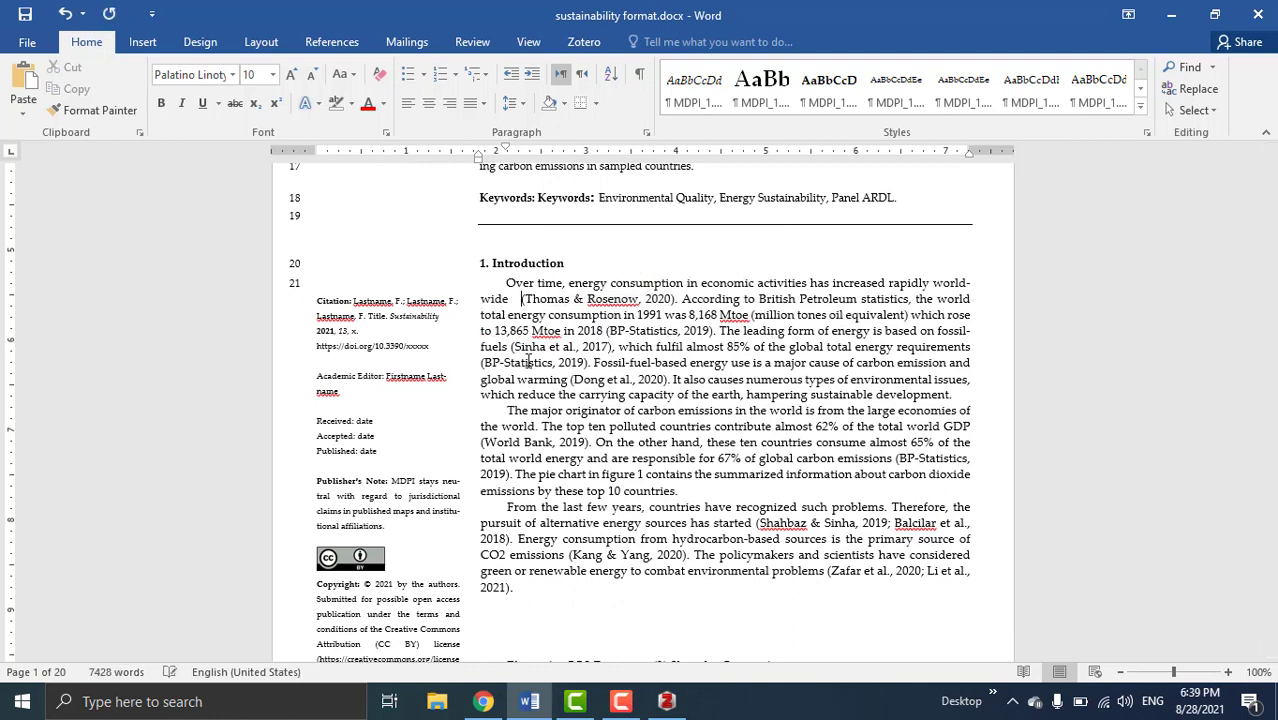
Start a Zotero citation and set the document style to APA 7th edition
left_click(584, 42)
left_click(22, 95)
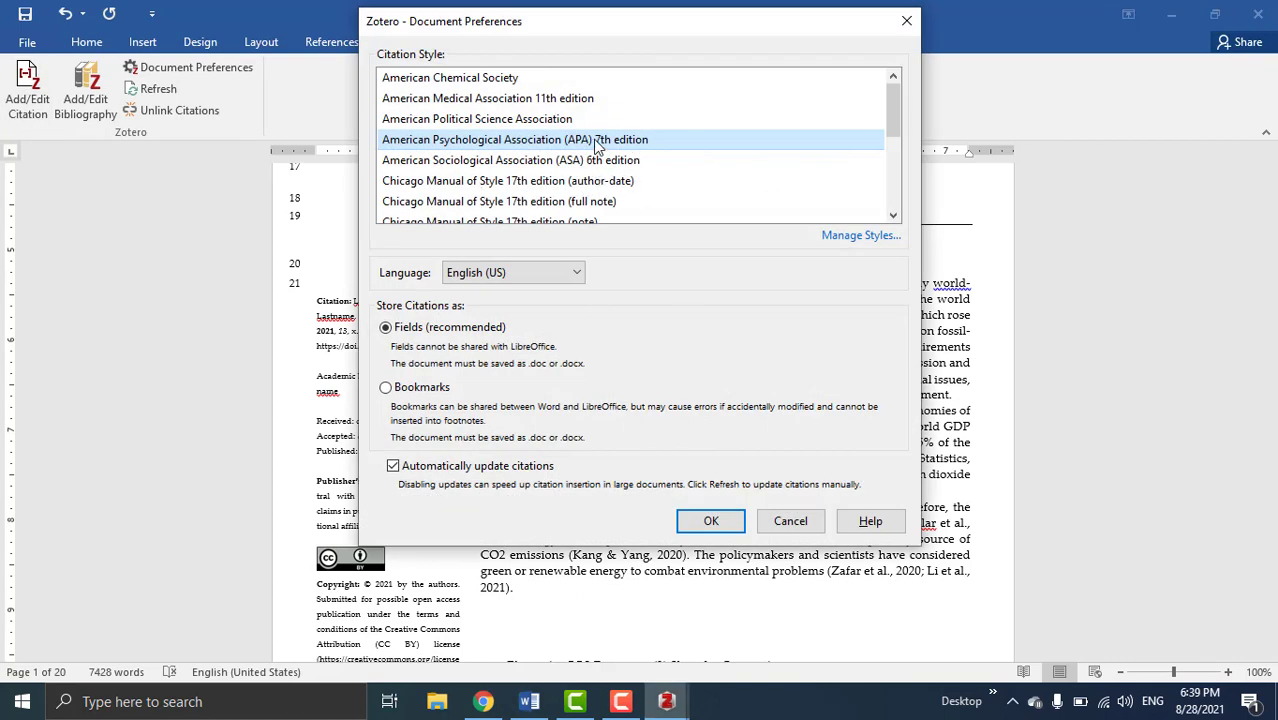
left_click(711, 521)
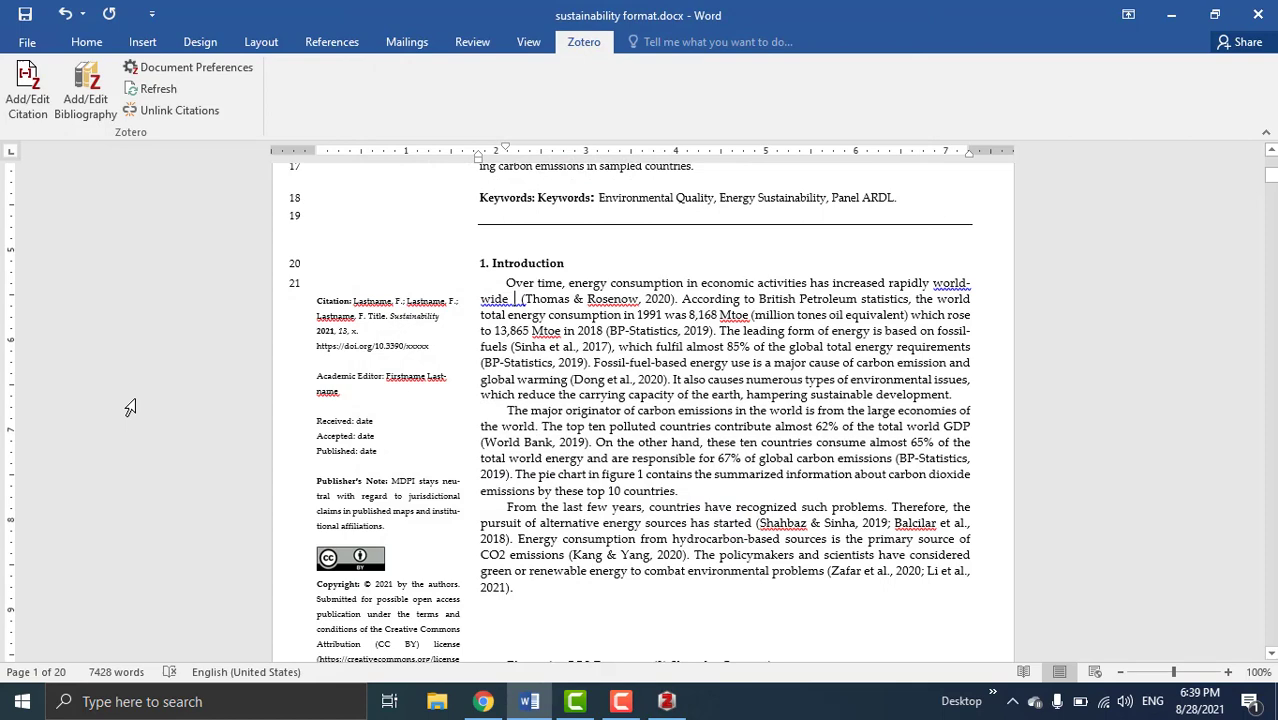
Cite the Thomas and Rosenow 2020 paper and delete the leftover plain-text reference
left_click_drag(430, 312, 236, 150)
type("Thom")
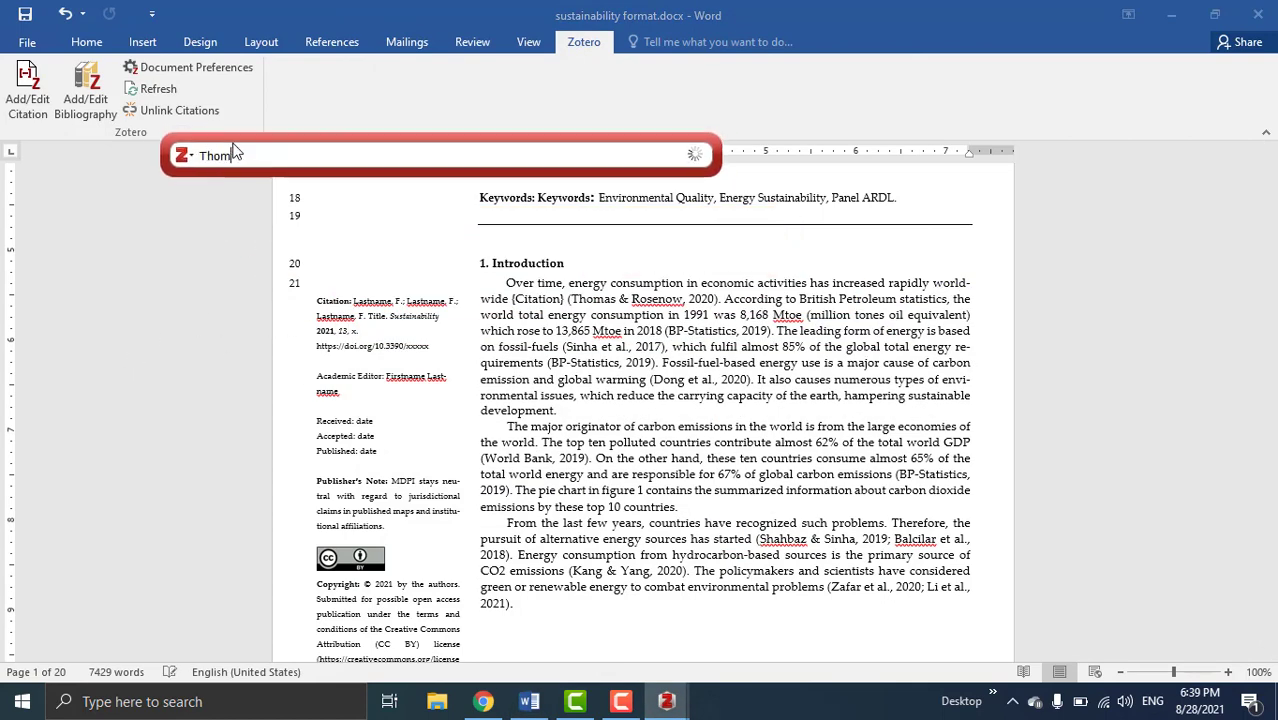
type("as")
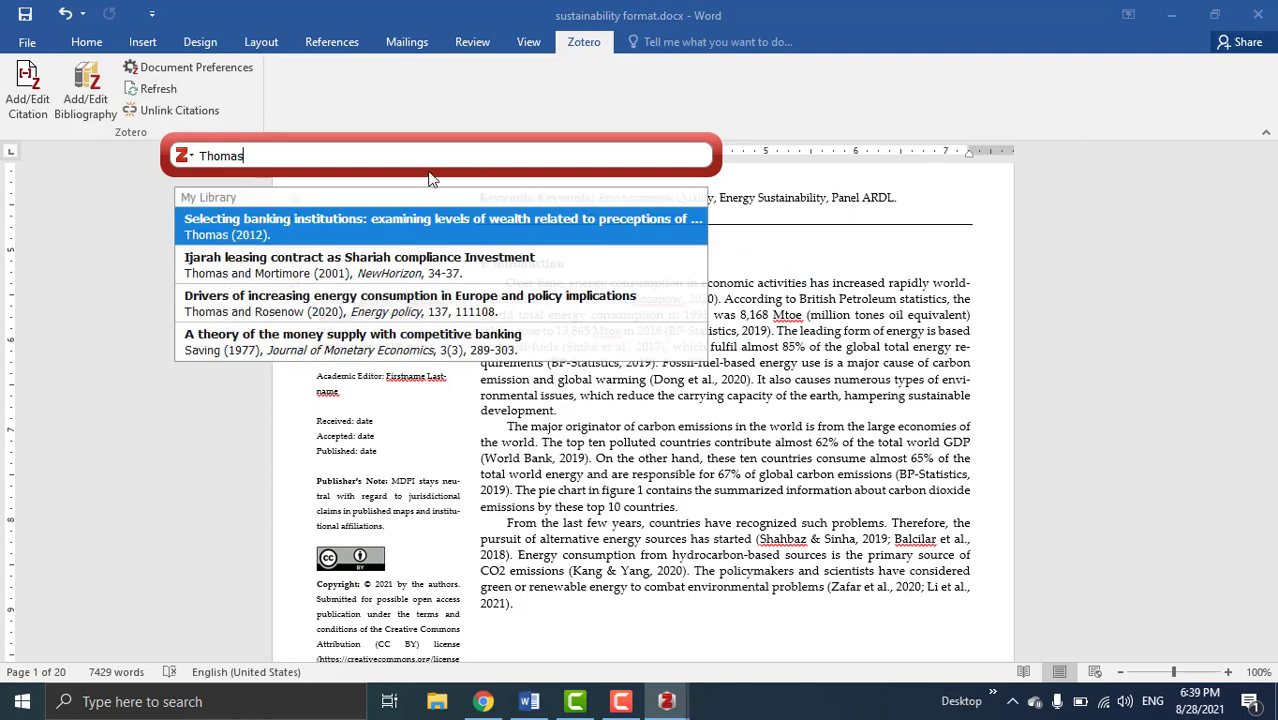
left_click_drag(430, 178, 700, 88)
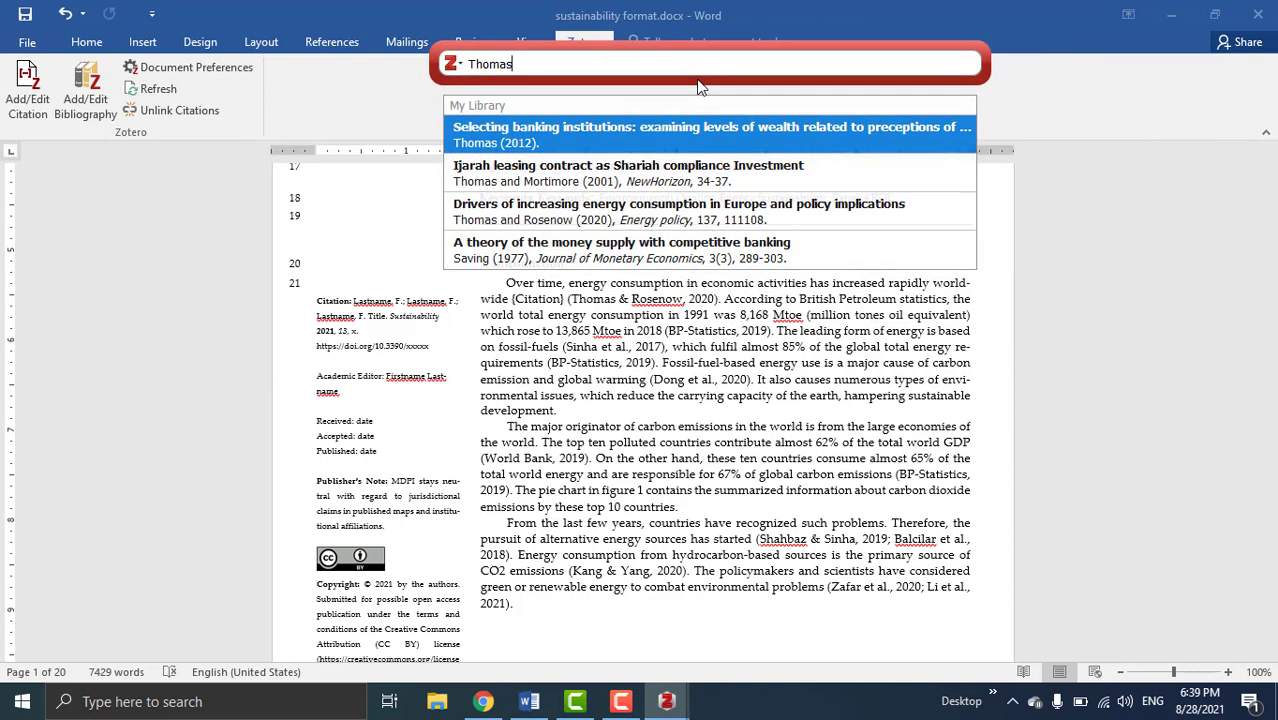
left_click(526, 222)
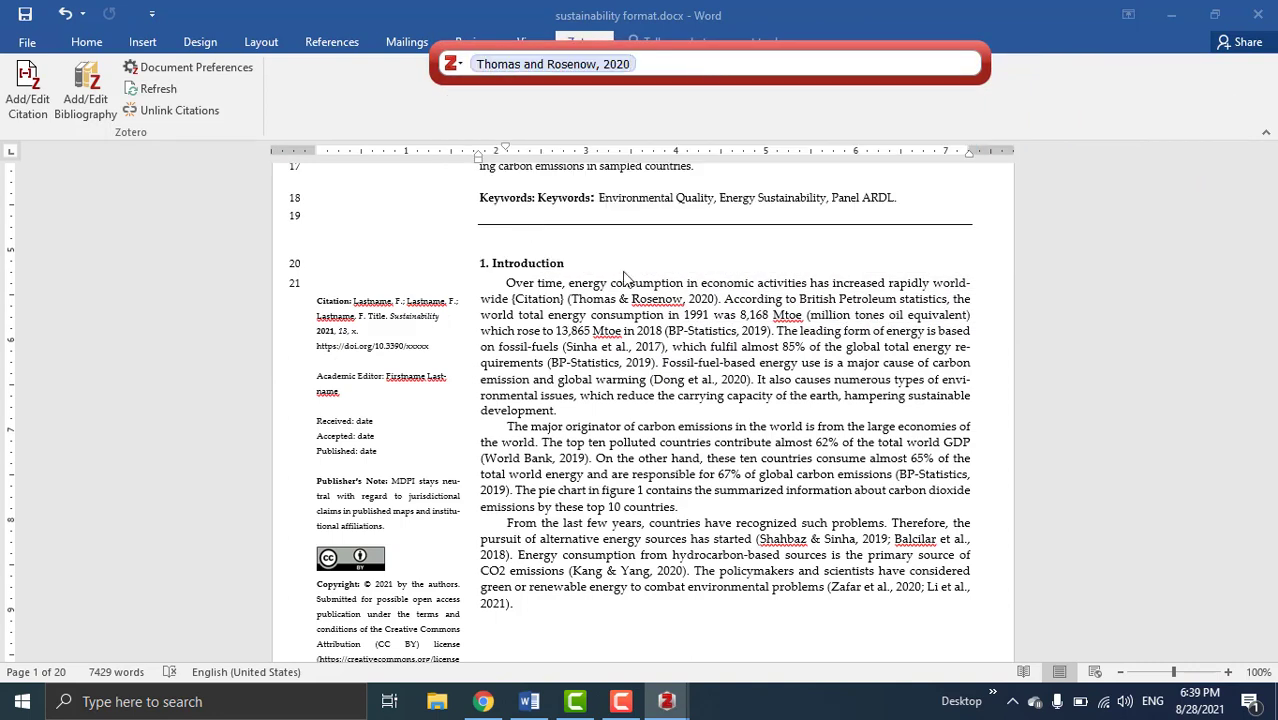
key("Return")
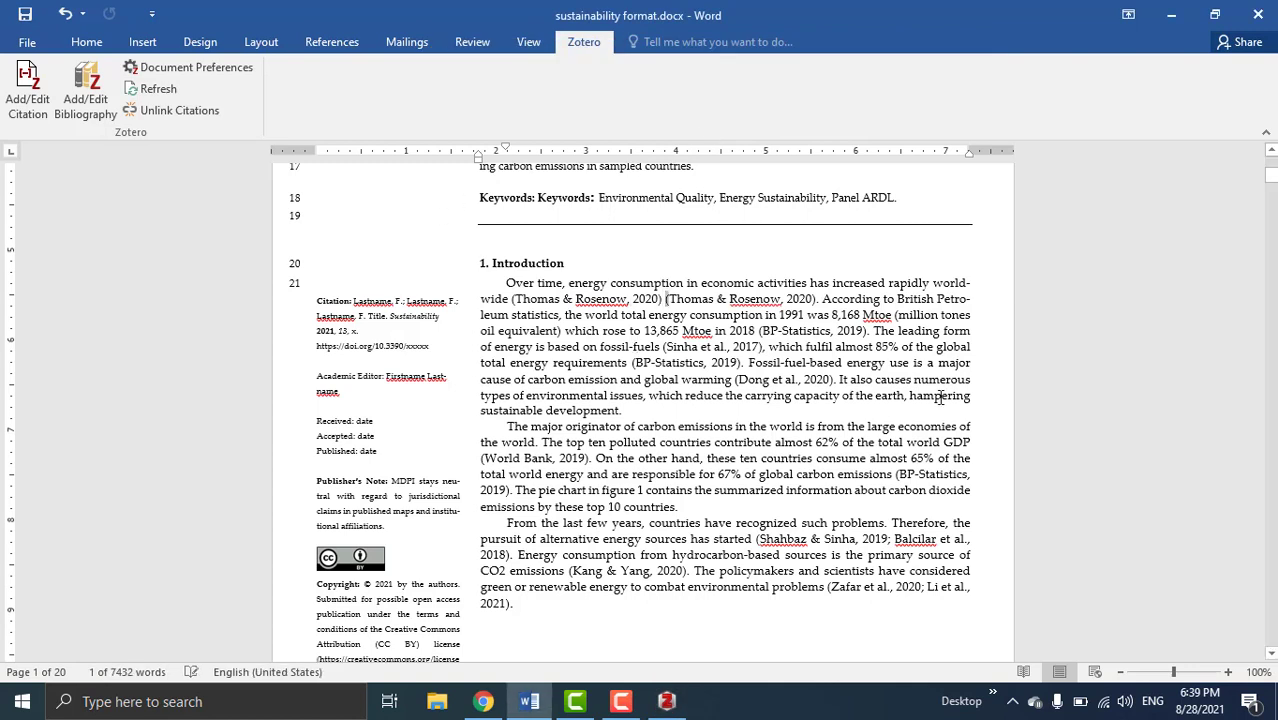
key("shift+Right")
key("shift+Right")
key("shift+Right")
key("shift+Right")
key("shift+Right")
key("shift+Right")
key("shift+Right")
key("shift+Right")
key("shift+Right")
key("shift+Right")
key("shift+Right")
key("shift+Right")
key("shift+Right")
key("shift+Right")
key("shift+Right")
key("shift+Right")
key("shift+Right")
key("shift+Right")
key("shift+Right")
key("shift+Right")
key("Delete")
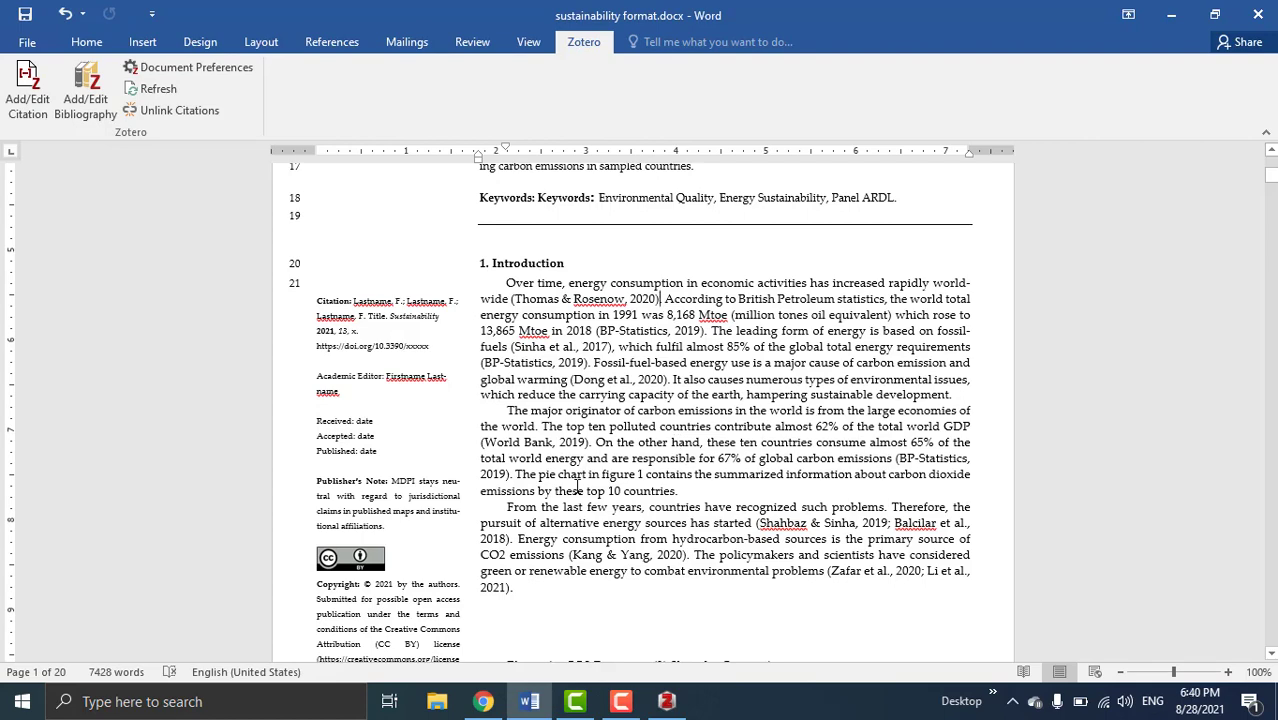
Place the caret before the plain-text Shahbaz reference in the third Introduction paragraph
scroll(576, 486, "down", 1)
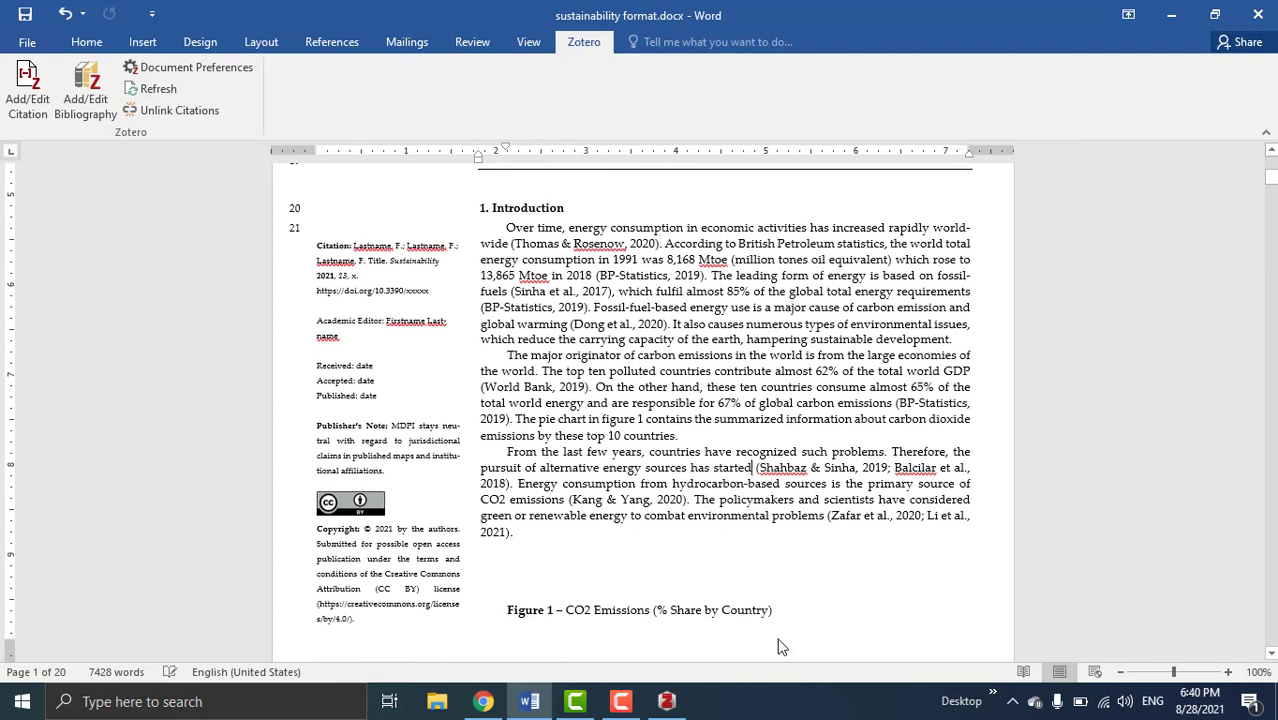
key("Down")
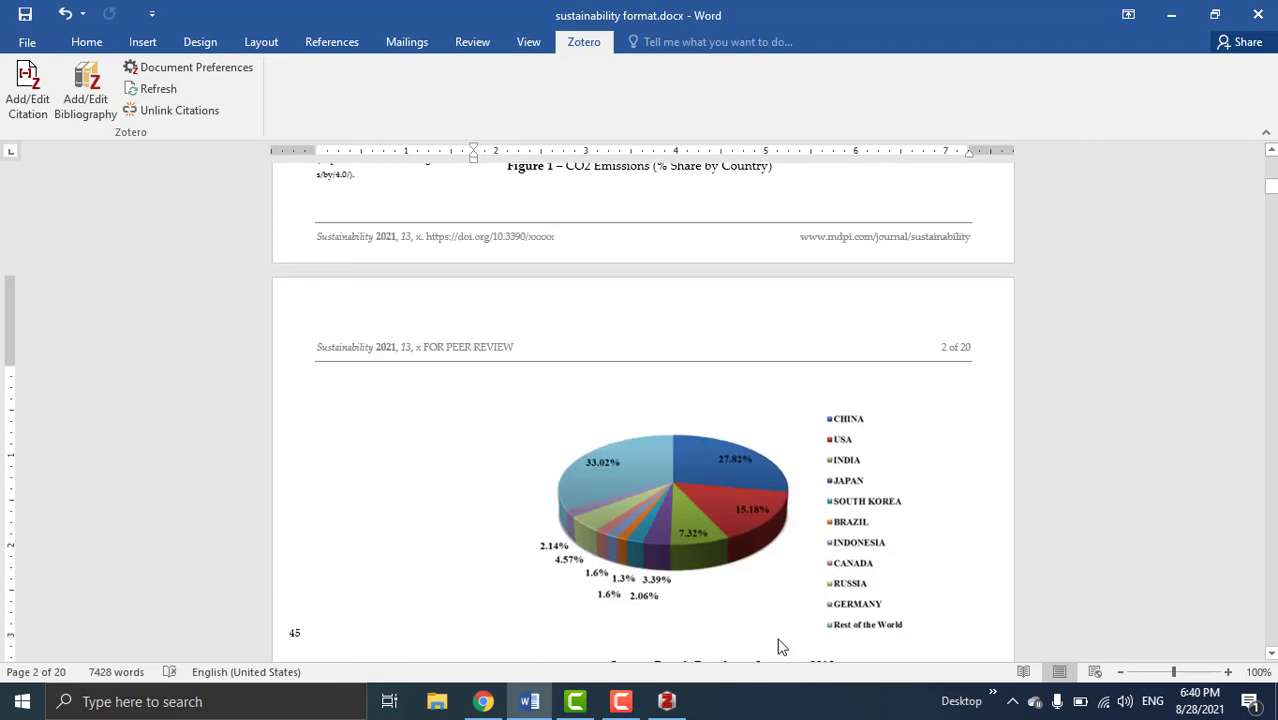
scroll(779, 638, "up", 10)
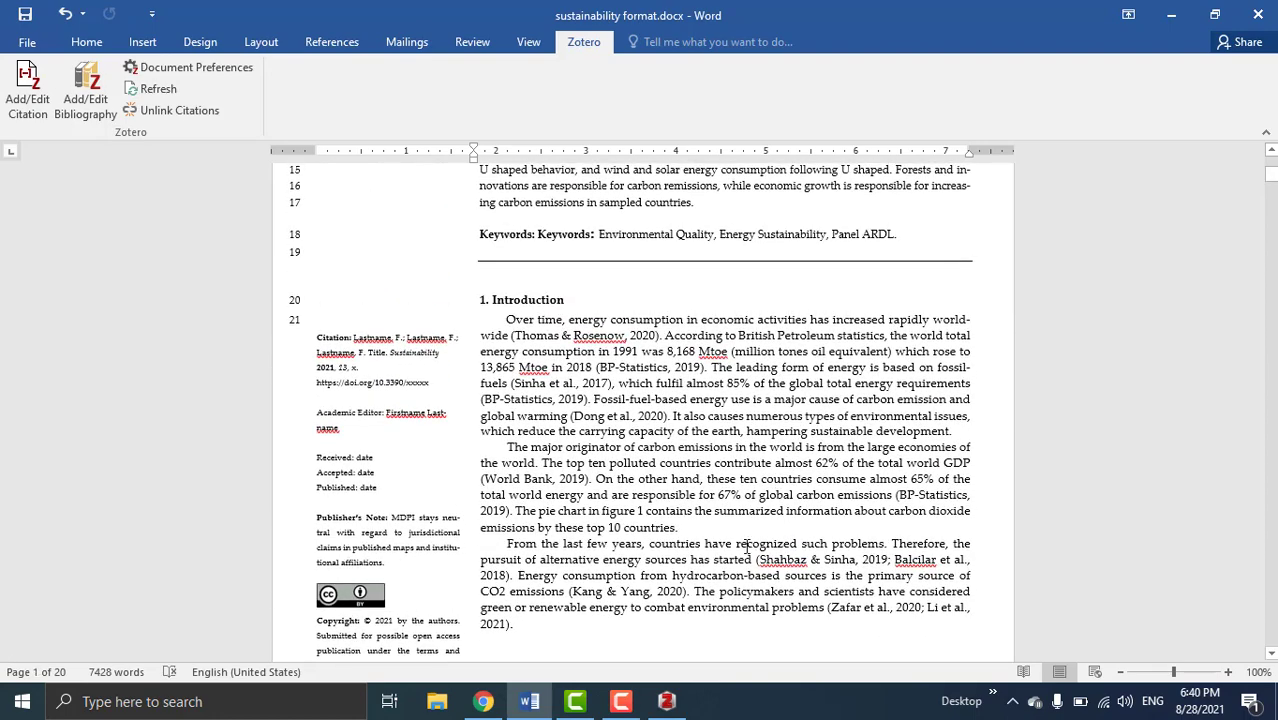
left_click(758, 558)
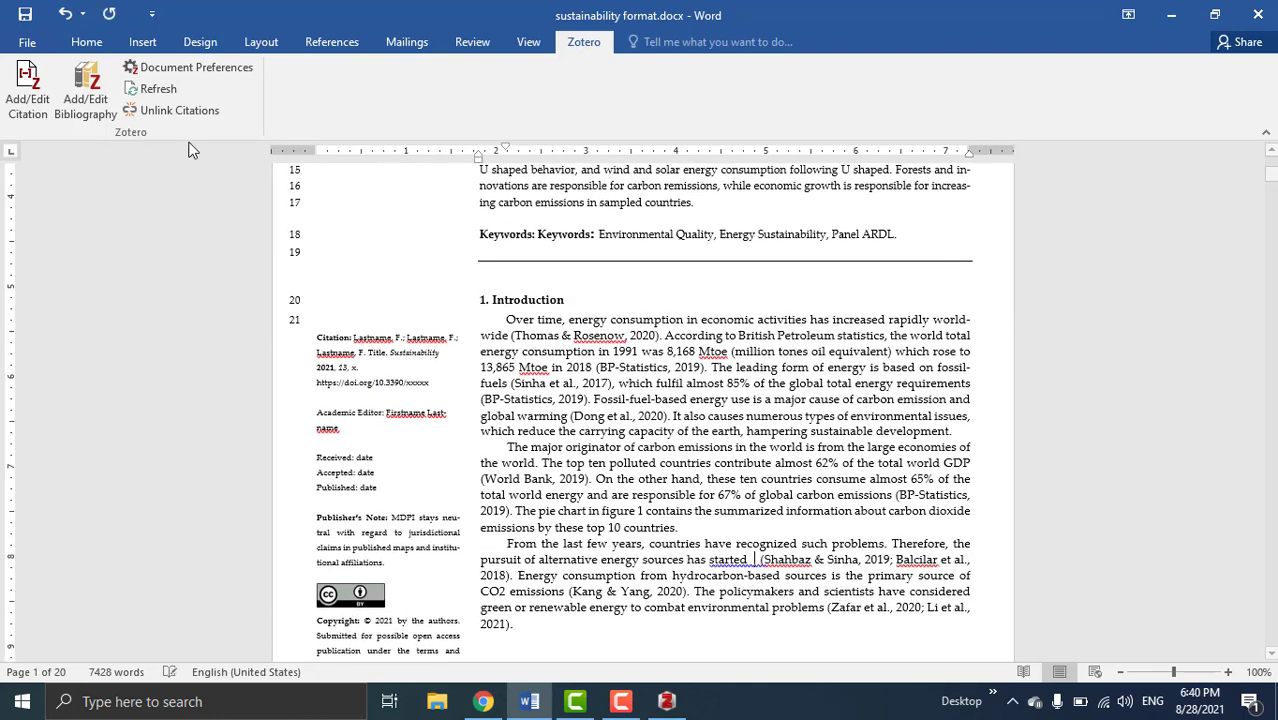
Insert one citation for Shahbaz & Sinha 2019 and Balcilar et al. 2018, deleting the old text
left_click(26, 82)
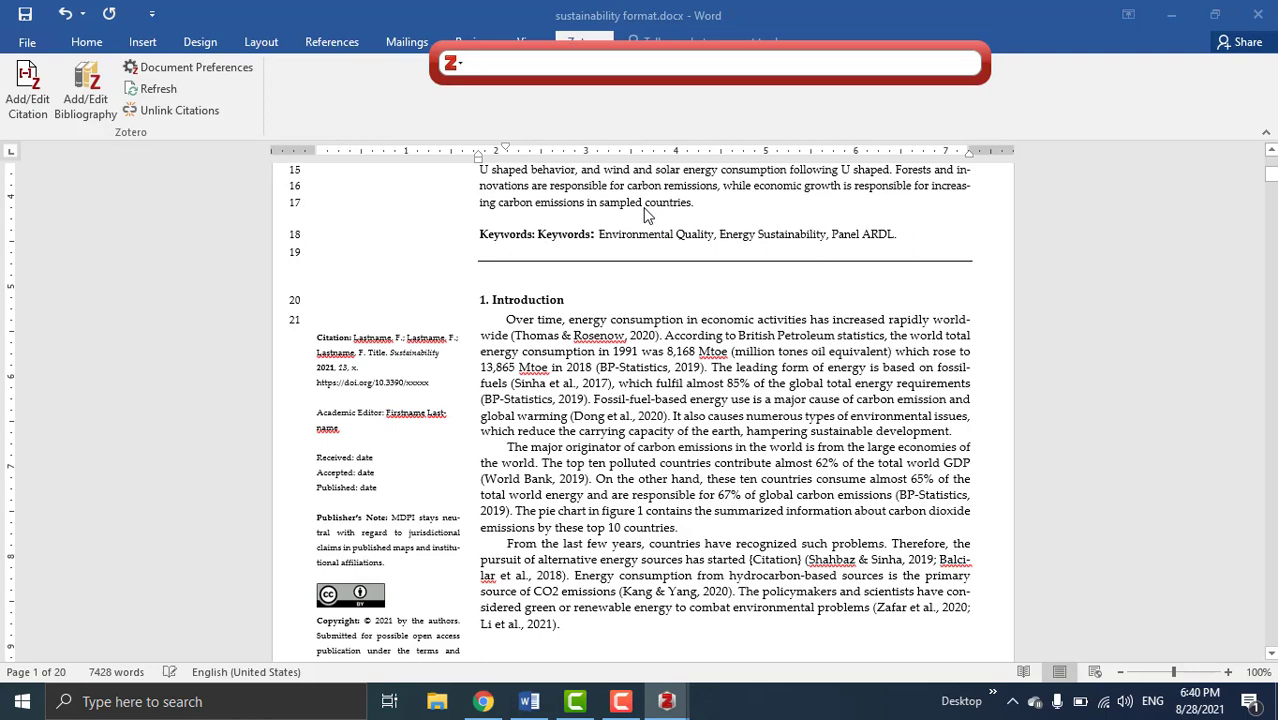
type("shahbaz")
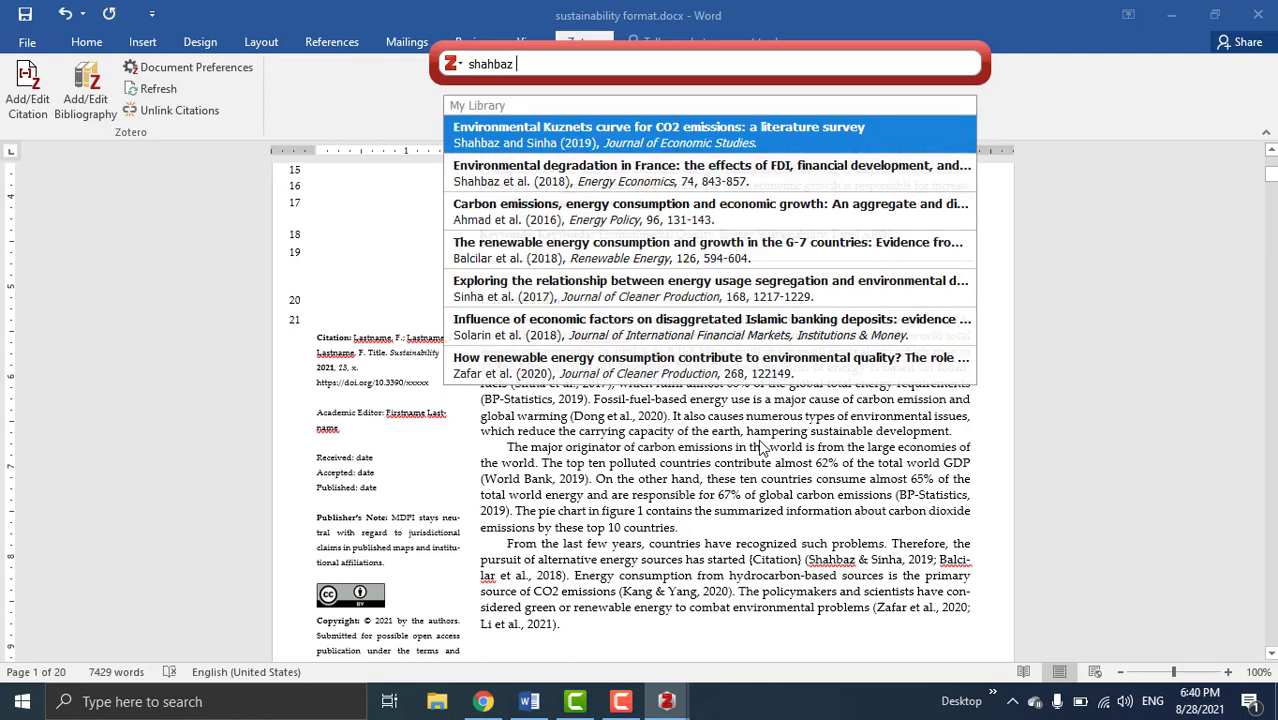
left_click(584, 137)
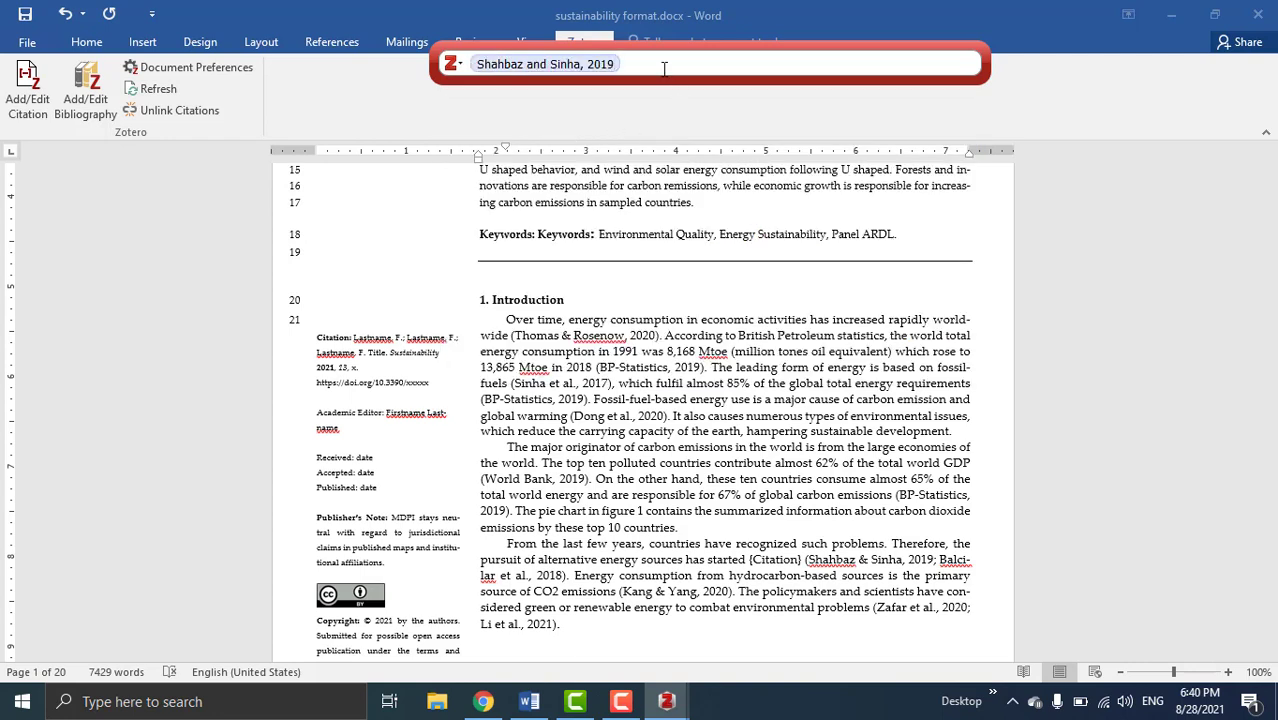
type("balcilar")
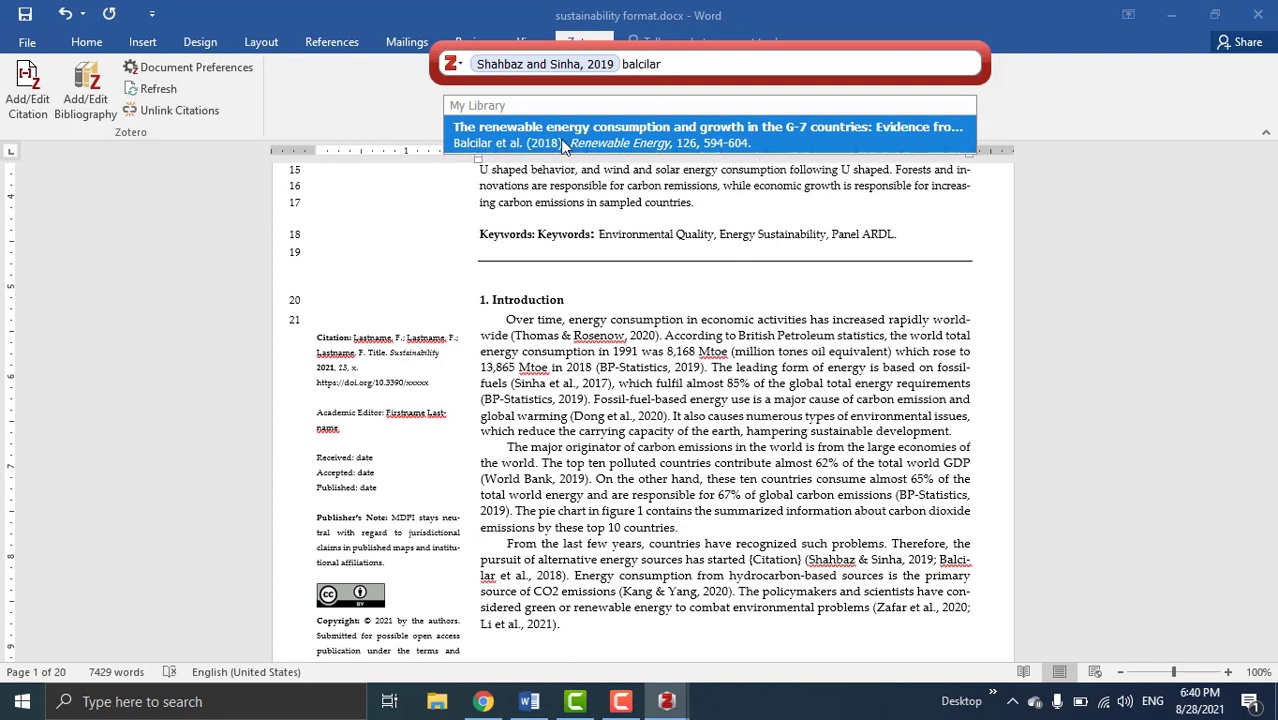
left_click(563, 146)
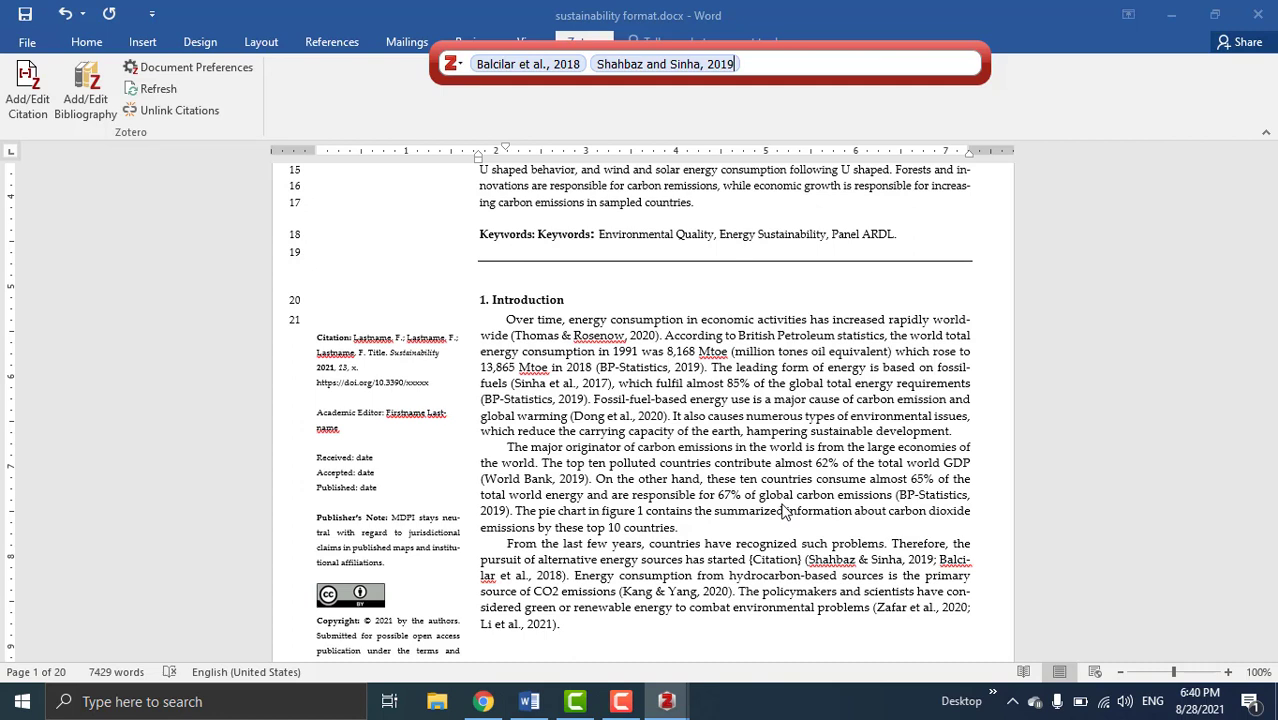
key("Return")
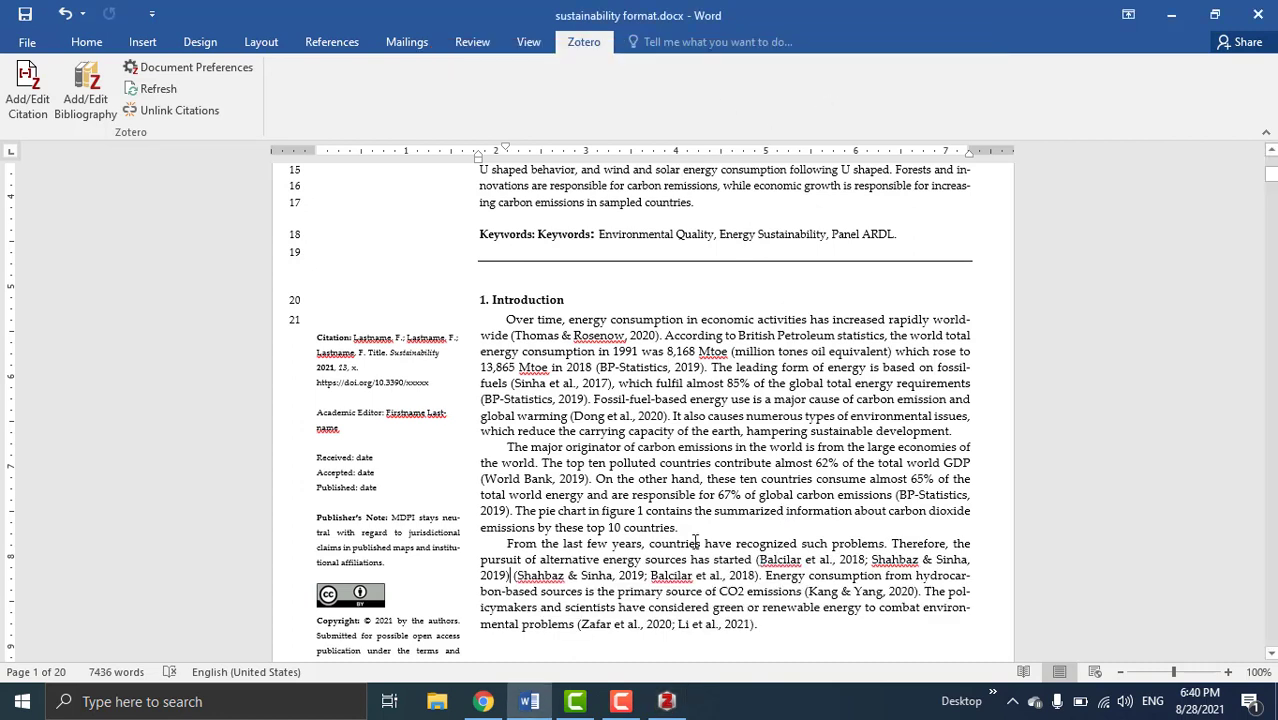
left_click_drag(513, 576, 763, 578)
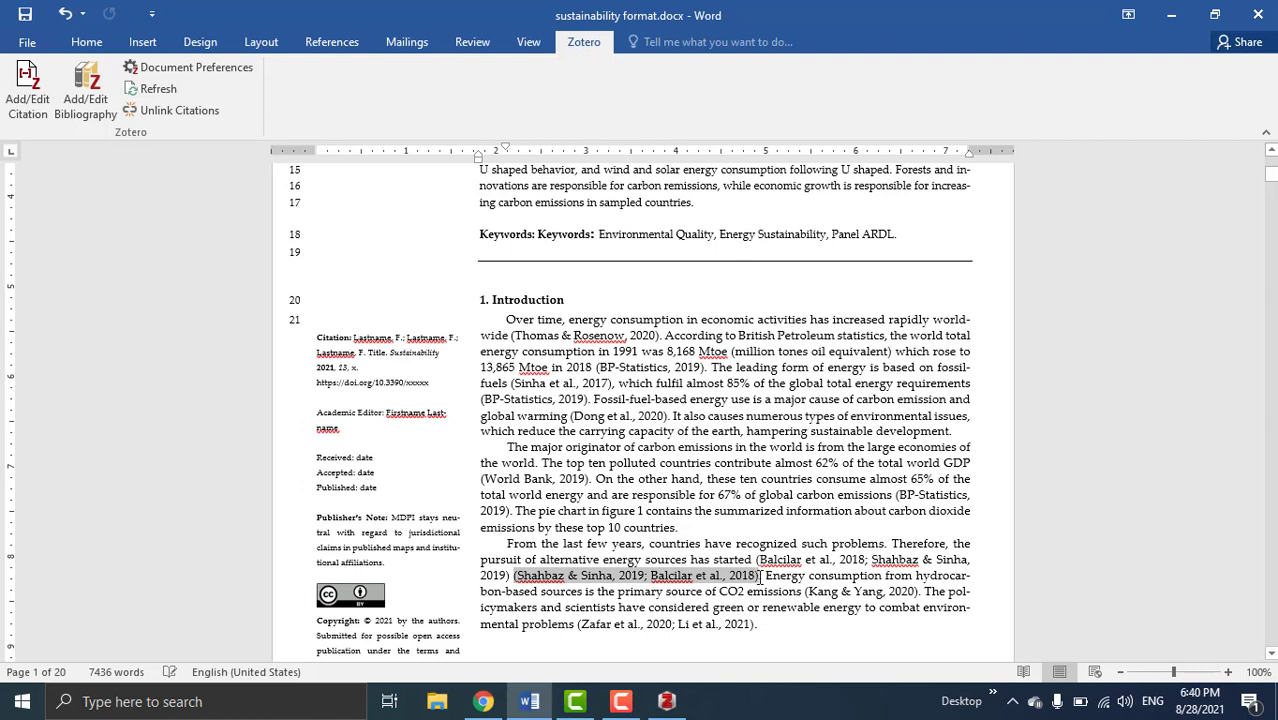
key("Delete")
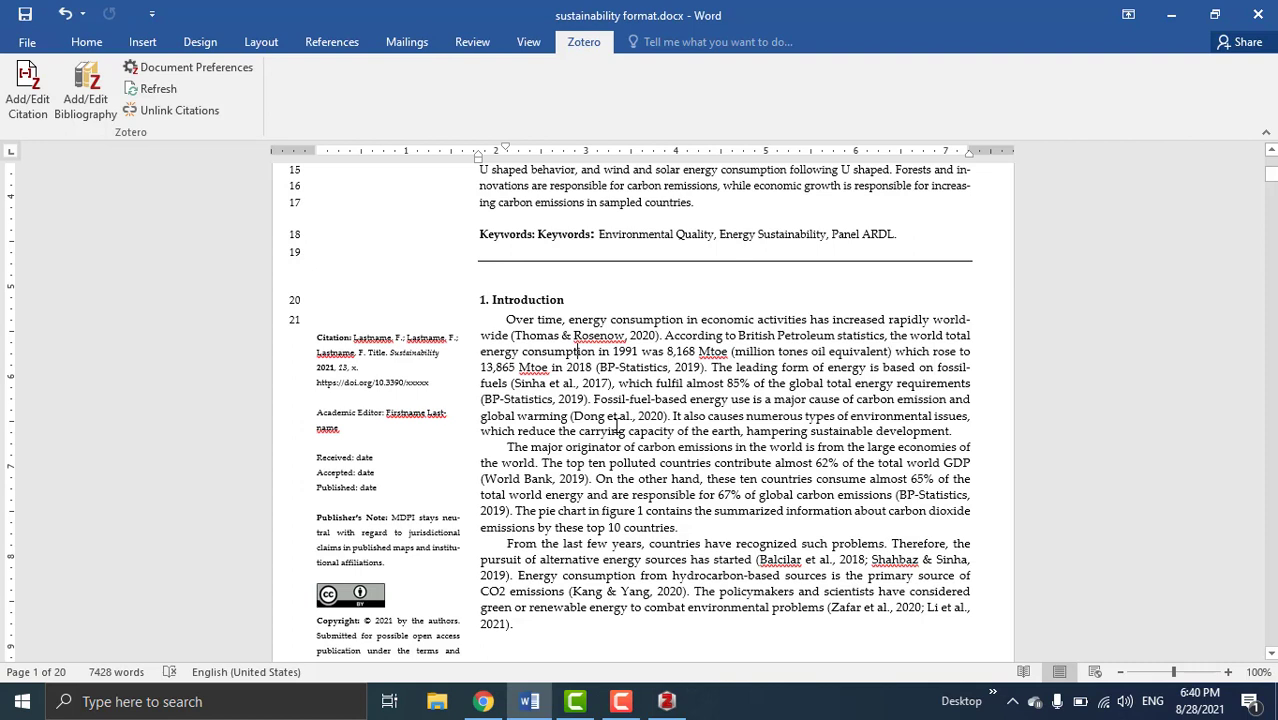
Confirm the Thomas & Rosenow and Sinha references are live citation fields, then save the manuscript
left_click(554, 334)
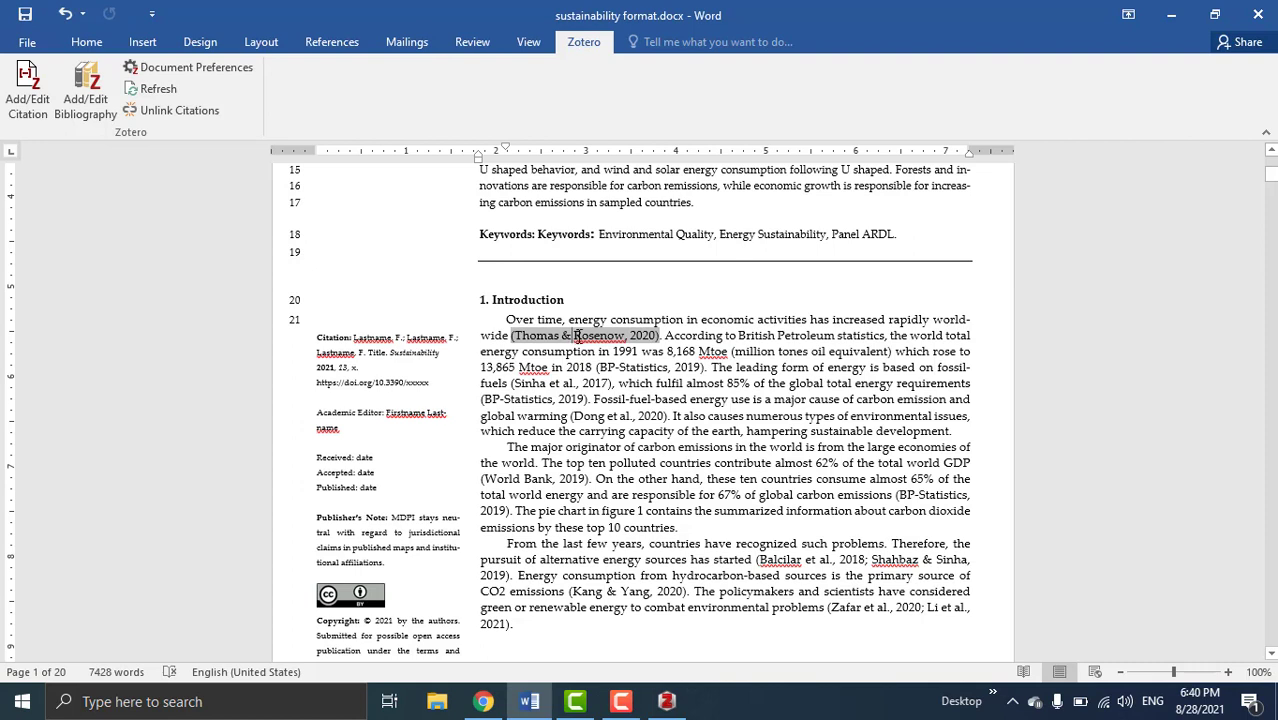
double_click(631, 368)
left_click(576, 383)
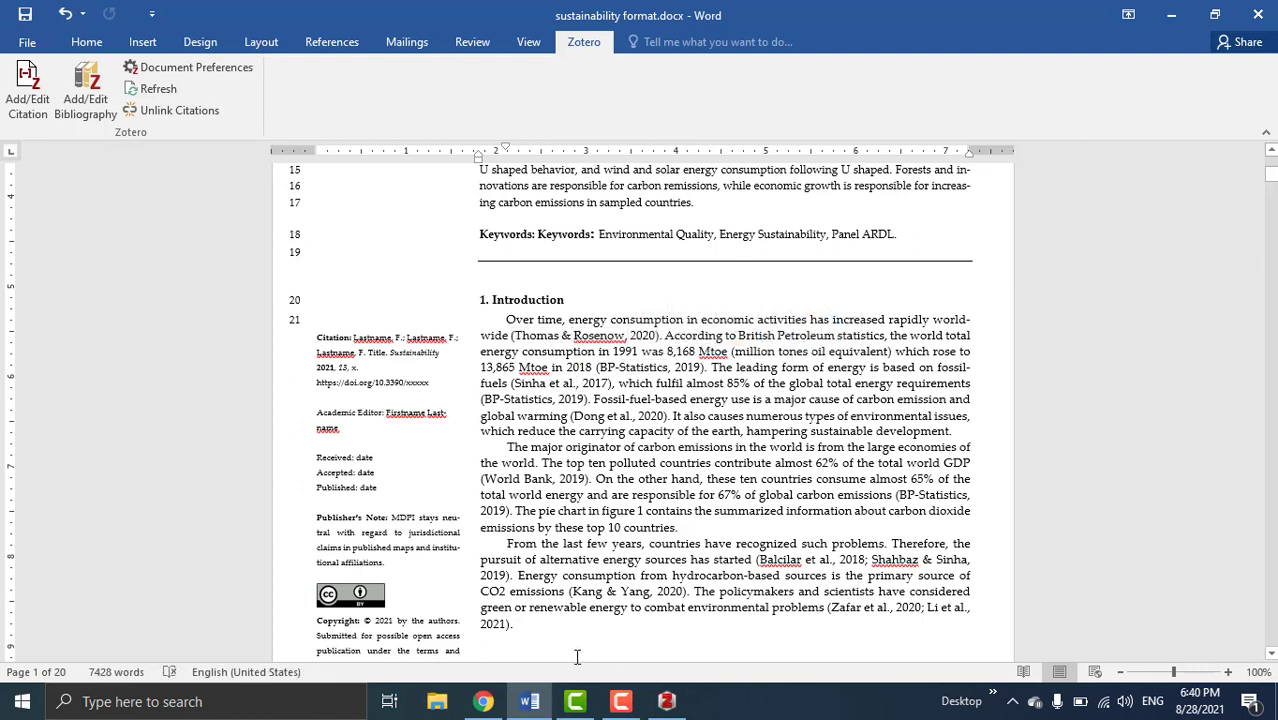
left_click(27, 15)
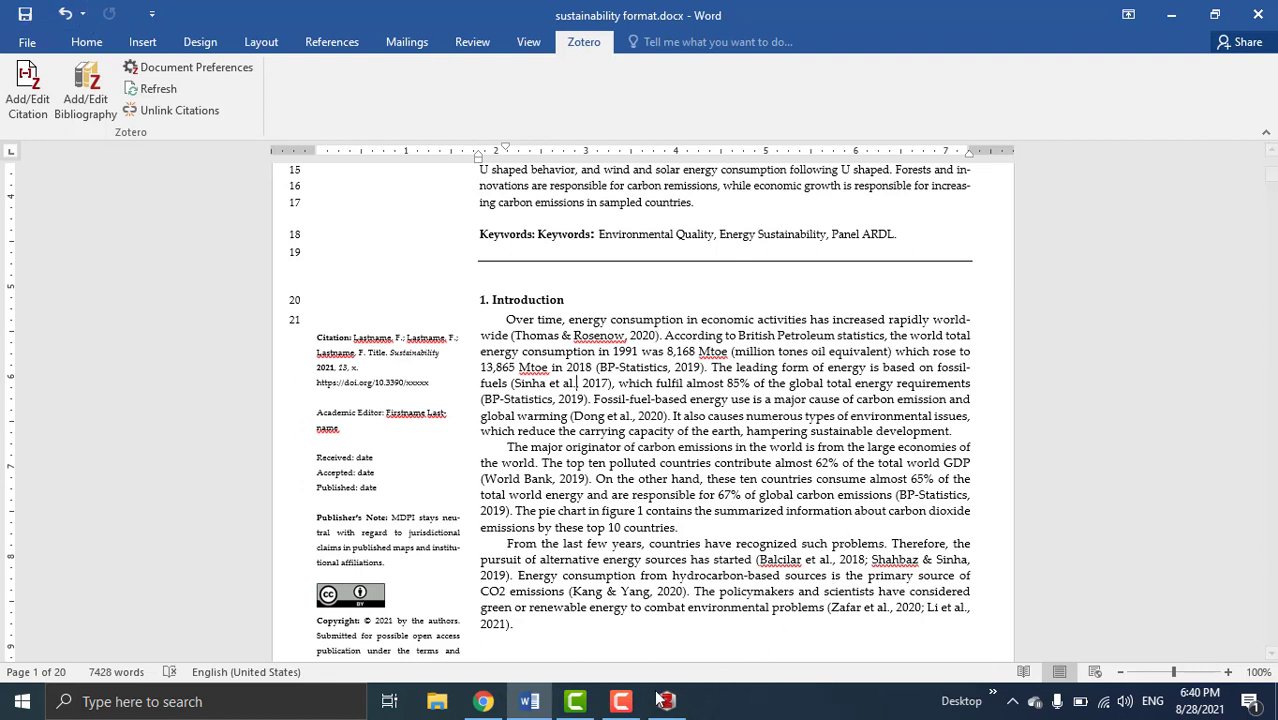